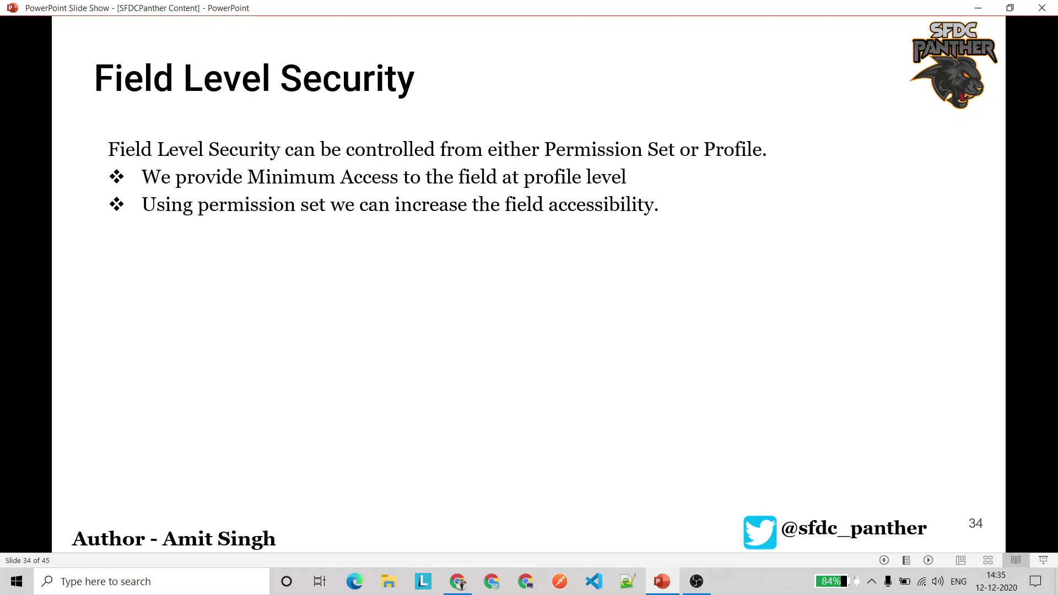
{"action": "key", "text": "Right"}
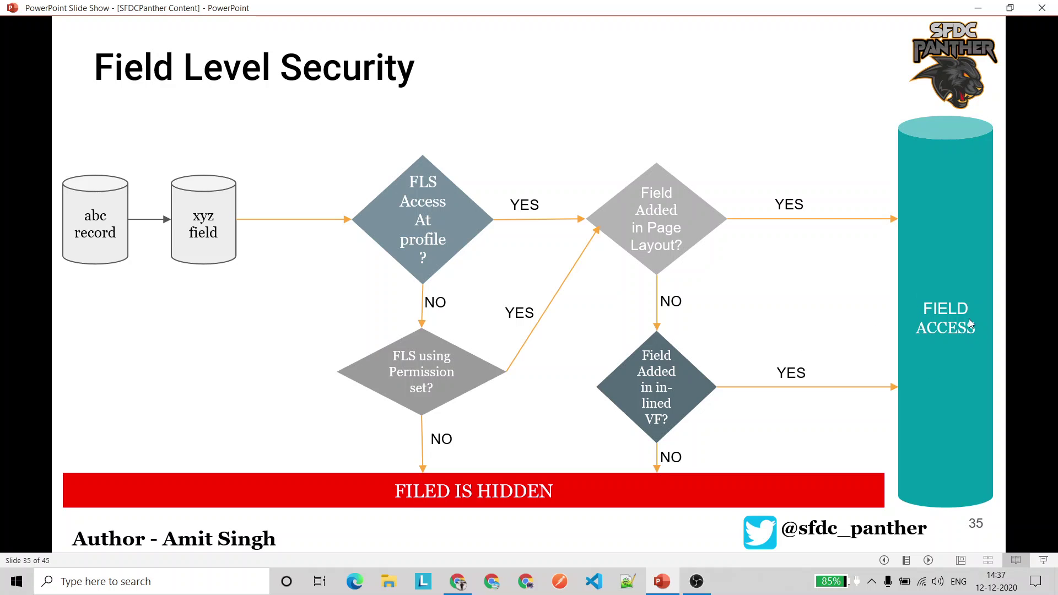
{"action": "left_click", "coordinate": [633, 322]}
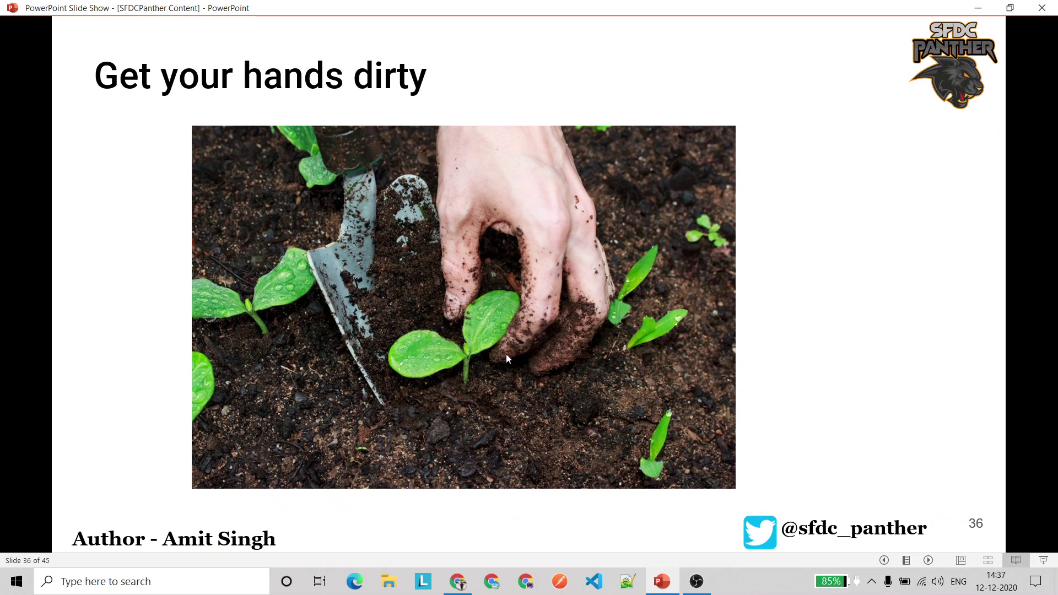
Switch to Chrome and subscribe to the SFDC Panther YouTube channel.
{"action": "left_click", "coordinate": [457, 581]}
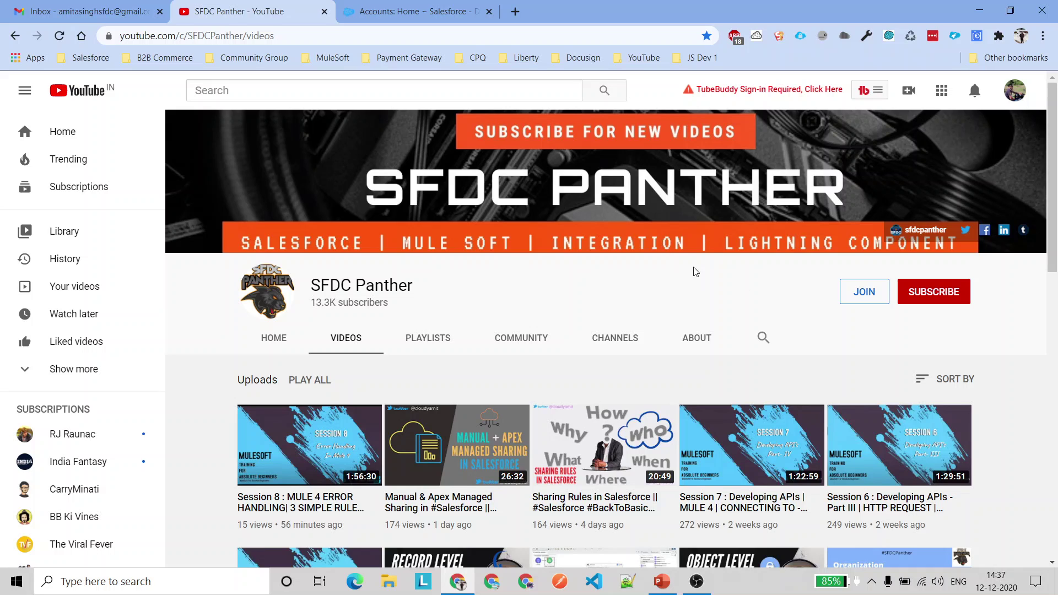
{"action": "left_click", "coordinate": [938, 300]}
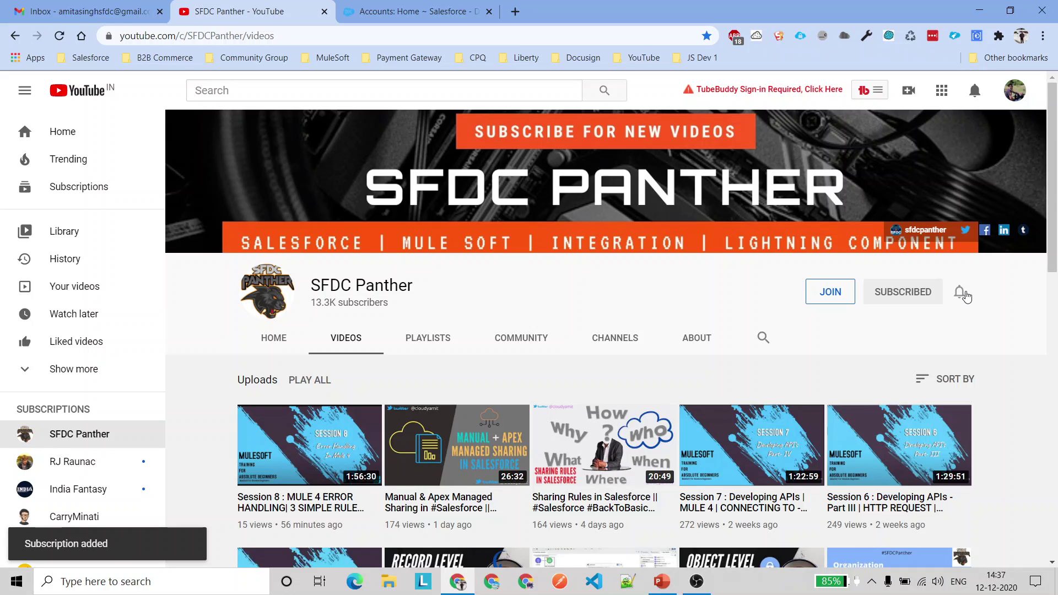
Start a new custom field on the Salesforce Account object and choose Text as its data type.
{"action": "left_click", "coordinate": [402, 15]}
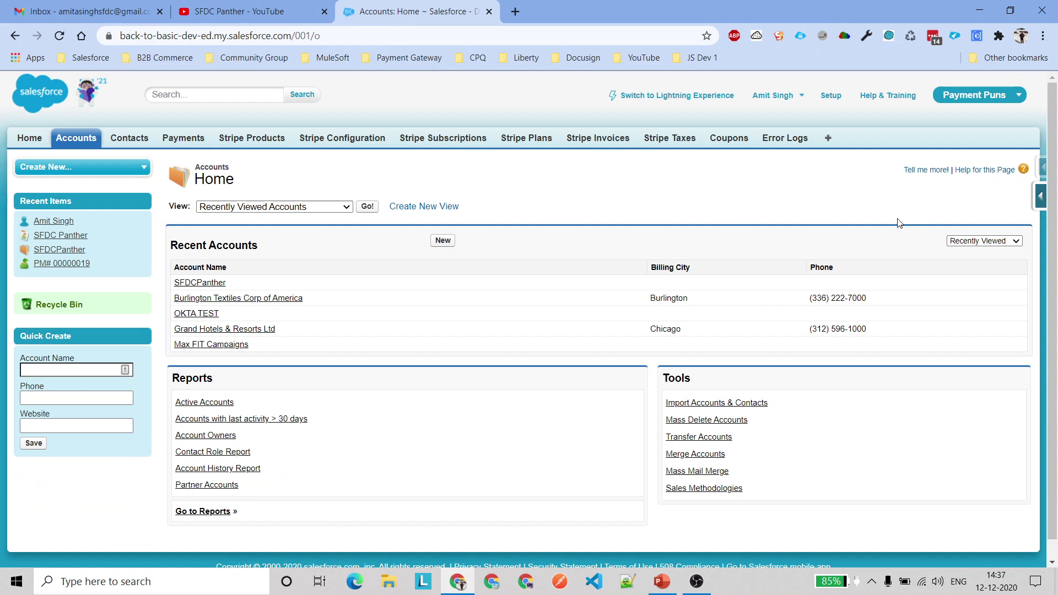
{"action": "mouse_move", "coordinate": [1040, 196]}
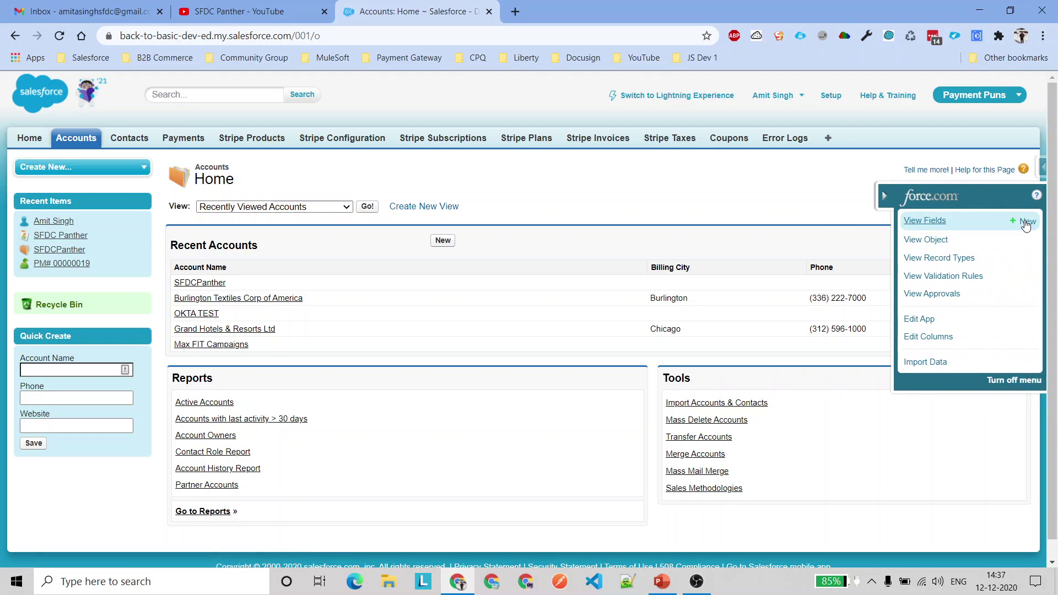
{"action": "left_click", "coordinate": [1025, 222]}
{"action": "left_click", "coordinate": [415, 13]}
{"action": "left_click", "coordinate": [548, 17]}
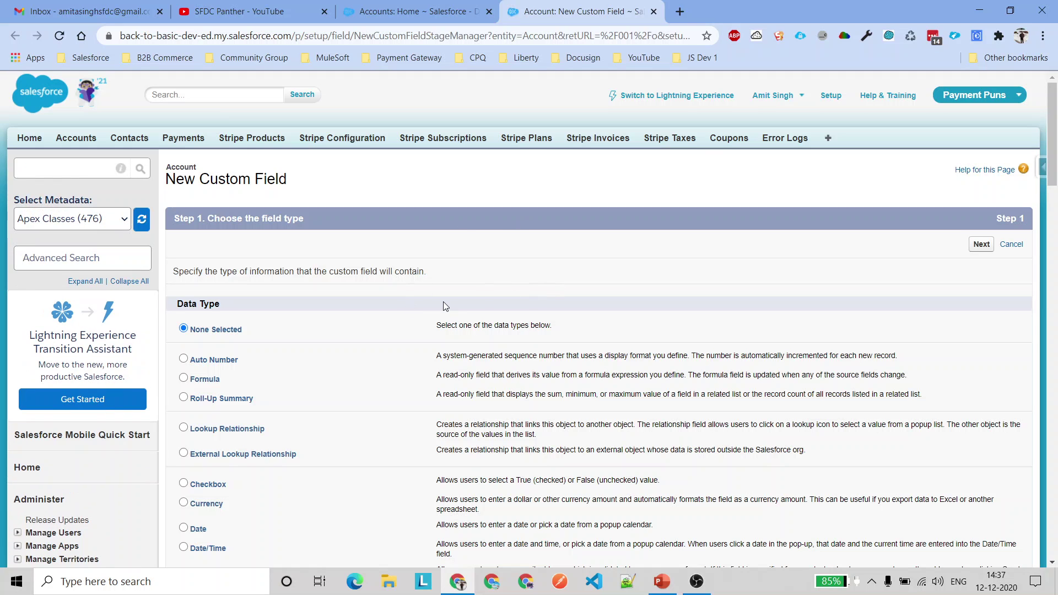
{"action": "scroll", "coordinate": [365, 331], "scroll_direction": "down", "scroll_amount": 6}
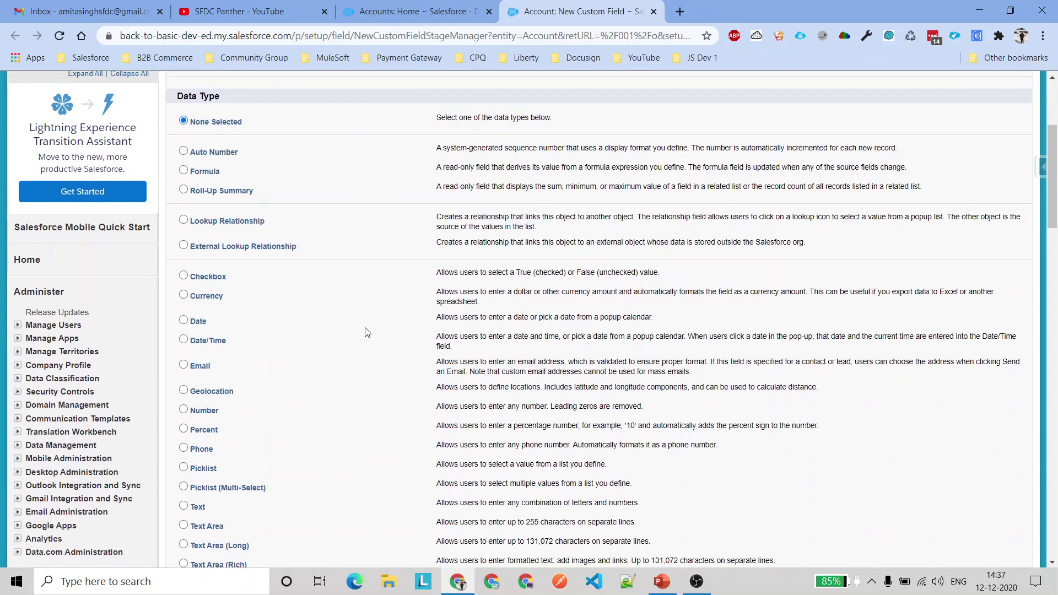
{"action": "left_click", "coordinate": [197, 373]}
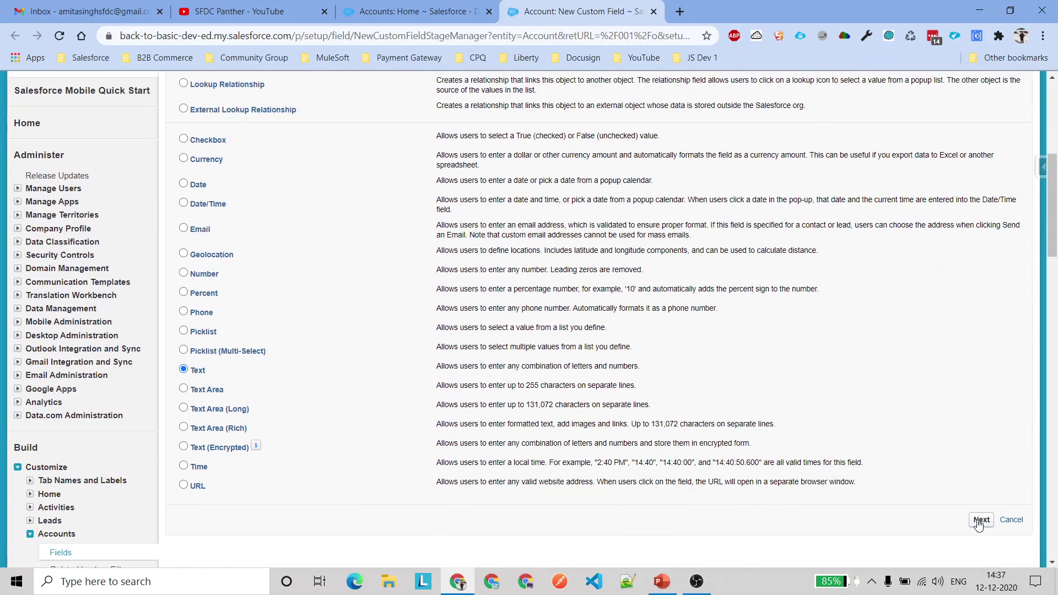
{"action": "left_click", "coordinate": [980, 520]}
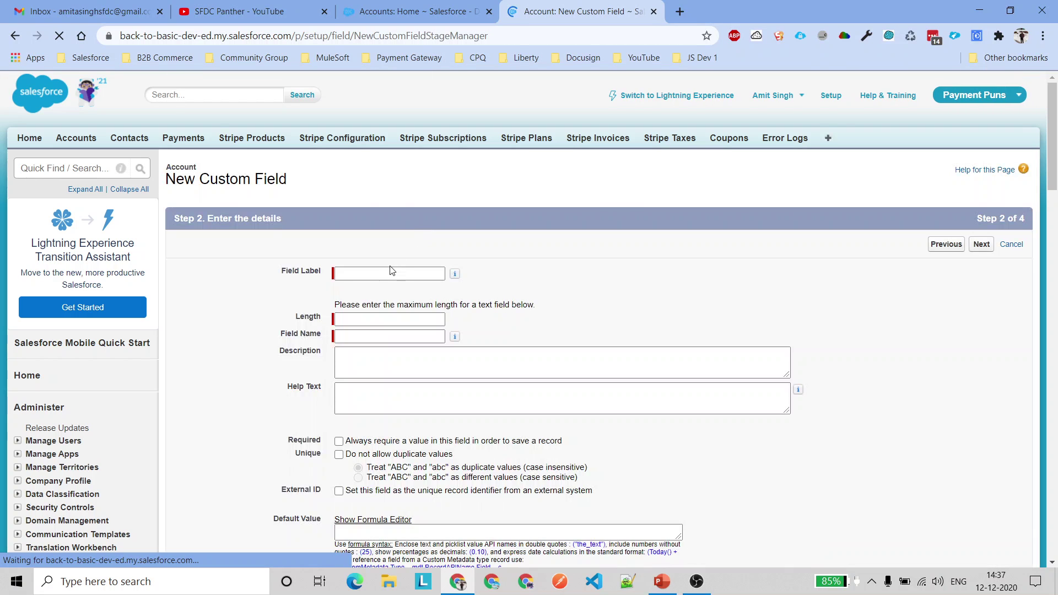
Label the field External Id, set its length to 100, mark it as an external ID and continue to field-level security.
{"action": "left_click", "coordinate": [378, 273]}
{"action": "type", "text": "Extern"}
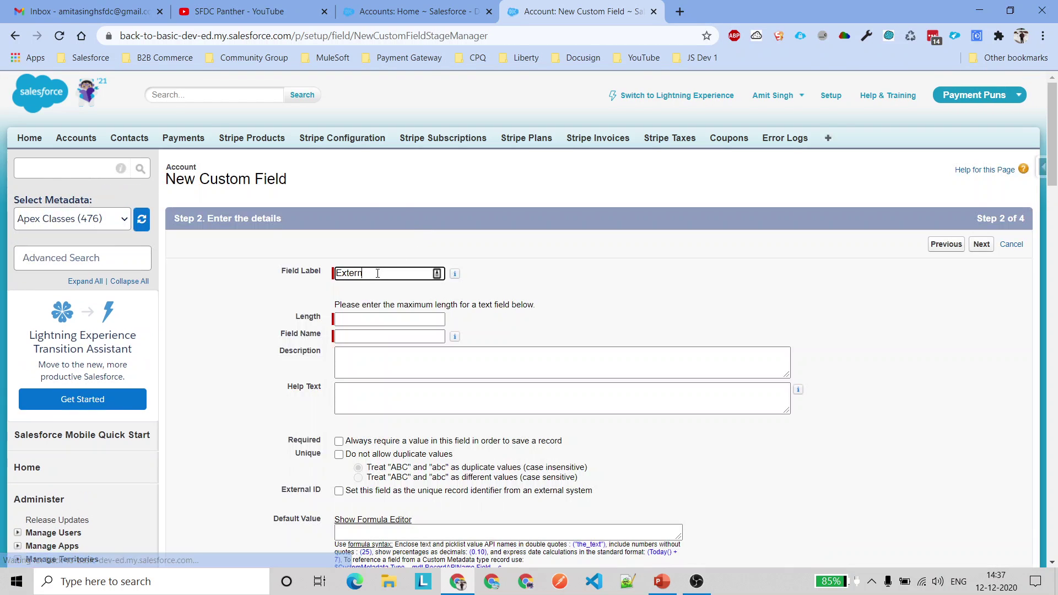
{"action": "type", "text": "al Id"}
{"action": "left_click", "coordinate": [374, 321]}
{"action": "type", "text": "100"}
{"action": "left_click", "coordinate": [553, 304]}
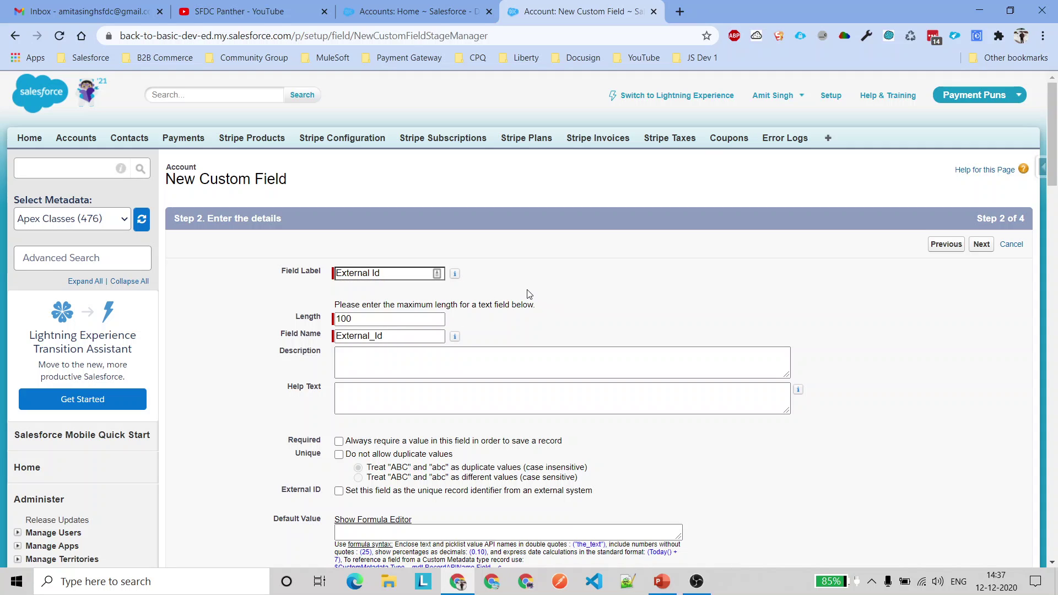
{"action": "scroll", "coordinate": [511, 285], "scroll_direction": "down", "scroll_amount": 1}
{"action": "left_click", "coordinate": [339, 422]}
{"action": "double_click", "coordinate": [361, 250]}
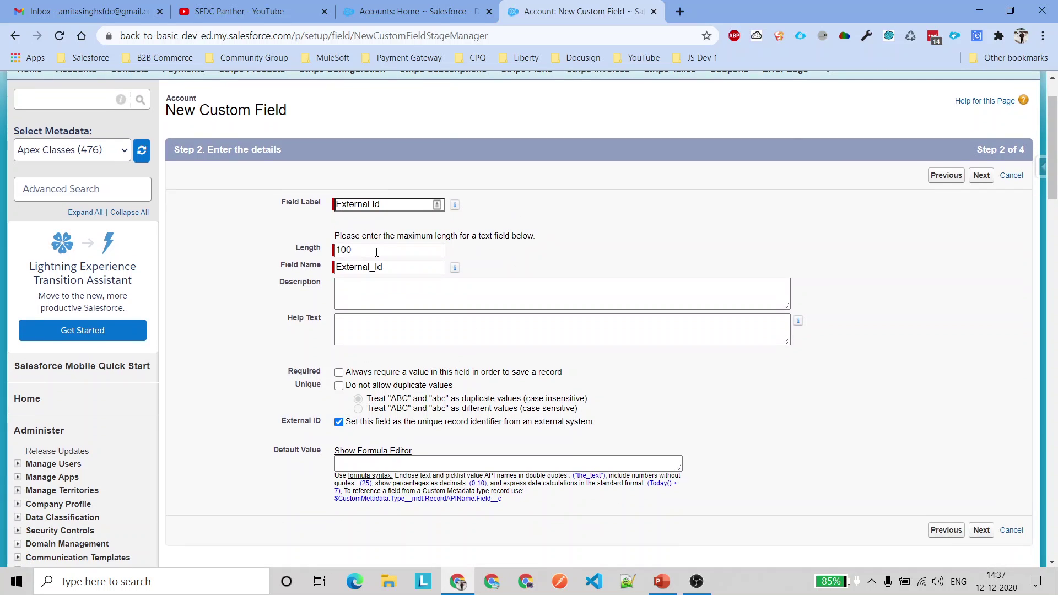
{"action": "left_click", "coordinate": [981, 175]}
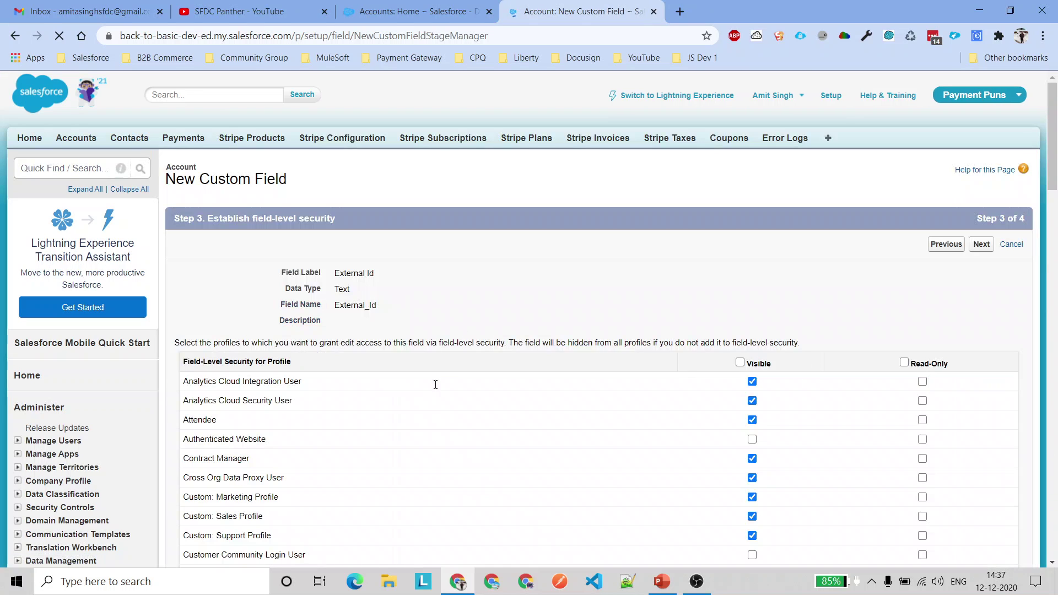
Remove the field's visibility from all profiles and continue to the page layout assignment.
{"action": "scroll", "coordinate": [760, 383], "scroll_direction": "down", "scroll_amount": 4}
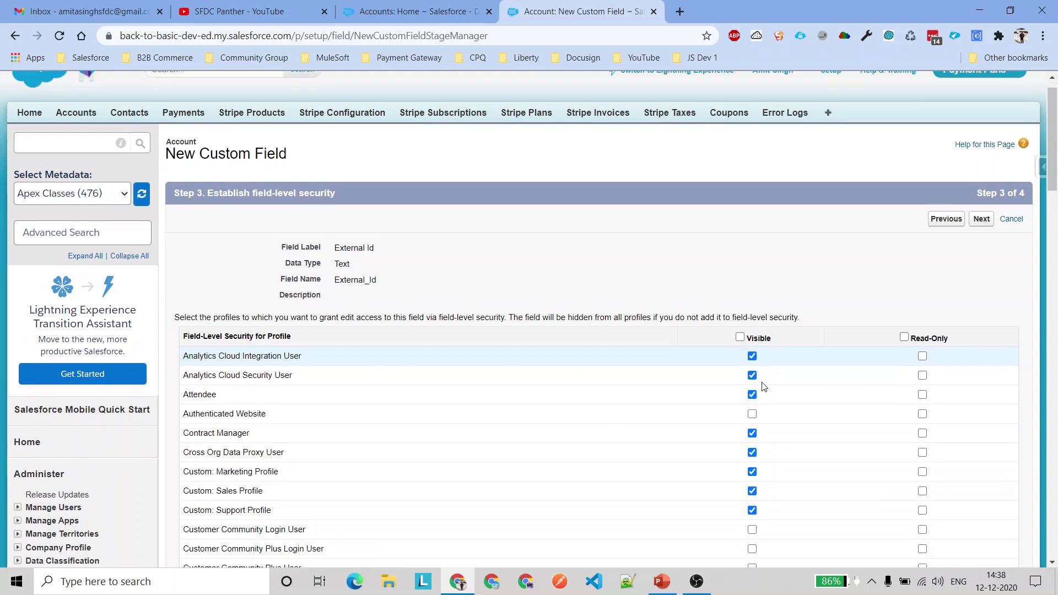
{"action": "left_click", "coordinate": [740, 156]}
{"action": "left_click", "coordinate": [740, 156]}
{"action": "scroll", "coordinate": [825, 316], "scroll_direction": "down", "scroll_amount": 1}
{"action": "scroll", "coordinate": [825, 317], "scroll_direction": "down", "scroll_amount": 12}
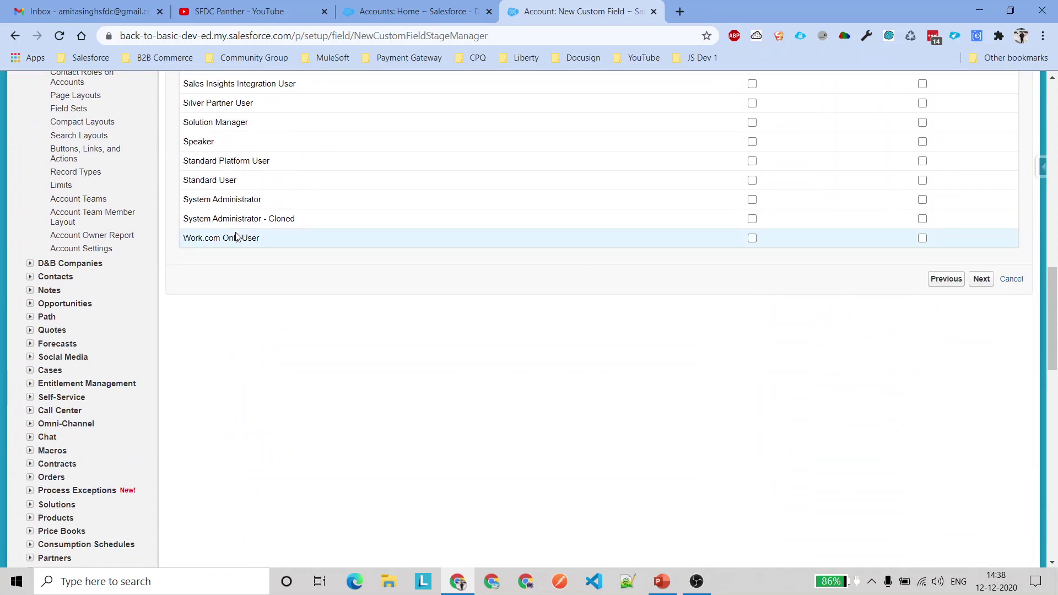
{"action": "left_click", "coordinate": [983, 280]}
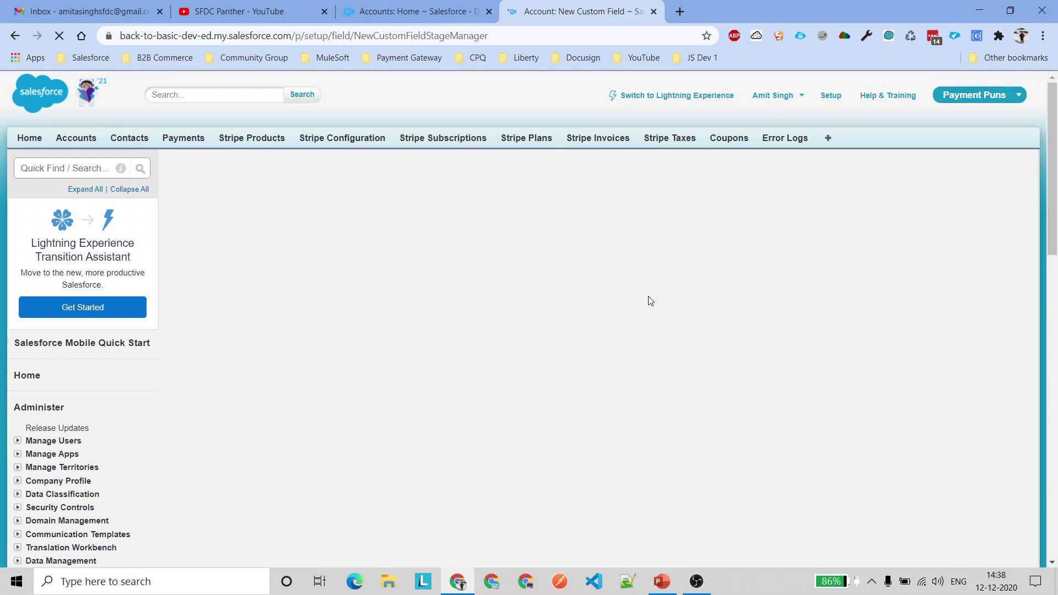
Keep the External Id field on all account page layouts and save the new field.
{"action": "left_click", "coordinate": [190, 379]}
{"action": "left_click", "coordinate": [190, 379]}
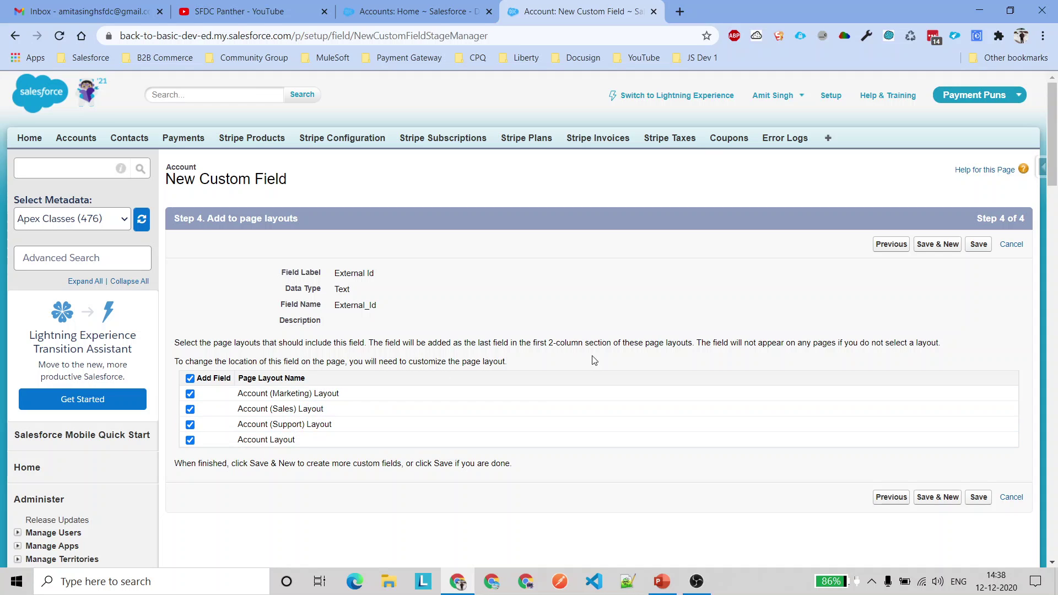
{"action": "left_click", "coordinate": [986, 243]}
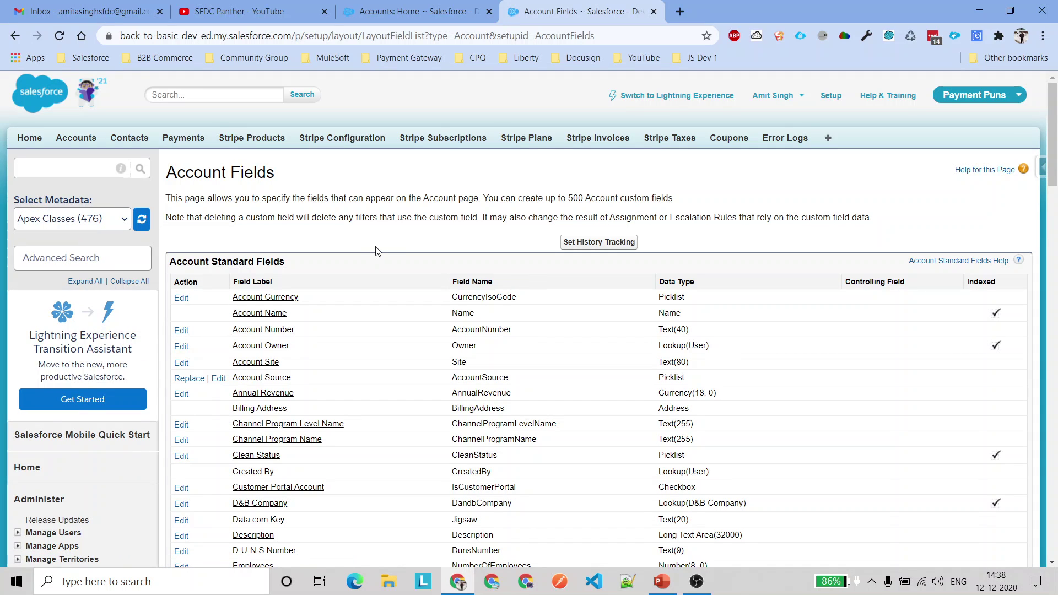
Open the SFDCPanther account record and search its page for "exte".
{"action": "left_click", "coordinate": [393, 13]}
{"action": "left_click", "coordinate": [200, 283]}
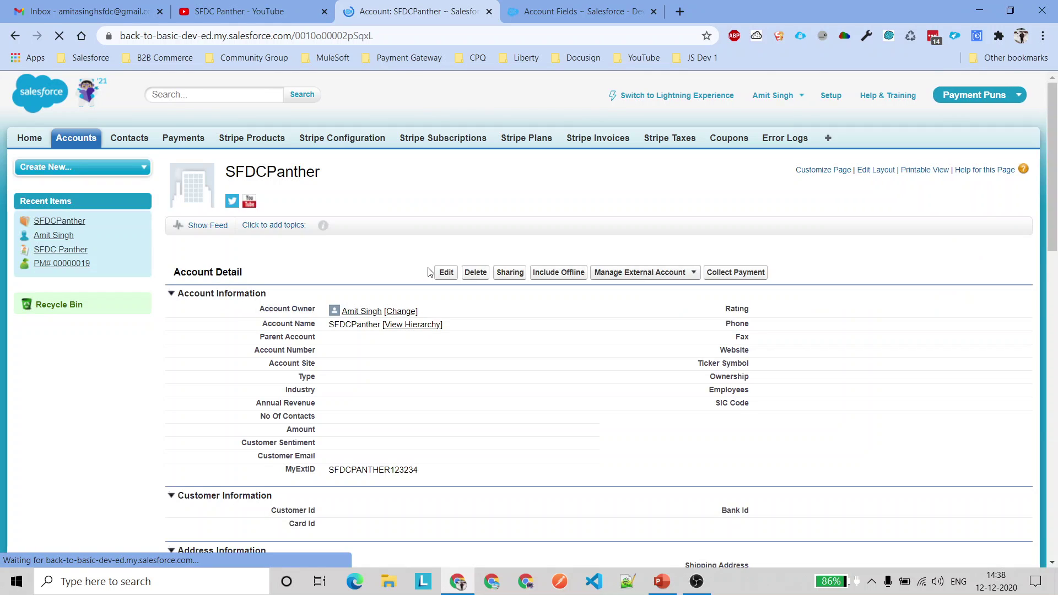
{"action": "scroll", "coordinate": [706, 351], "scroll_direction": "down", "scroll_amount": 1}
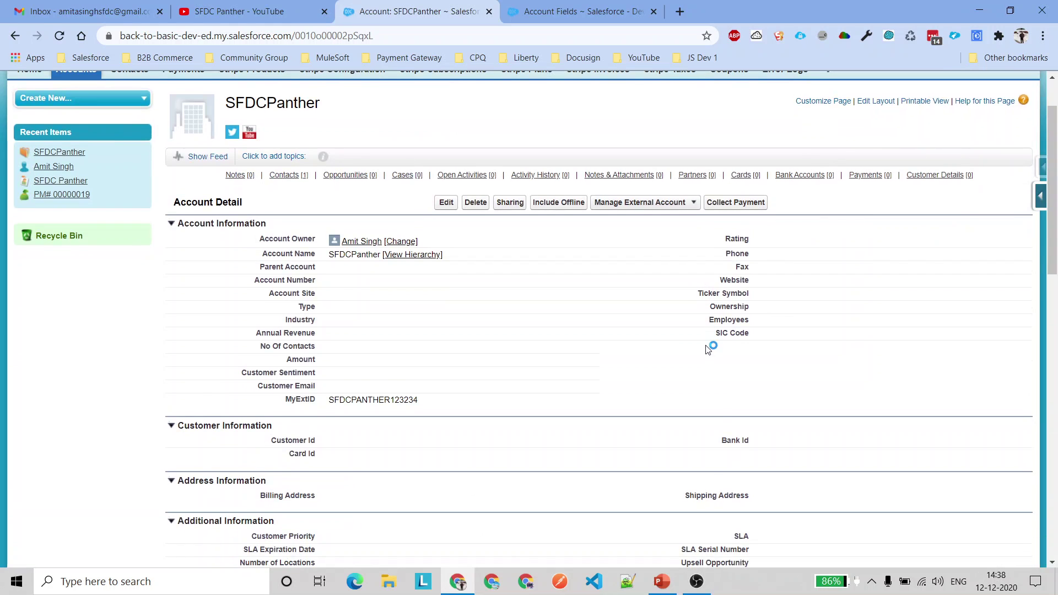
{"action": "key", "text": "ctrl+f"}
{"action": "type", "text": "exte"}
{"action": "key", "text": "Return"}
{"action": "key", "text": "Return"}
{"action": "key", "text": "Return"}
{"action": "key", "text": "Return"}
{"action": "key", "text": "Return"}
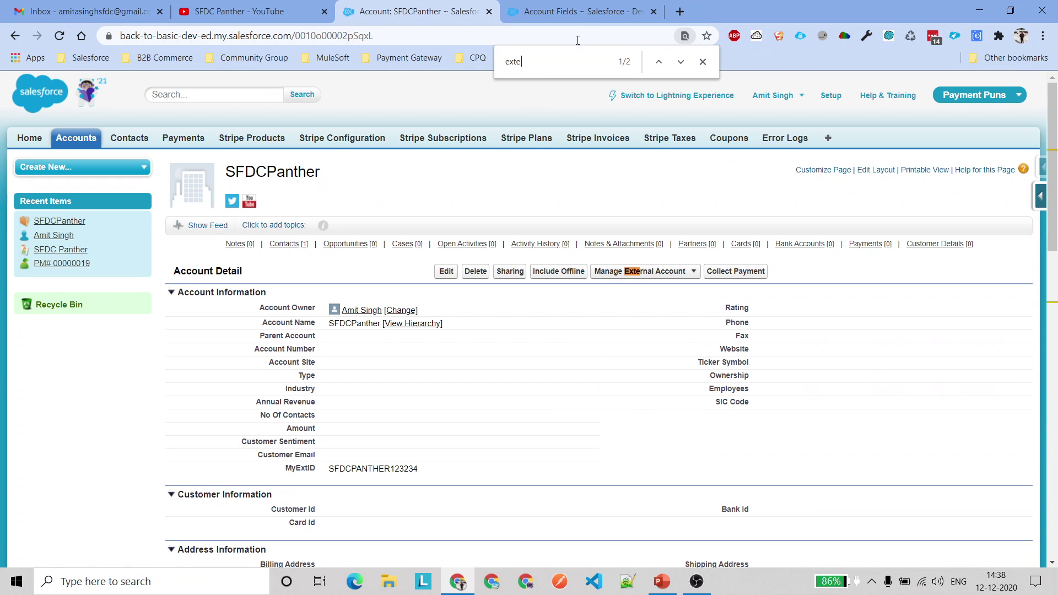
Find the External Id field in the account fields list and open its definition in a new tab.
{"action": "left_click", "coordinate": [576, 11]}
{"action": "key", "text": "ctrl+f"}
{"action": "type", "text": "exten"}
{"action": "key", "text": "BackSpace"}
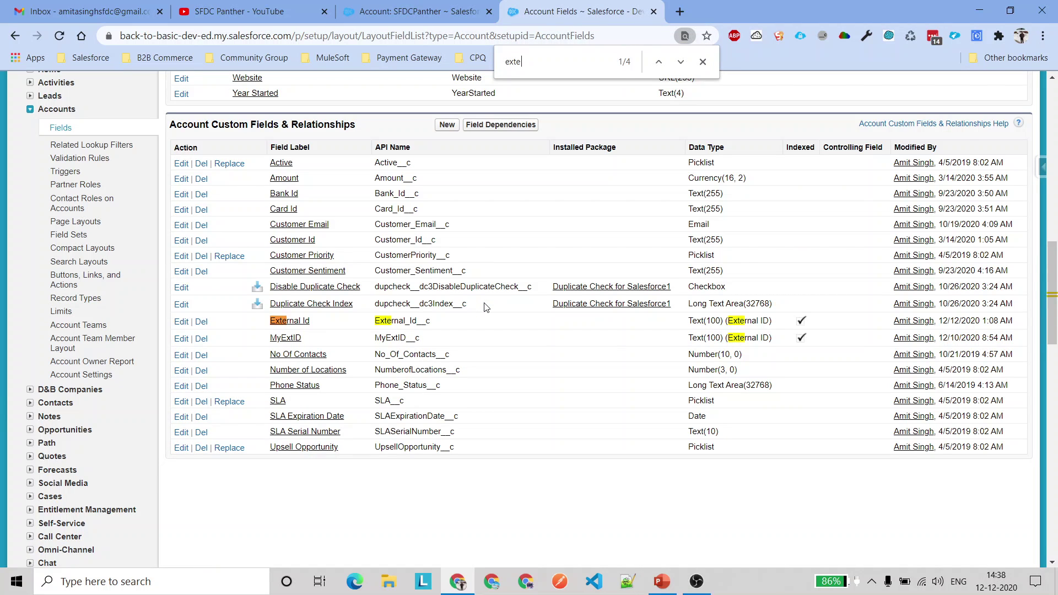
{"action": "left_click", "coordinate": [289, 321], "text": "ctrl"}
{"action": "key", "text": "ctrl+Tab"}
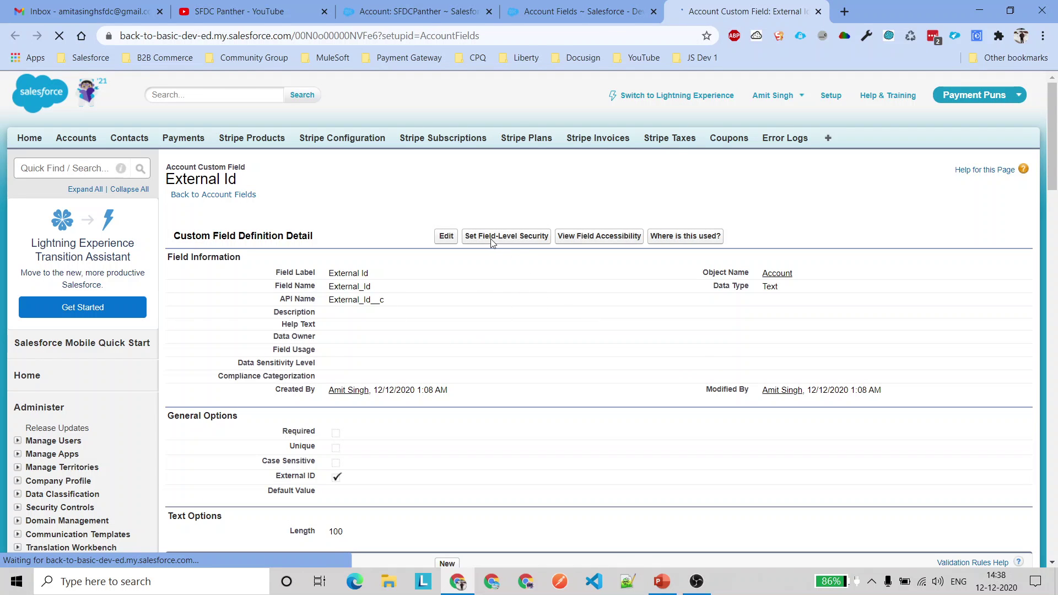
Make the External Id field visible to all profiles in its field-level security and save.
{"action": "left_click", "coordinate": [506, 235]}
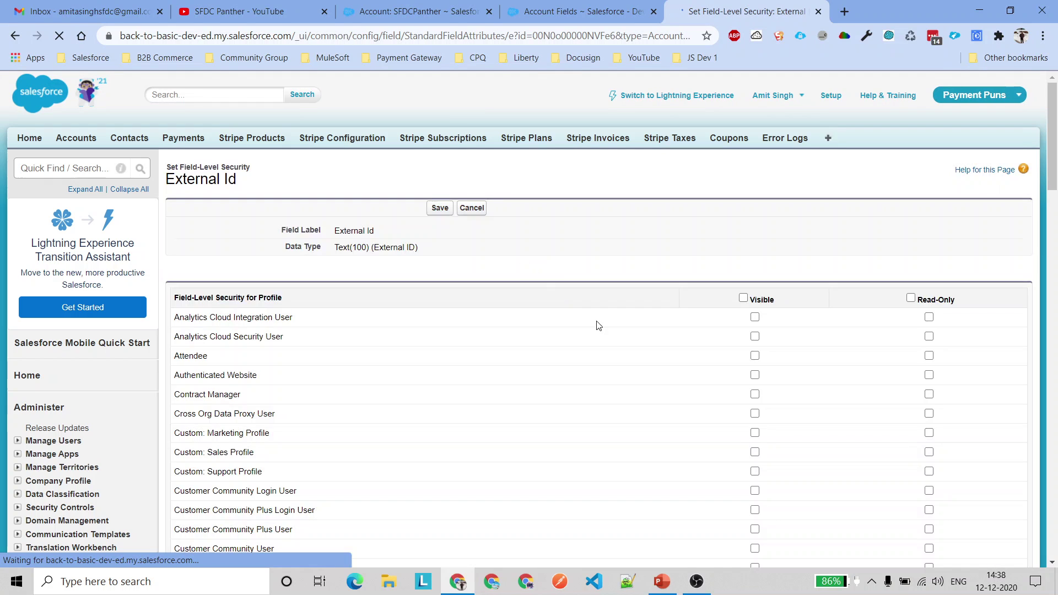
{"action": "left_click", "coordinate": [744, 298]}
{"action": "scroll", "coordinate": [633, 366], "scroll_direction": "down", "scroll_amount": 8}
{"action": "scroll", "coordinate": [685, 412], "scroll_direction": "up", "scroll_amount": 6}
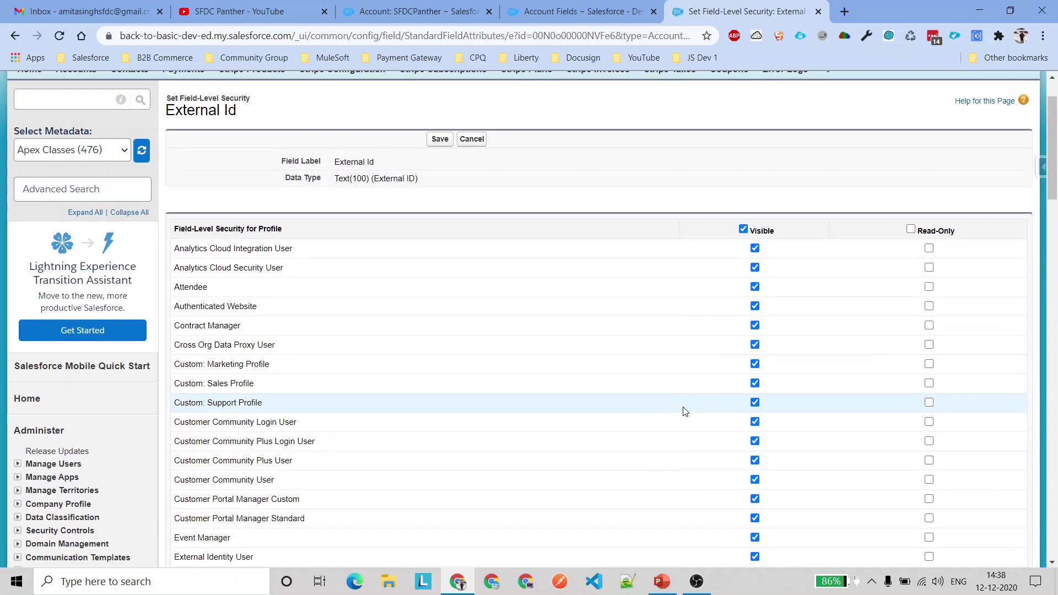
{"action": "left_click", "coordinate": [440, 139]}
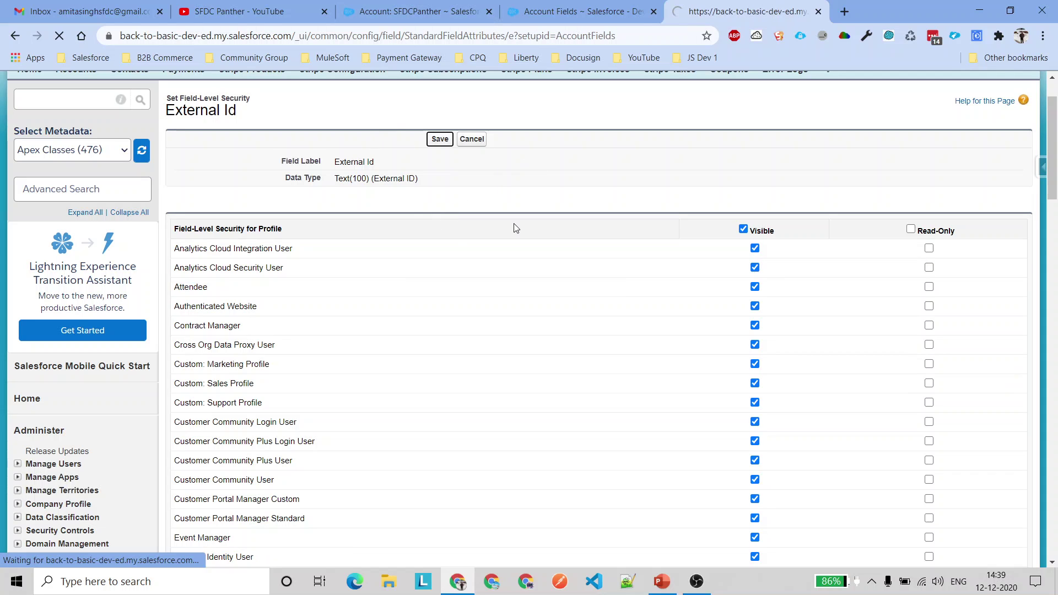
Reload the SFDCPanther account record and check its account information for the External Id field.
{"action": "left_click", "coordinate": [406, 16]}
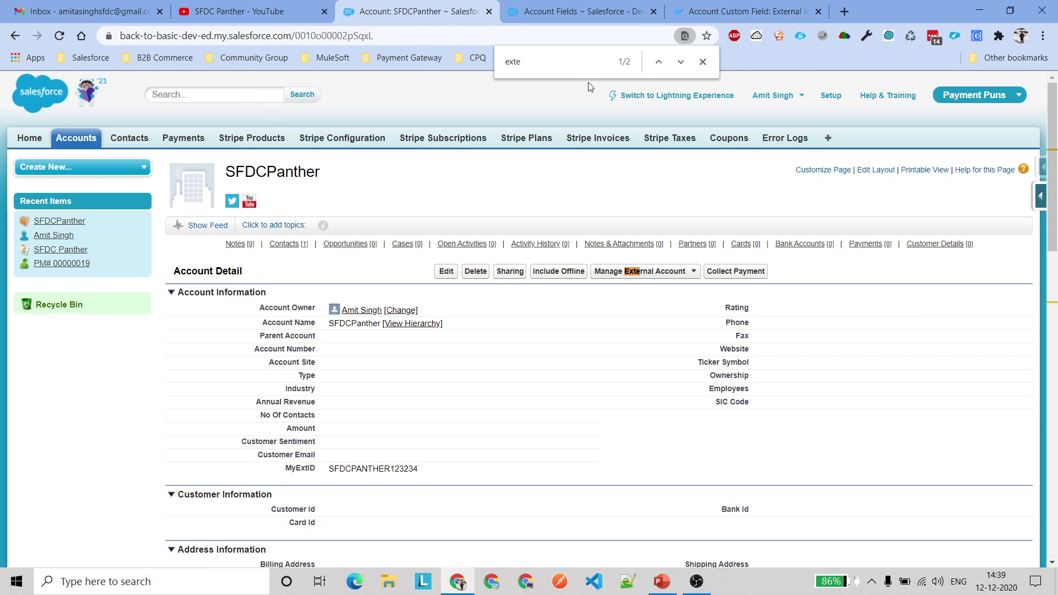
{"action": "left_click", "coordinate": [60, 36]}
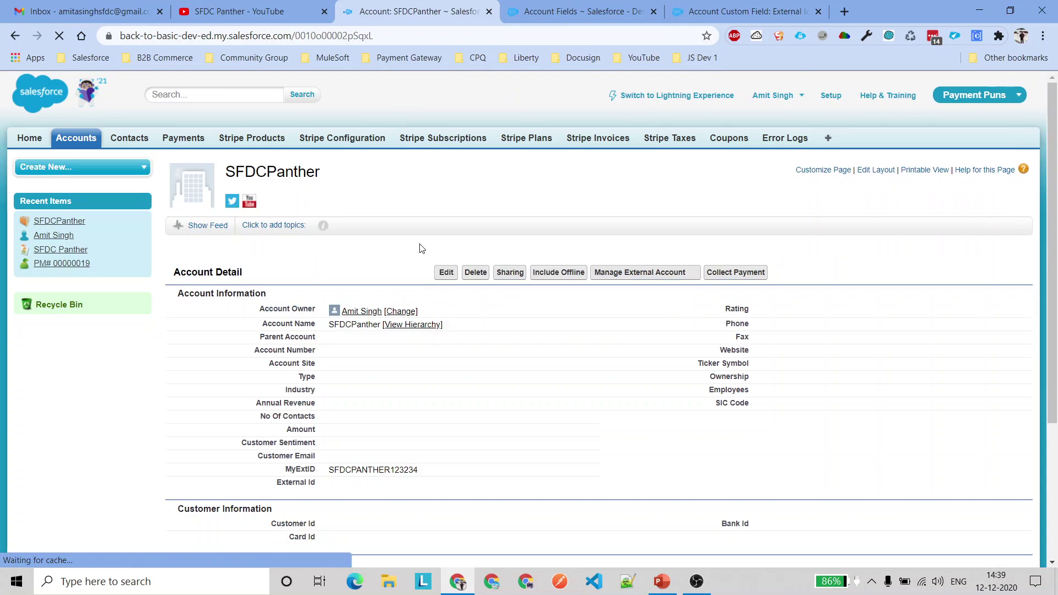
{"action": "left_click_drag", "start_coordinate": [276, 483], "coordinate": [326, 488]}
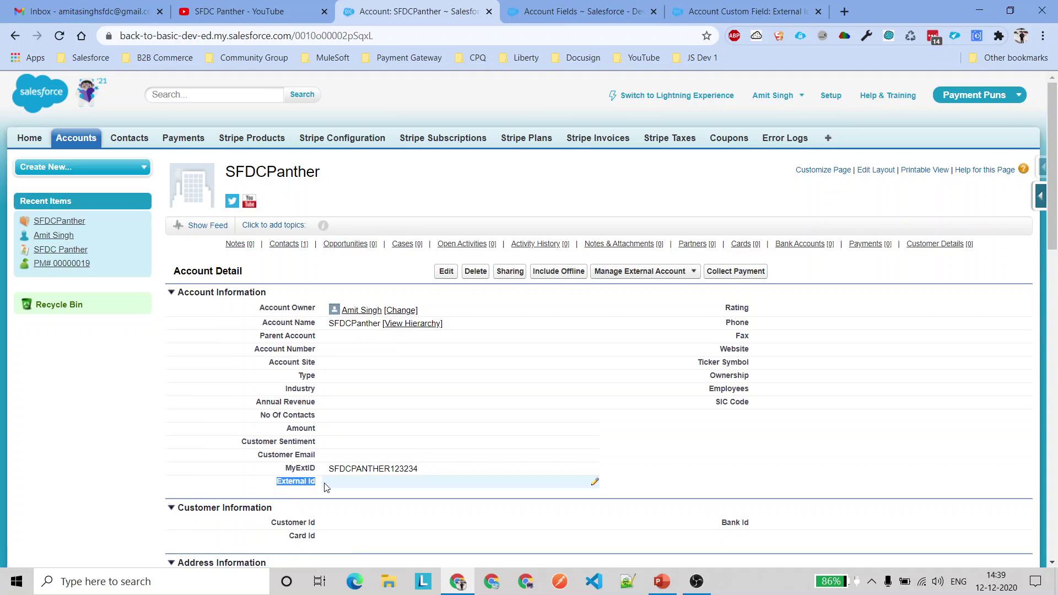
{"action": "left_click", "coordinate": [256, 483]}
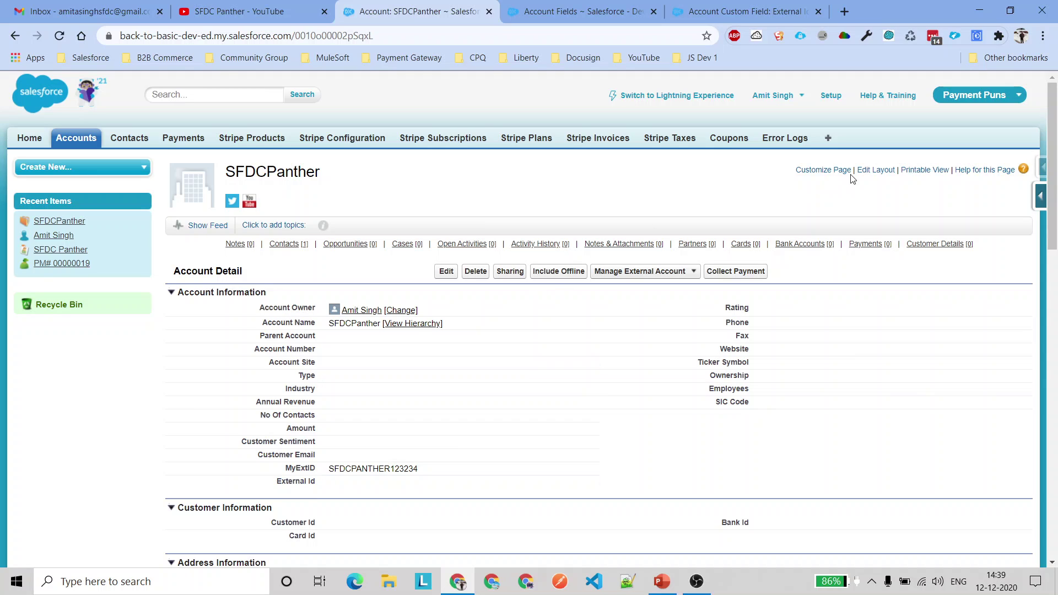
Remove the External Id field from the Account Layout page layout and save the layout.
{"action": "left_click", "coordinate": [874, 170]}
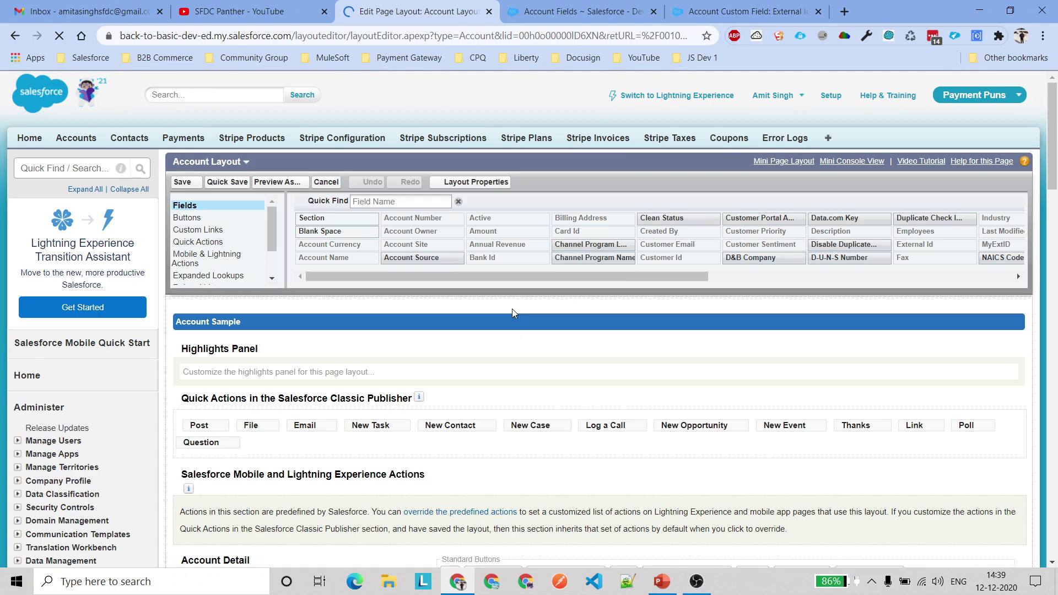
{"action": "scroll", "coordinate": [662, 383], "scroll_direction": "down", "scroll_amount": 10}
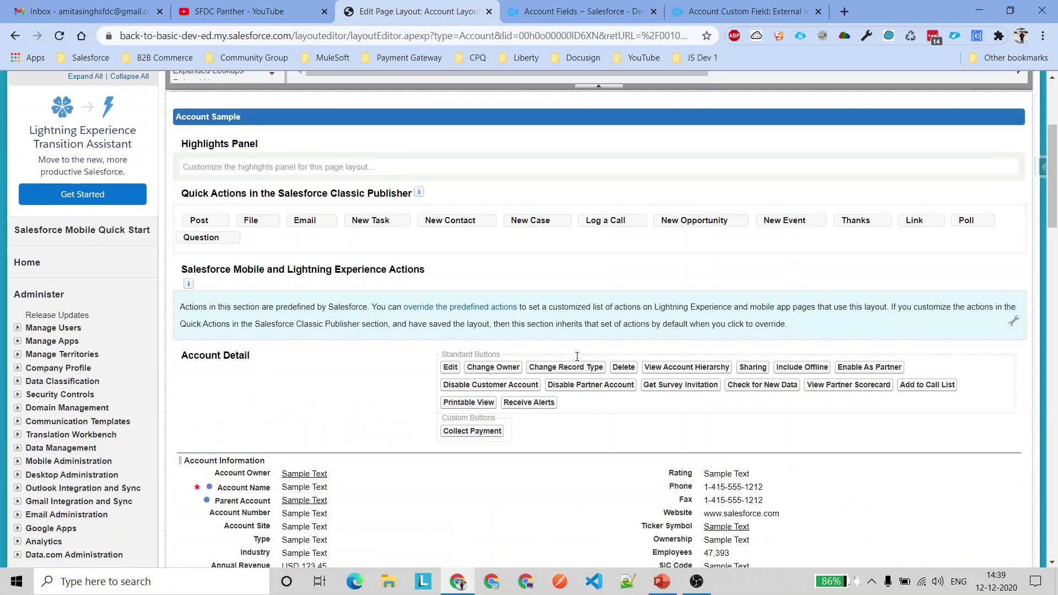
{"action": "left_click", "coordinate": [575, 381]}
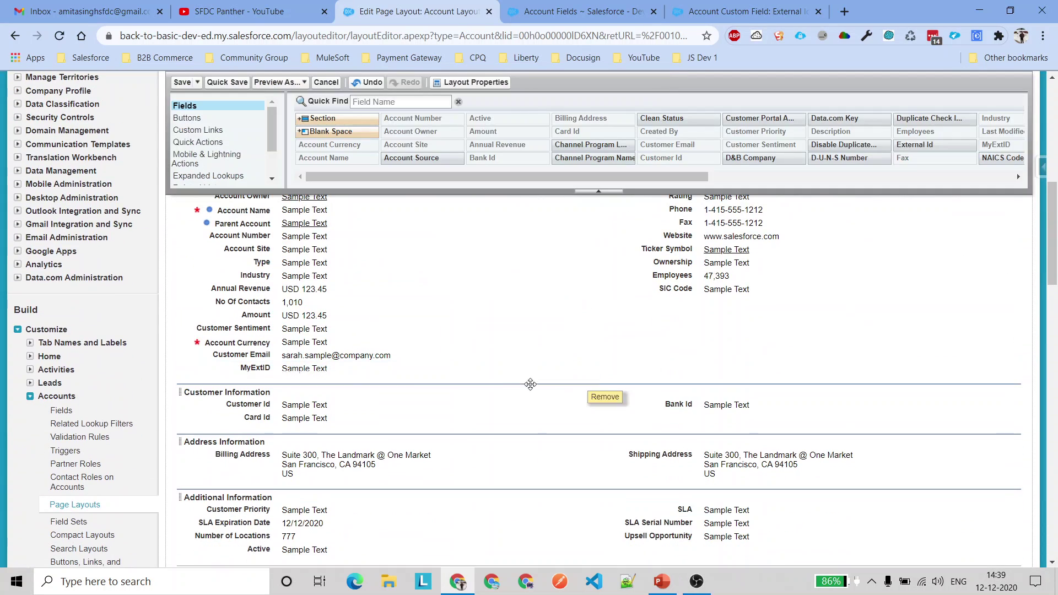
{"action": "left_click", "coordinate": [181, 82]}
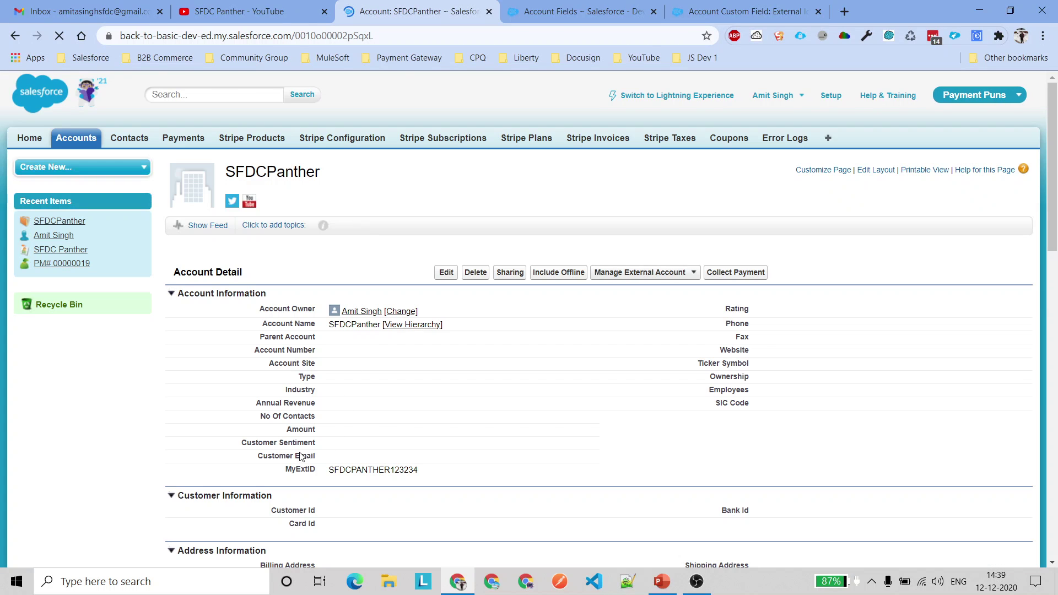
Remove the External Id field's visibility from all profiles in its field-level security and save.
{"action": "scroll", "coordinate": [315, 487], "scroll_direction": "down", "scroll_amount": 1}
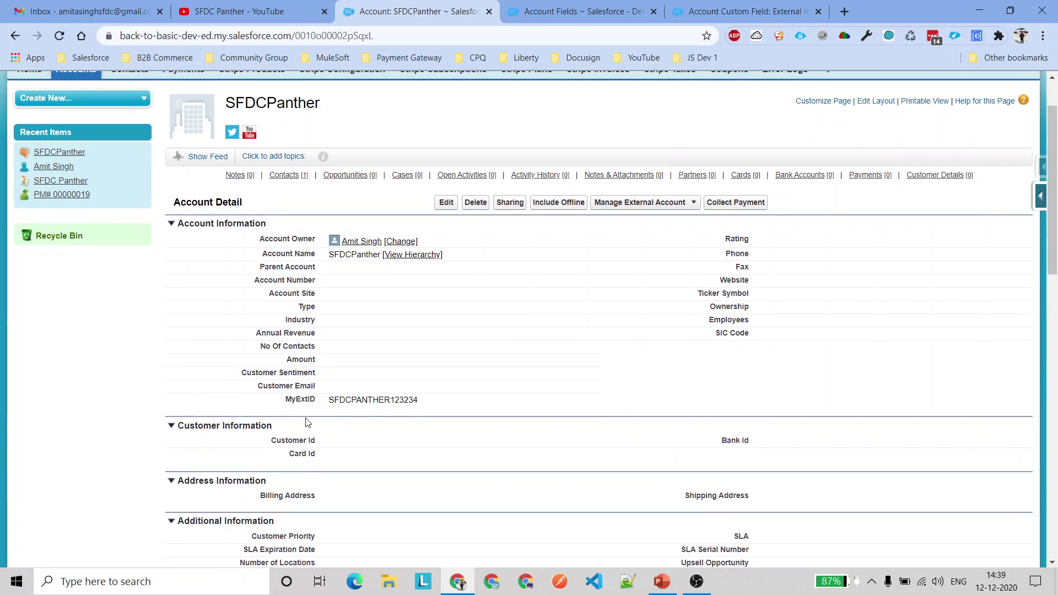
{"action": "left_click", "coordinate": [554, 15]}
{"action": "left_click", "coordinate": [710, 10]}
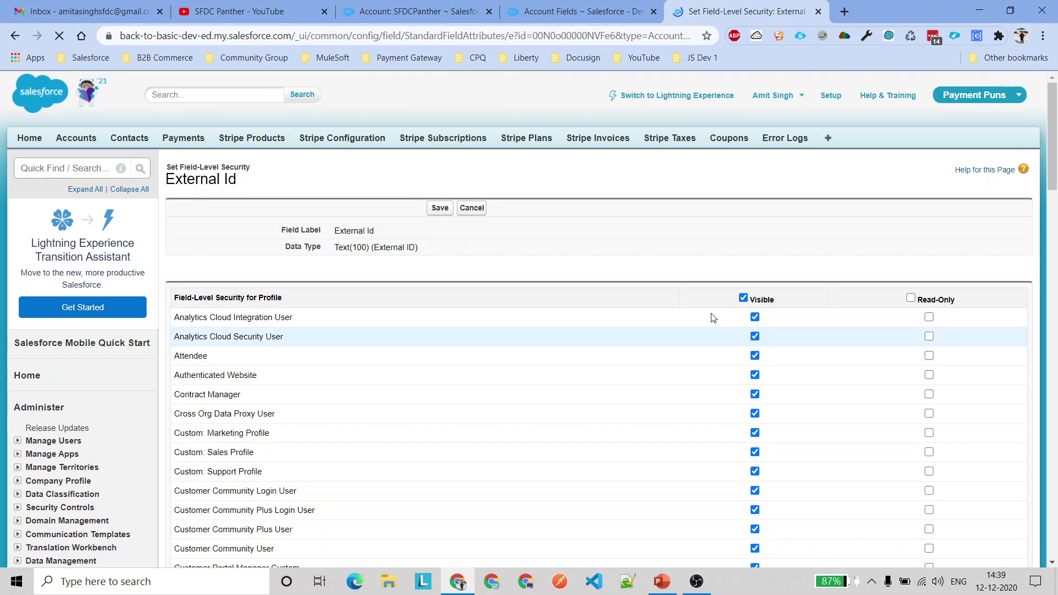
{"action": "left_click", "coordinate": [742, 298]}
{"action": "left_click", "coordinate": [436, 212]}
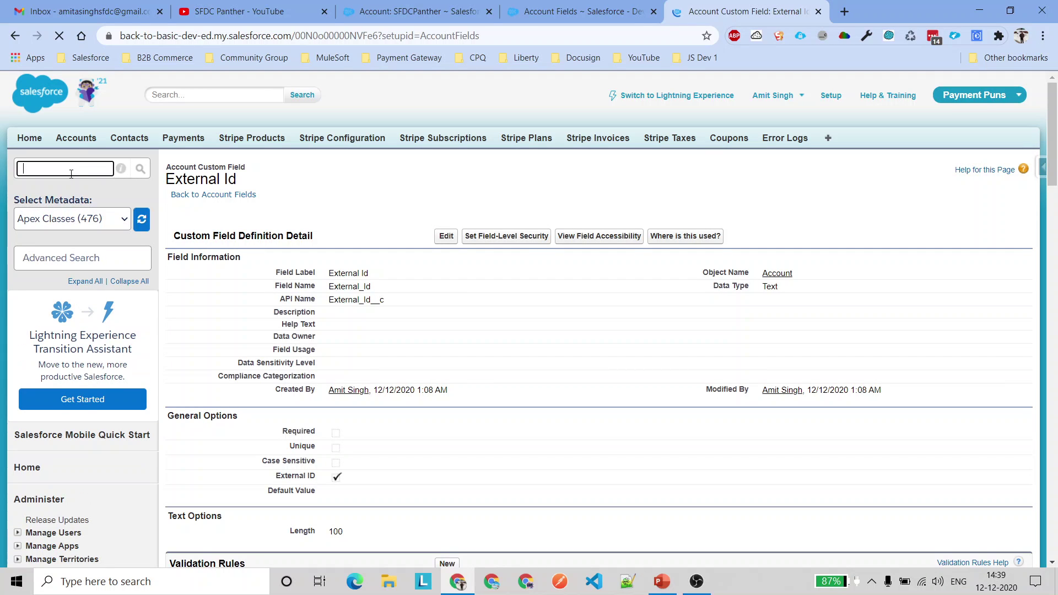
Search the setup for "permissi", open Permission Sets in a new tab, and open the Error Logs permission set.
{"action": "type", "text": "missi"}
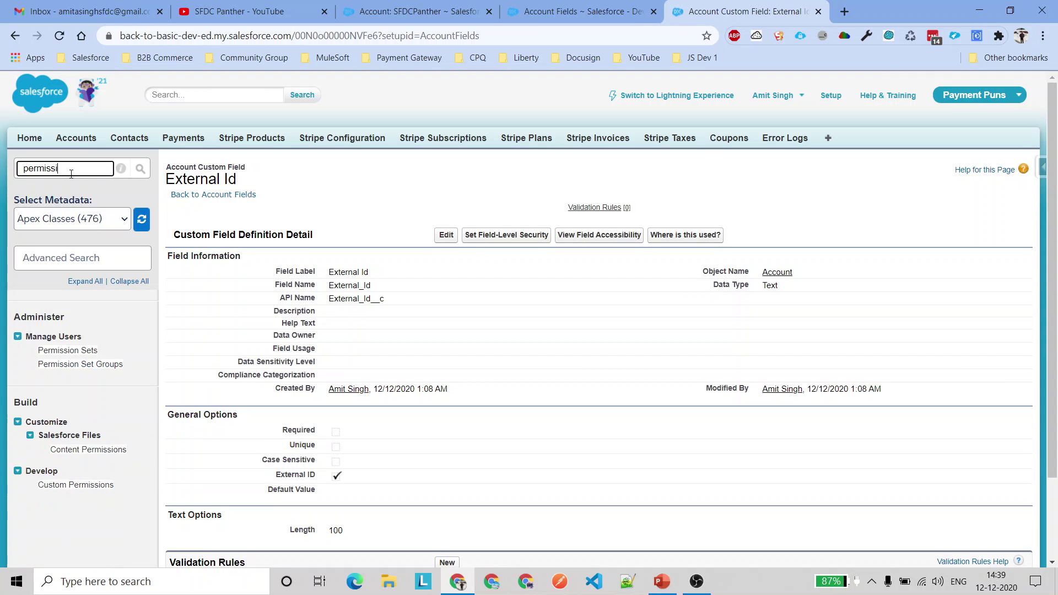
{"action": "left_click", "coordinate": [67, 351], "text": "ctrl"}
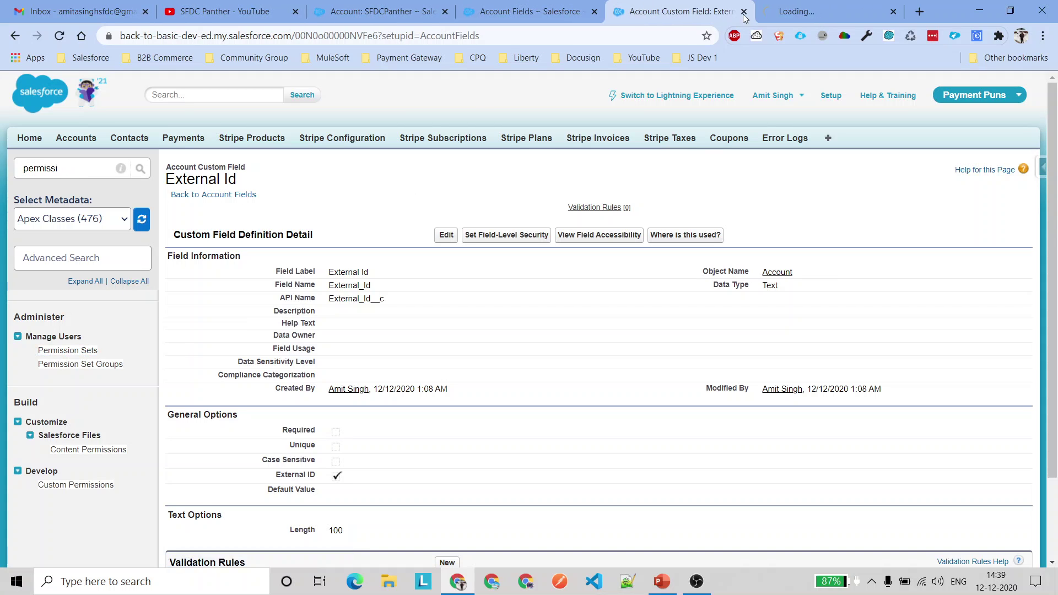
{"action": "key", "text": "ctrl+Tab"}
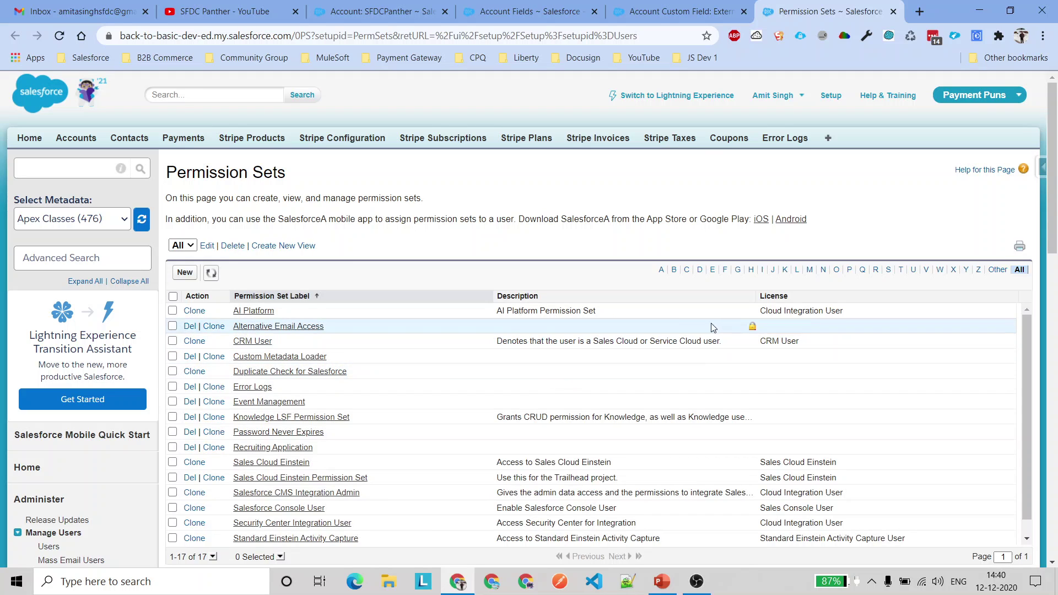
{"action": "left_click", "coordinate": [259, 390]}
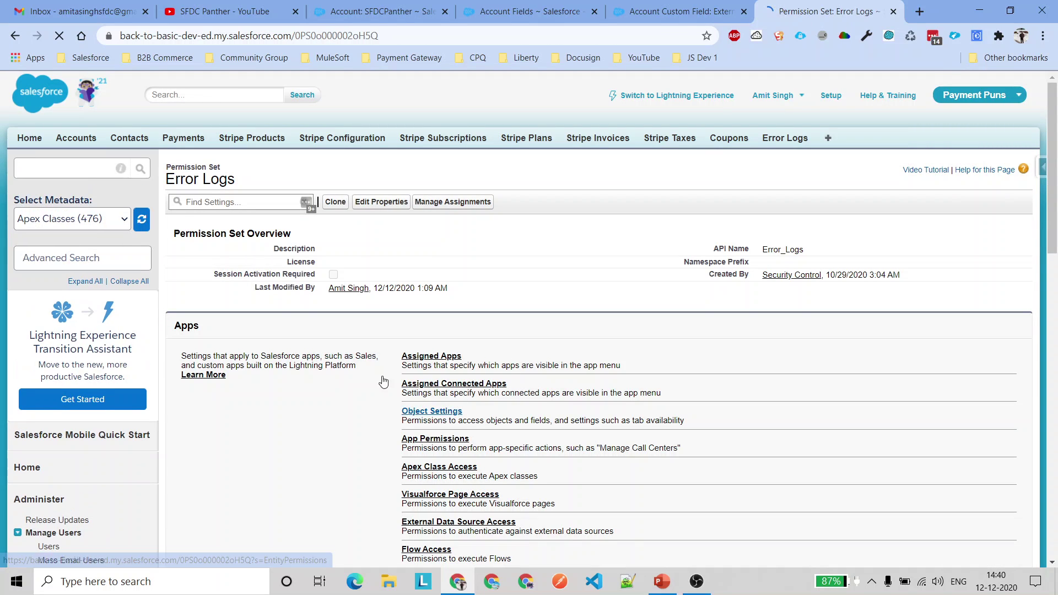
Grant read and edit access to the External Id field in the Error Logs permission set's Accounts object settings and save.
{"action": "left_click", "coordinate": [434, 412]}
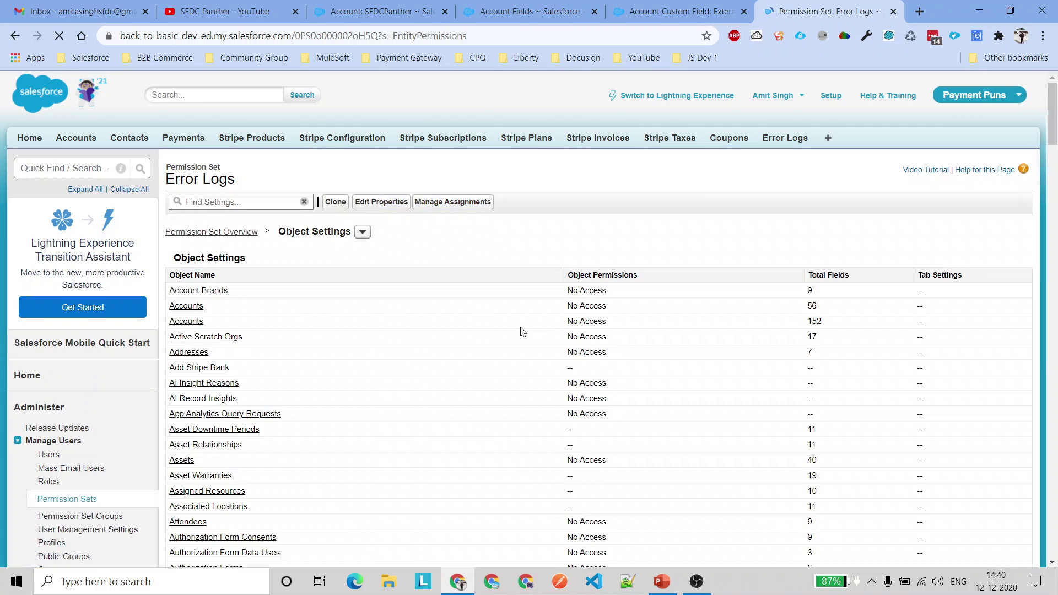
{"action": "left_click", "coordinate": [185, 308]}
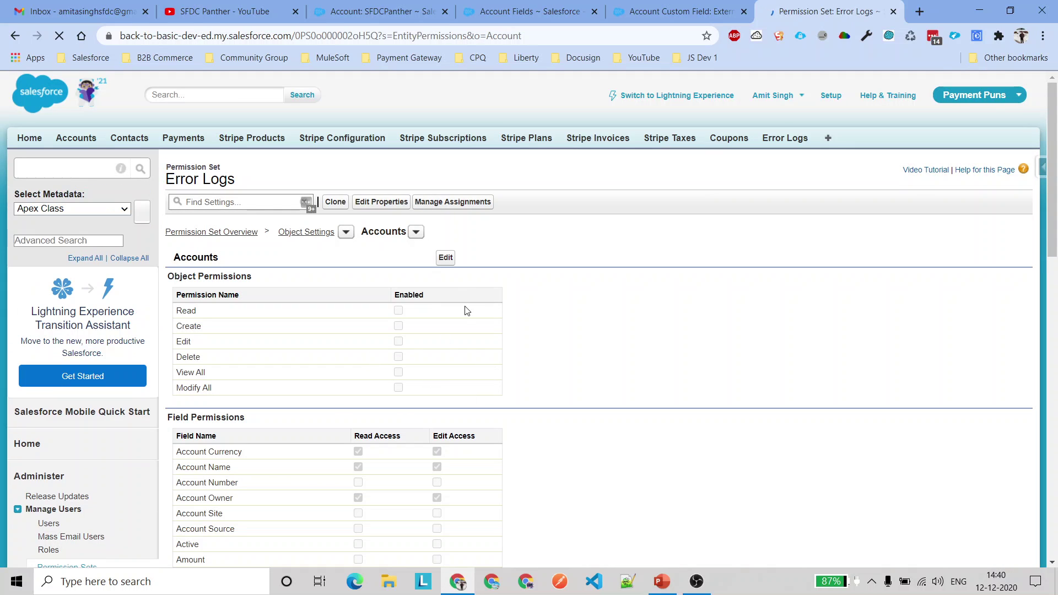
{"action": "left_click", "coordinate": [445, 257]}
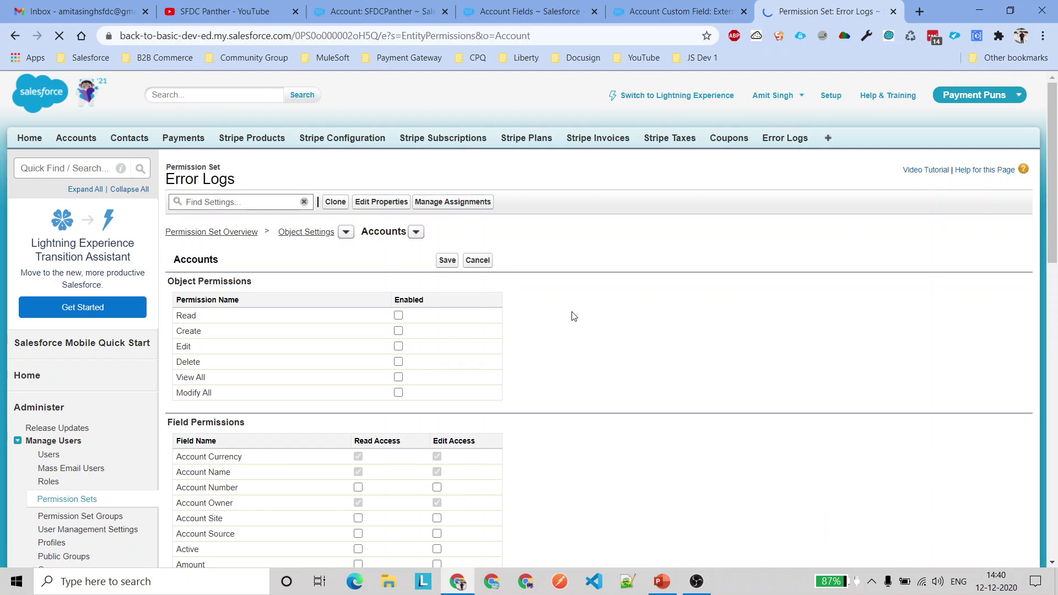
{"action": "key", "text": "ctrl+f"}
{"action": "type", "text": "Exter"}
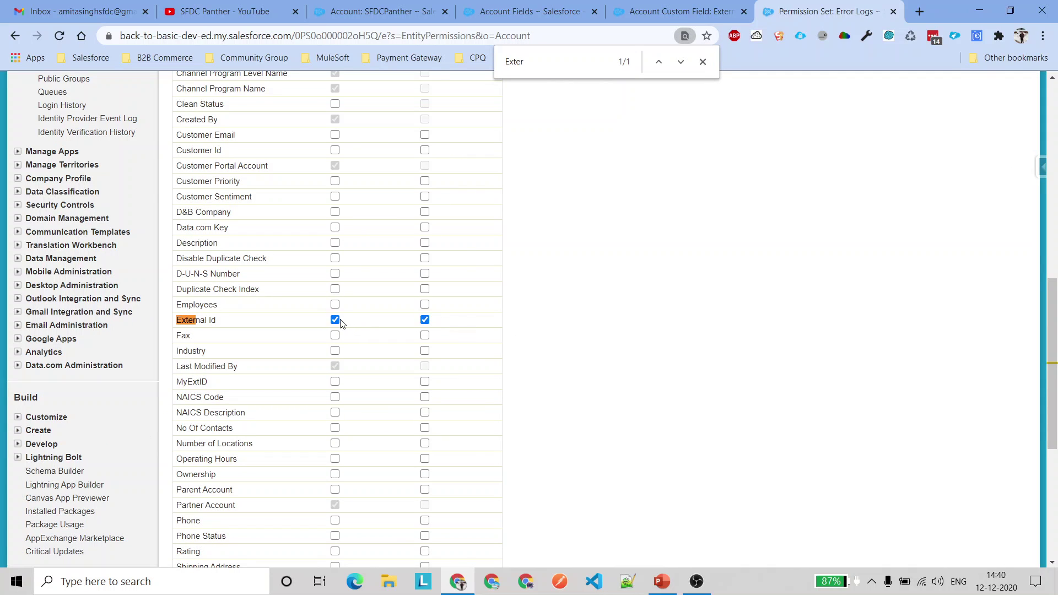
{"action": "scroll", "coordinate": [406, 323], "scroll_direction": "up", "scroll_amount": 6}
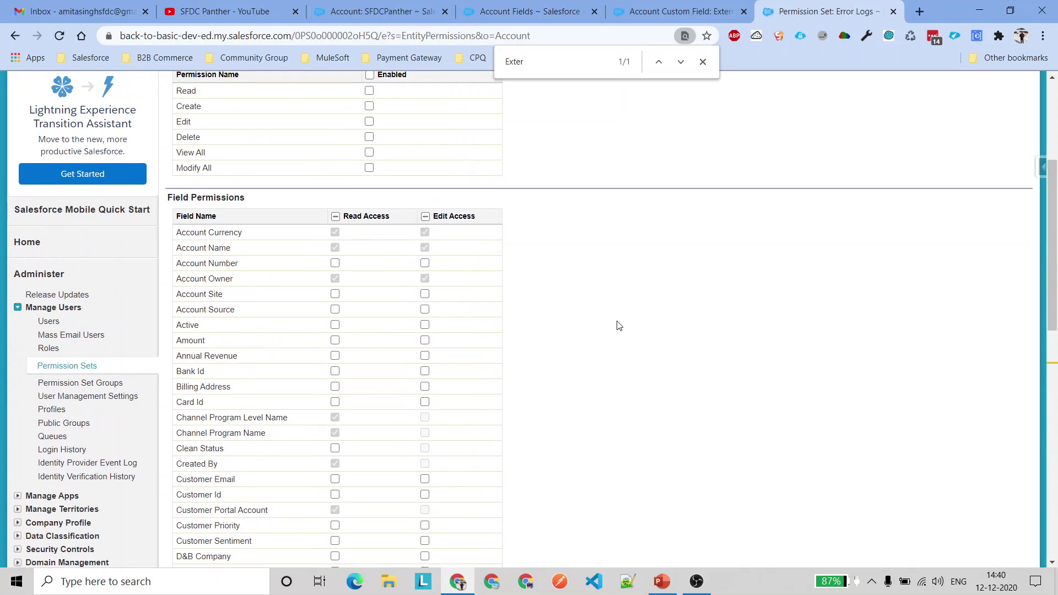
{"action": "scroll", "coordinate": [639, 347], "scroll_direction": "up", "scroll_amount": 4}
{"action": "left_click", "coordinate": [447, 260]}
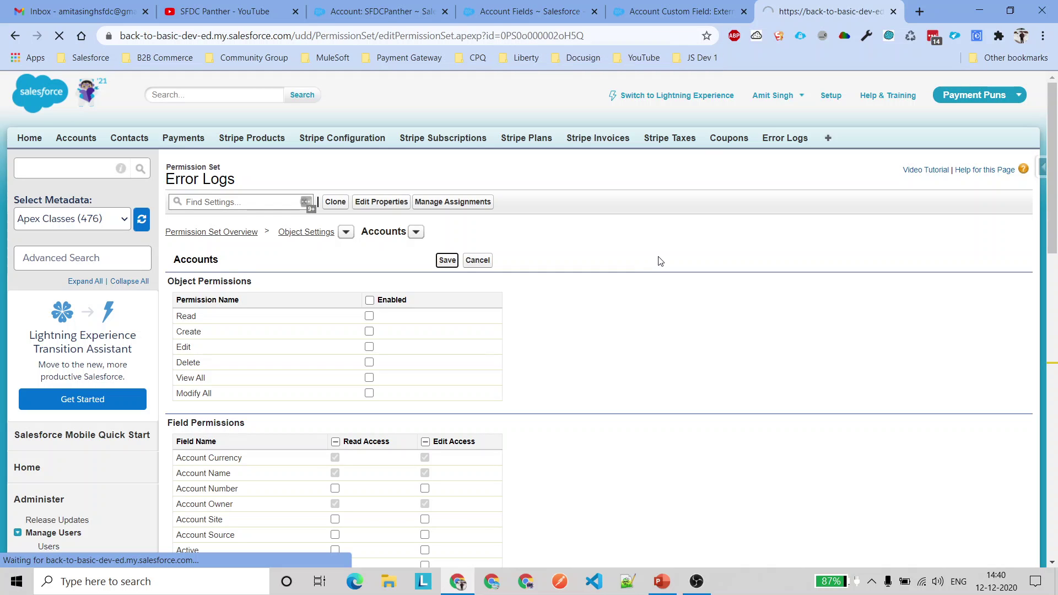
Add the External Id field below SIC Code in the Account Layout's Account Information section and save the layout.
{"action": "left_click", "coordinate": [683, 14]}
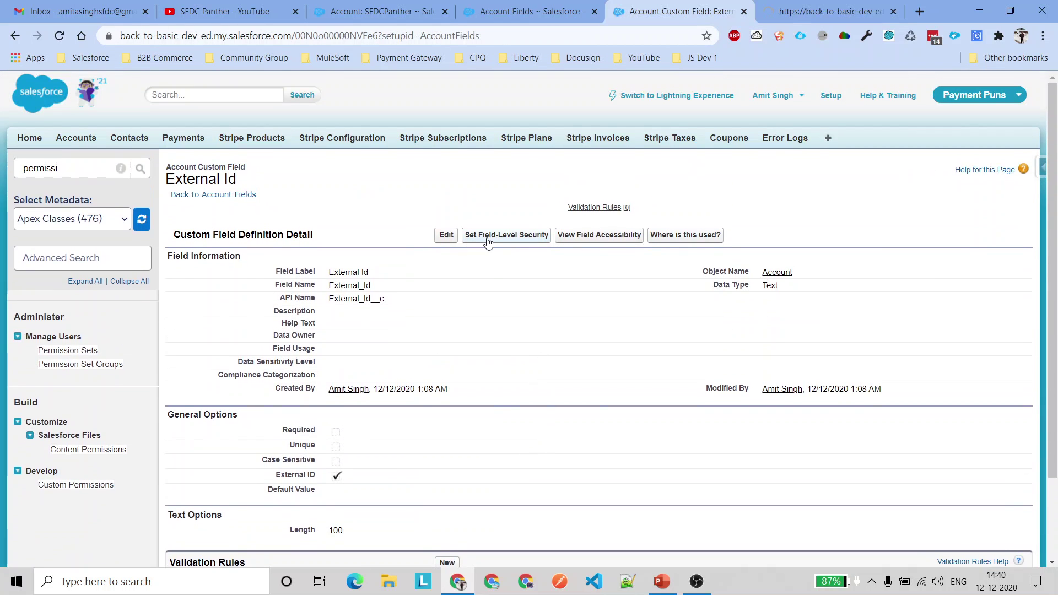
{"action": "left_click", "coordinate": [524, 12]}
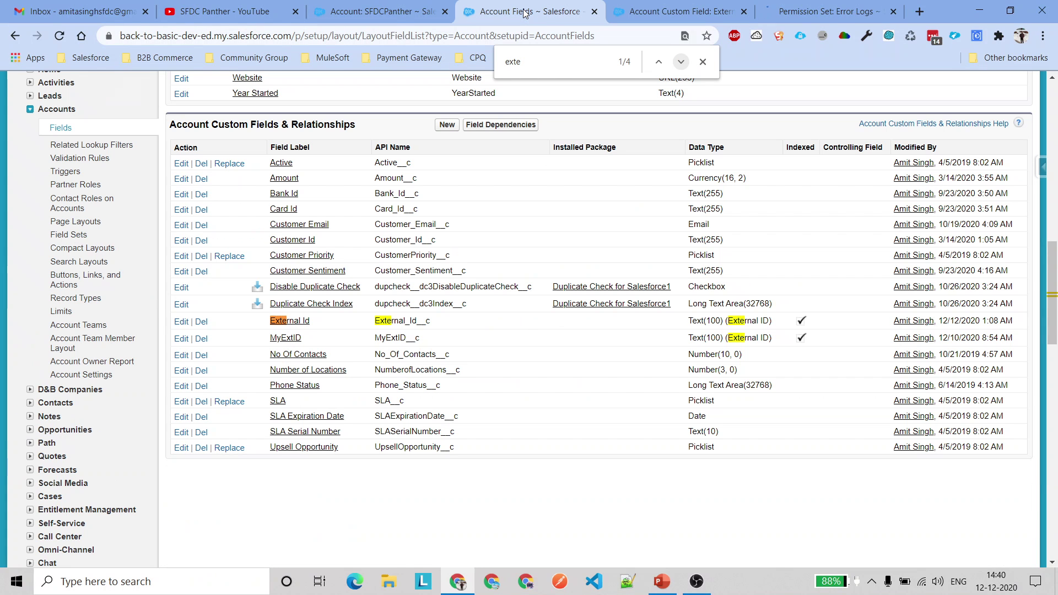
{"action": "left_click", "coordinate": [391, 6]}
{"action": "left_click", "coordinate": [863, 101]}
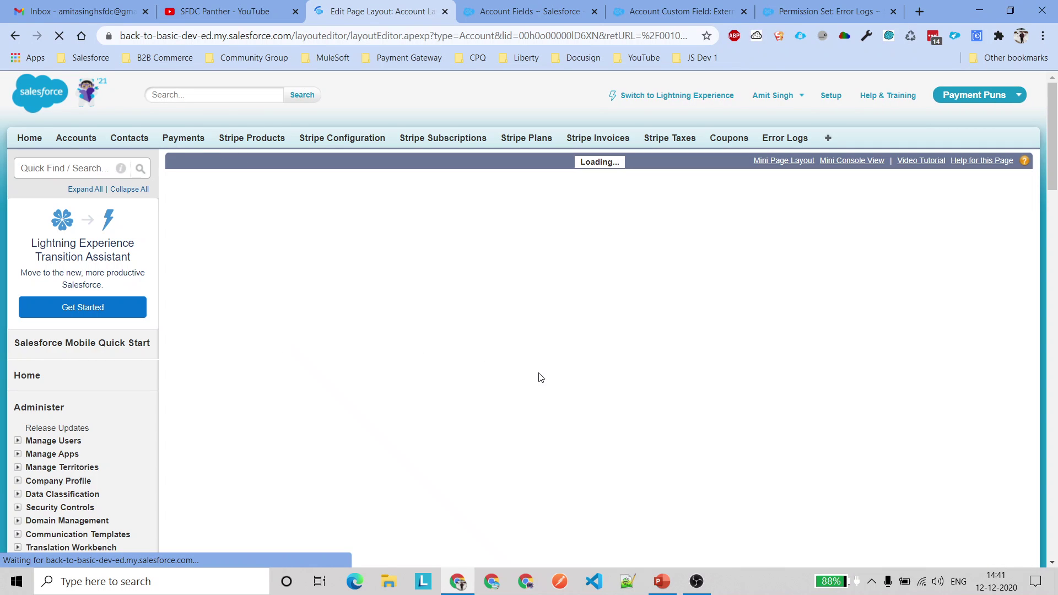
{"action": "type", "text": "Ex"}
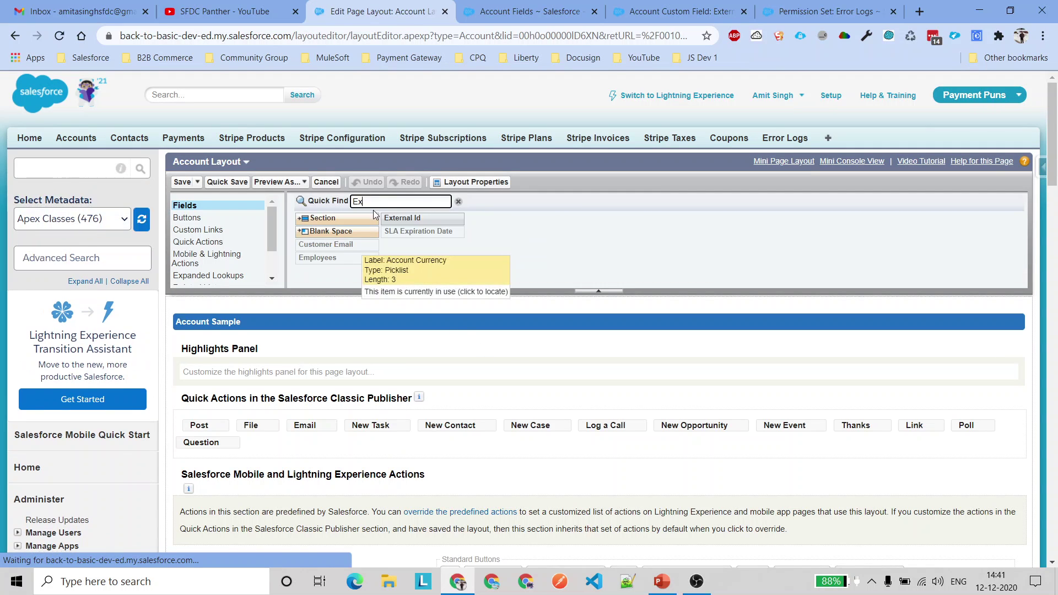
{"action": "type", "text": "t"}
{"action": "scroll", "coordinate": [358, 199], "scroll_direction": "down", "scroll_amount": 6}
{"action": "left_click_drag", "start_coordinate": [320, 144], "coordinate": [716, 443]}
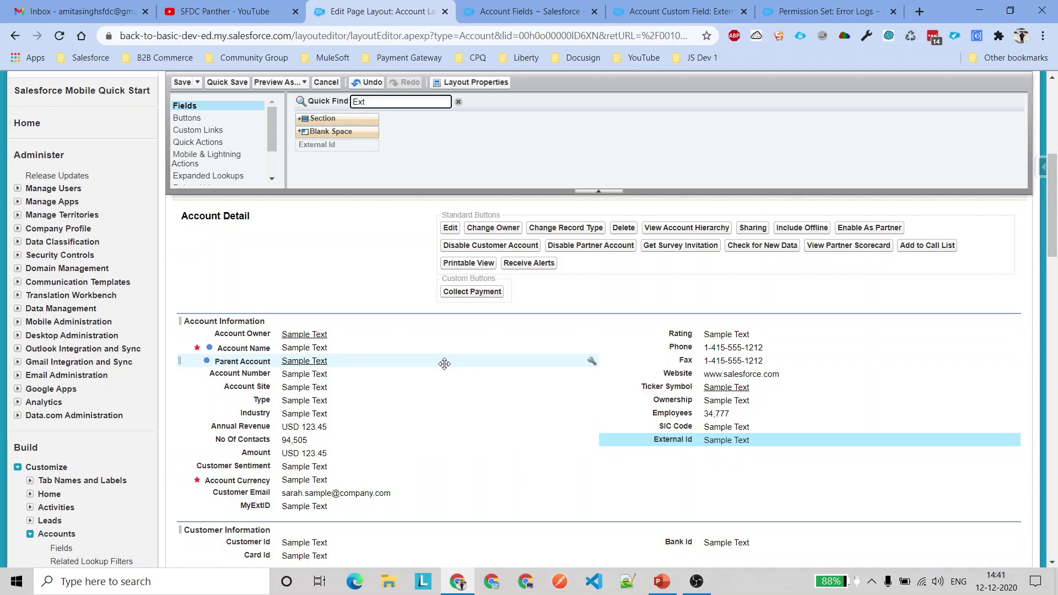
{"action": "left_click", "coordinate": [183, 82]}
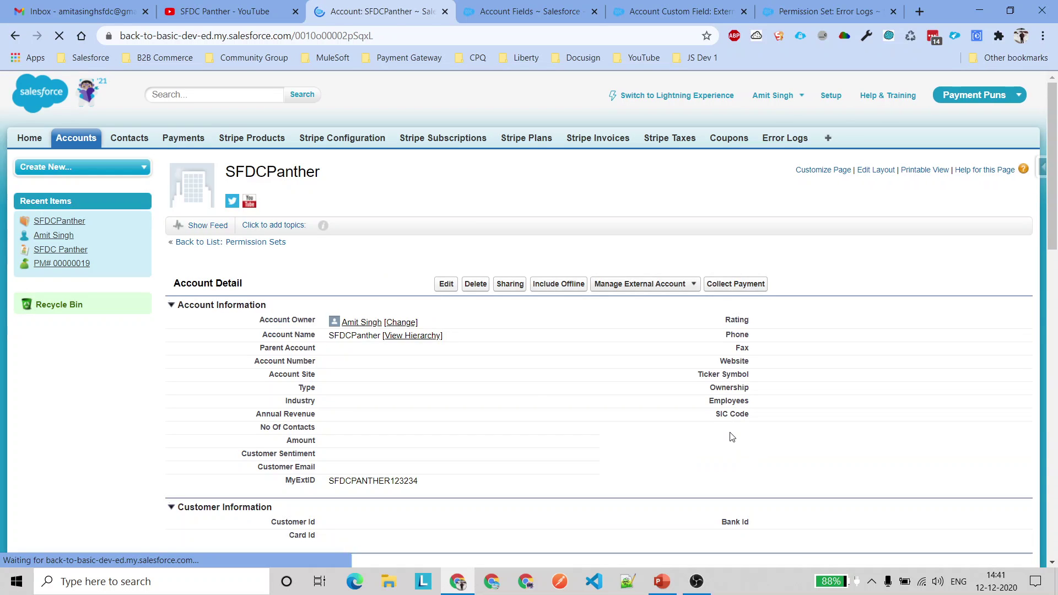
Assign the Error Logs permission set to the System Administrator user and check the reloaded SFDCPanther account for the External Id field.
{"action": "left_click", "coordinate": [790, 6]}
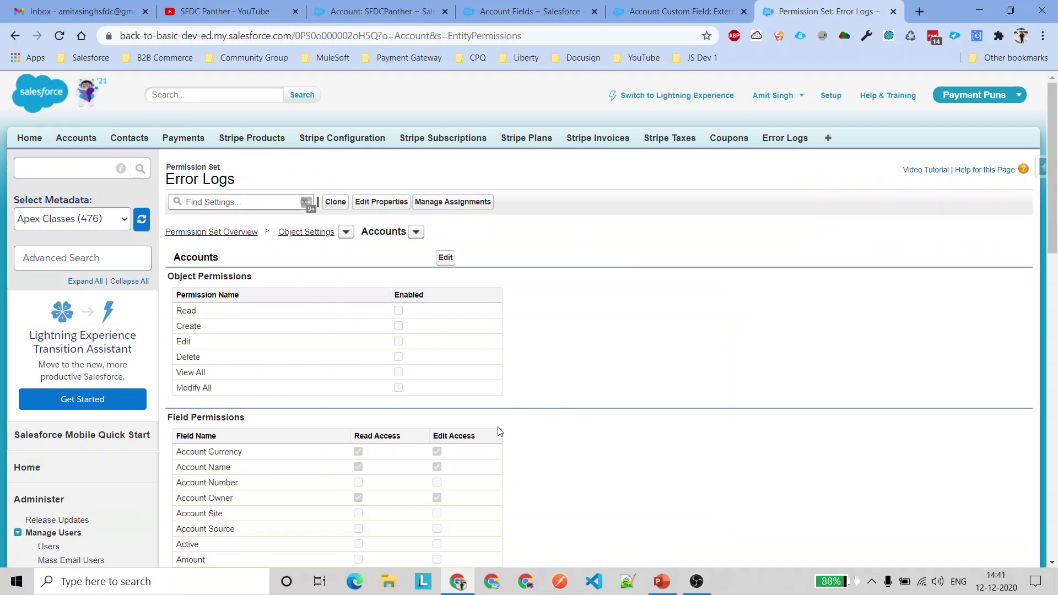
{"action": "left_click", "coordinate": [446, 204]}
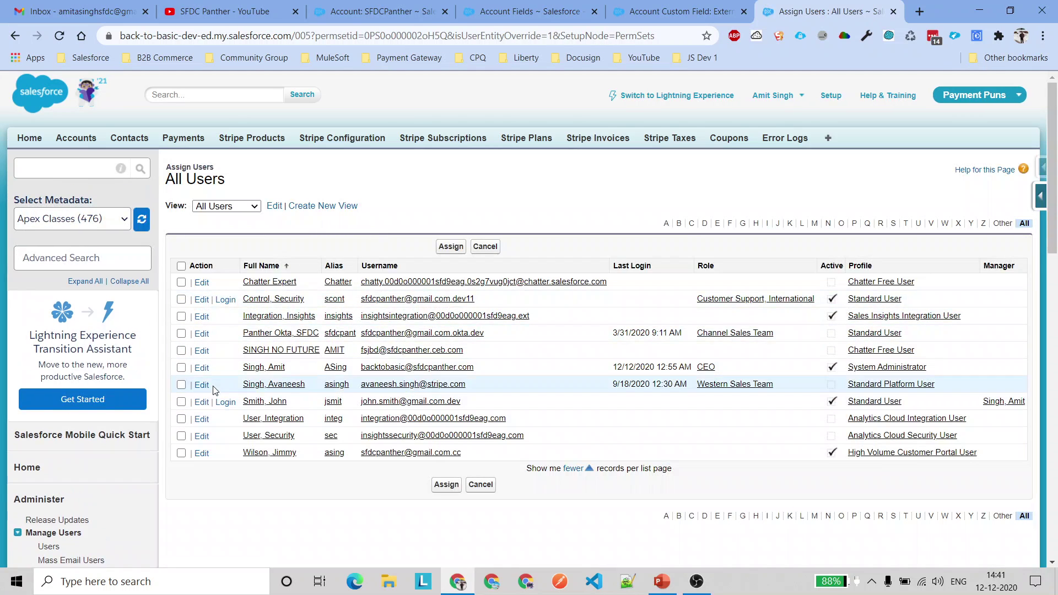
{"action": "left_click", "coordinate": [181, 368]}
{"action": "left_click", "coordinate": [451, 247]}
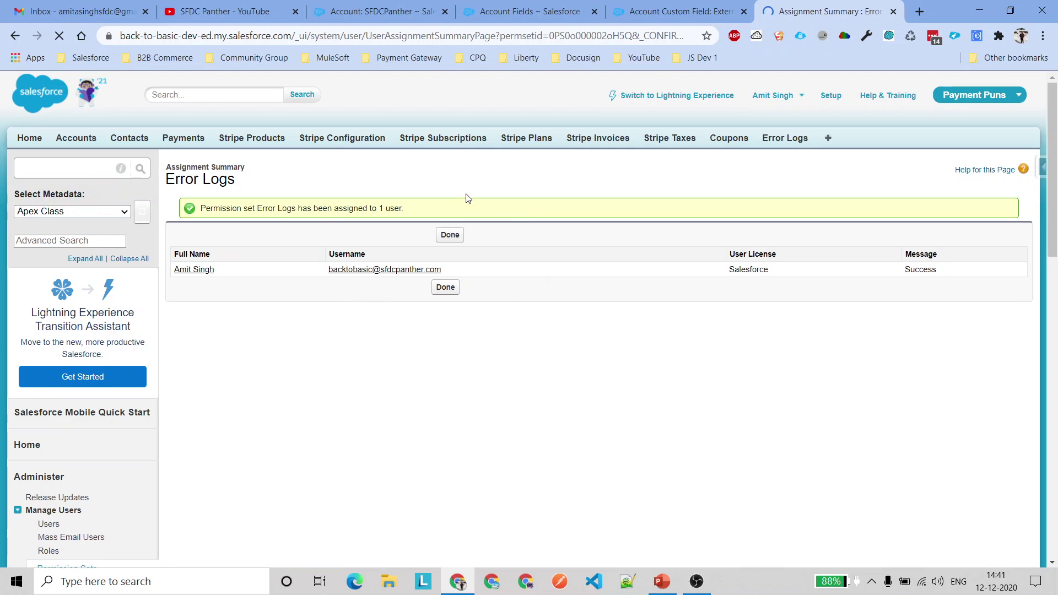
{"action": "left_click", "coordinate": [449, 234]}
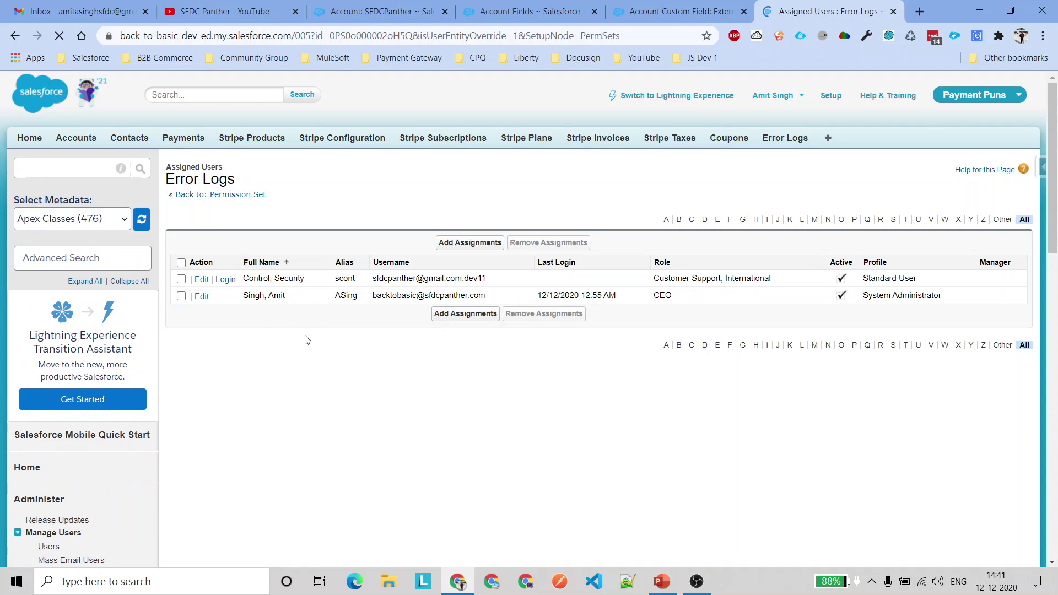
{"action": "left_click", "coordinate": [396, 16]}
{"action": "left_click", "coordinate": [61, 36]}
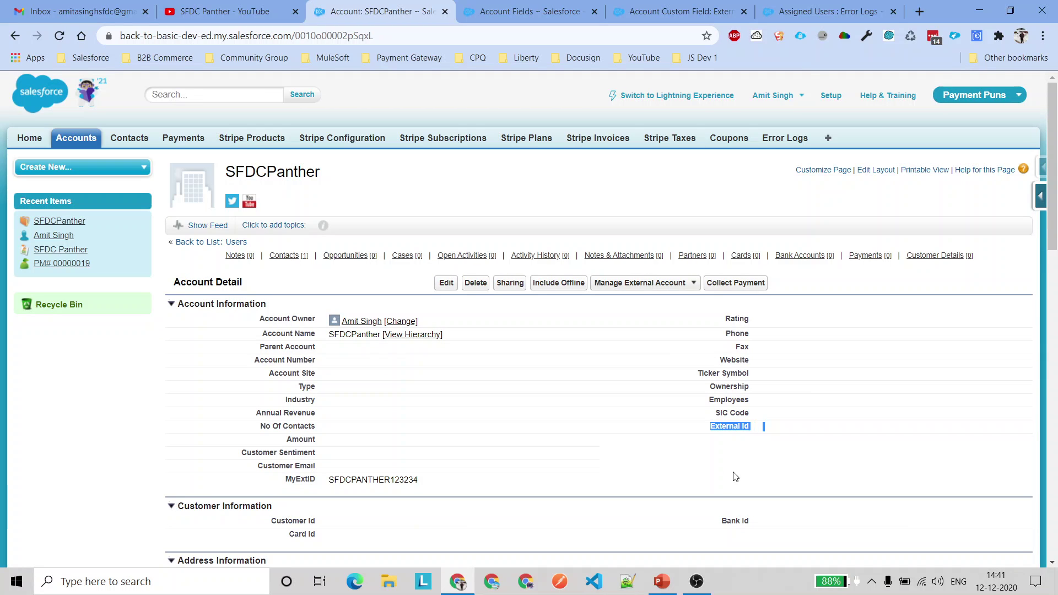
Remove the System Administrator user's assignment from the Error Logs permission set and check External Id on the reloaded SFDCPanther account.
{"action": "left_click", "coordinate": [795, 13]}
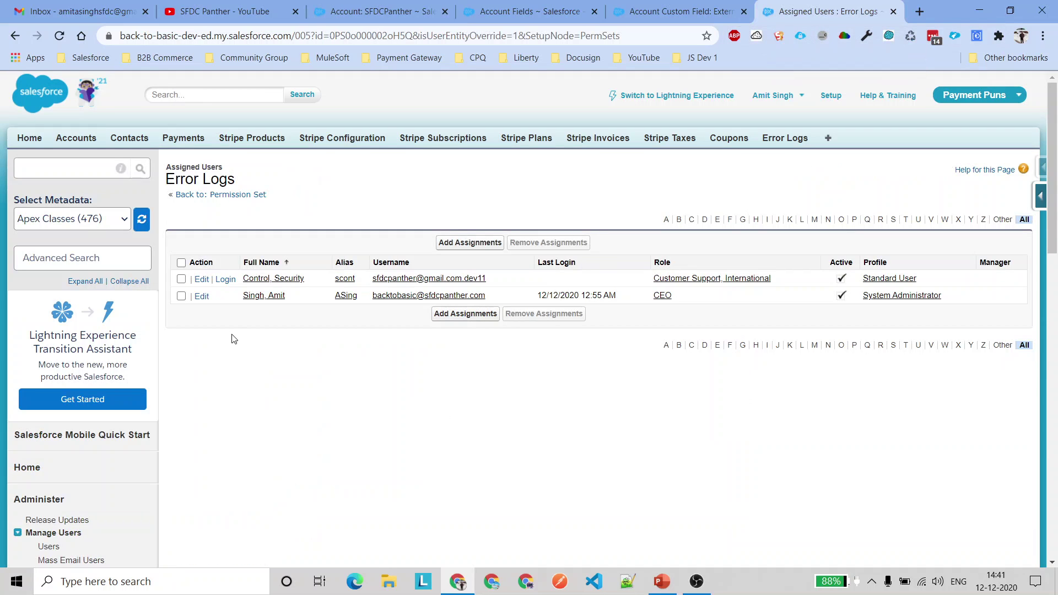
{"action": "left_click", "coordinate": [181, 296]}
{"action": "left_click", "coordinate": [520, 246]}
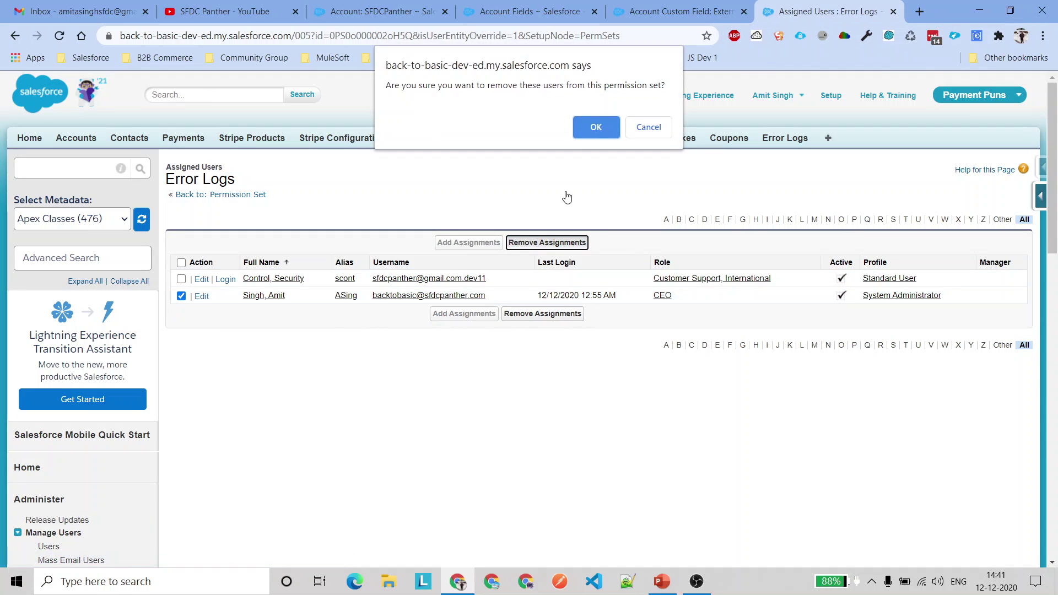
{"action": "left_click", "coordinate": [589, 137]}
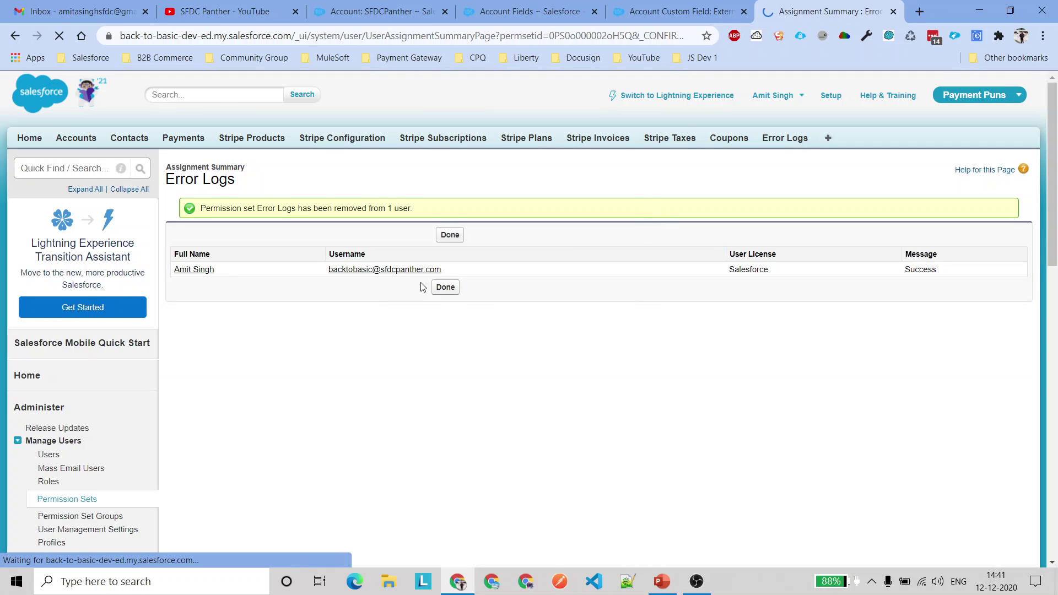
{"action": "left_click", "coordinate": [443, 287]}
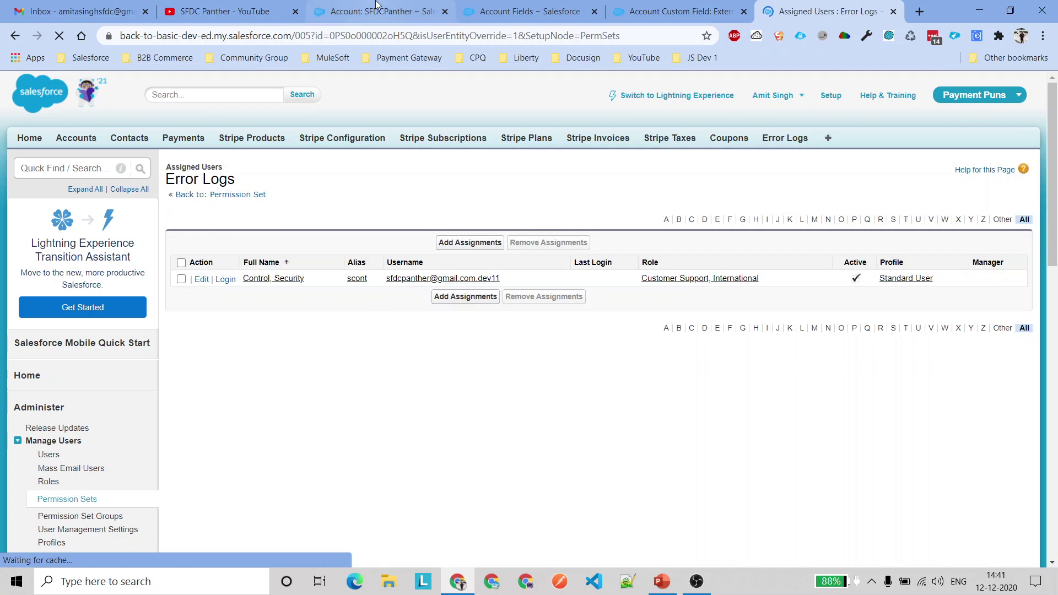
{"action": "left_click", "coordinate": [379, 11]}
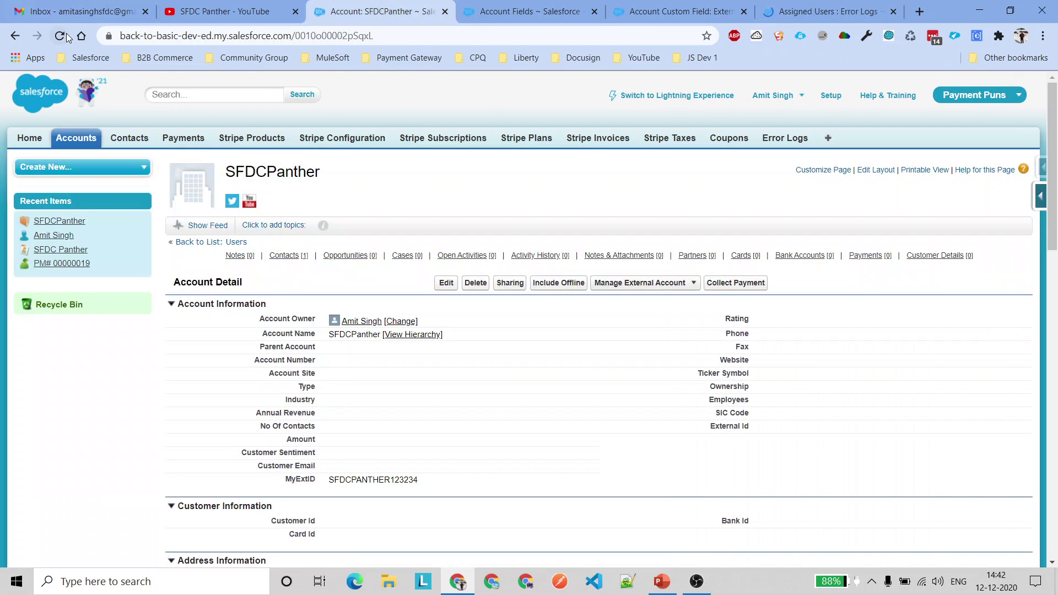
{"action": "left_click", "coordinate": [59, 35]}
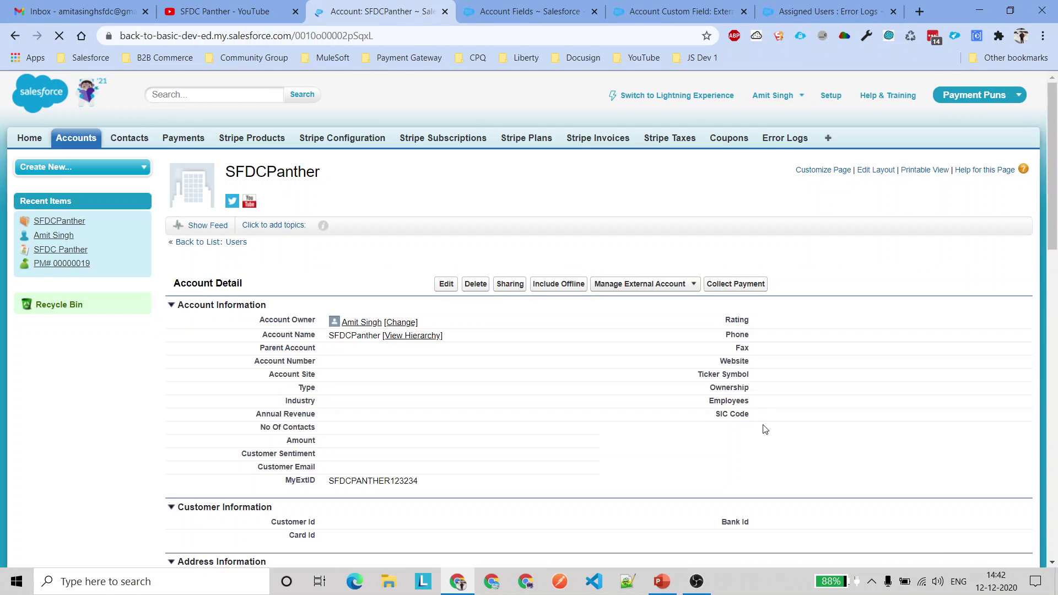
Make the External Id field visible and read-only for all profiles in its field-level security and save.
{"action": "left_click", "coordinate": [526, 14]}
{"action": "left_click", "coordinate": [636, 15]}
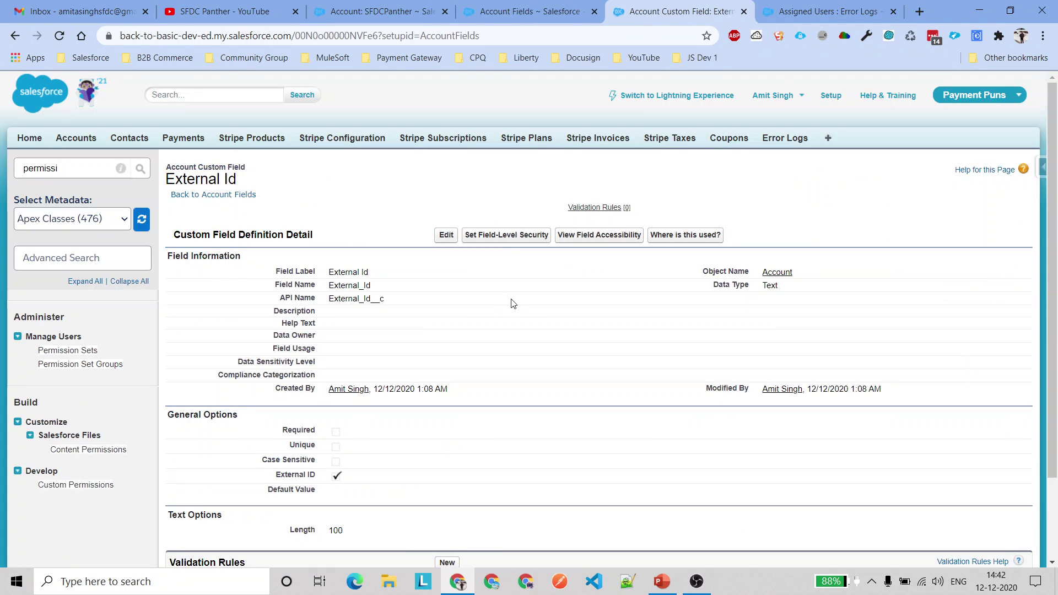
{"action": "left_click", "coordinate": [482, 235]}
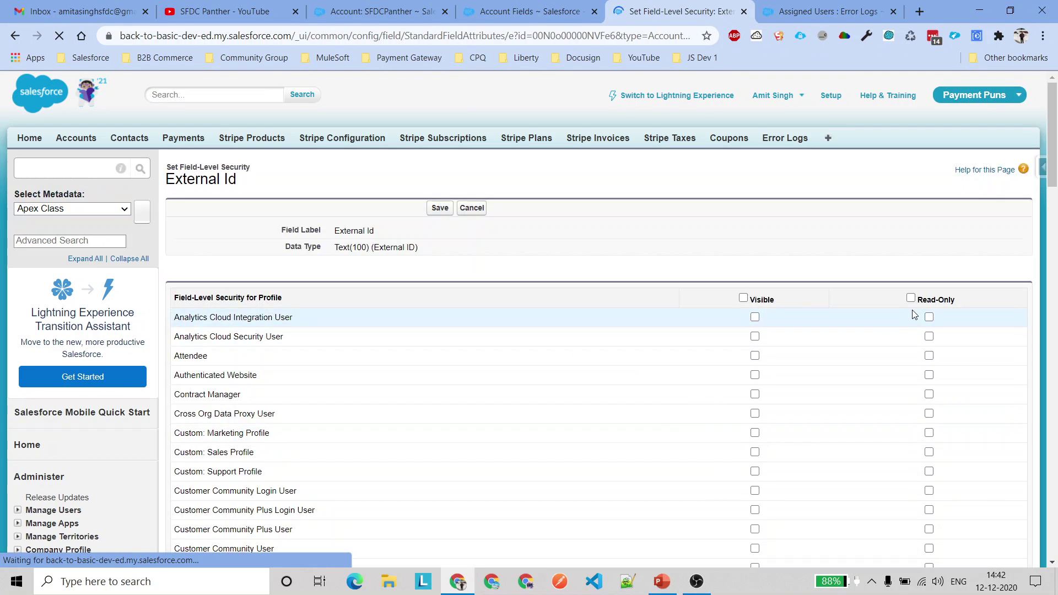
{"action": "left_click", "coordinate": [911, 298]}
{"action": "scroll", "coordinate": [912, 416], "scroll_direction": "down", "scroll_amount": 12}
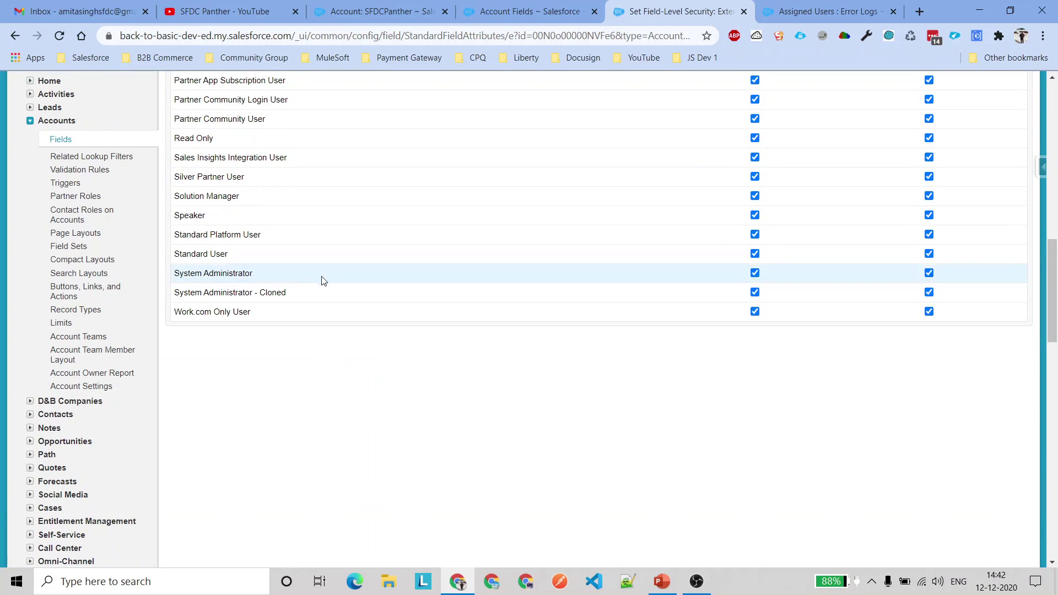
{"action": "scroll", "coordinate": [958, 287], "scroll_direction": "up", "scroll_amount": 10}
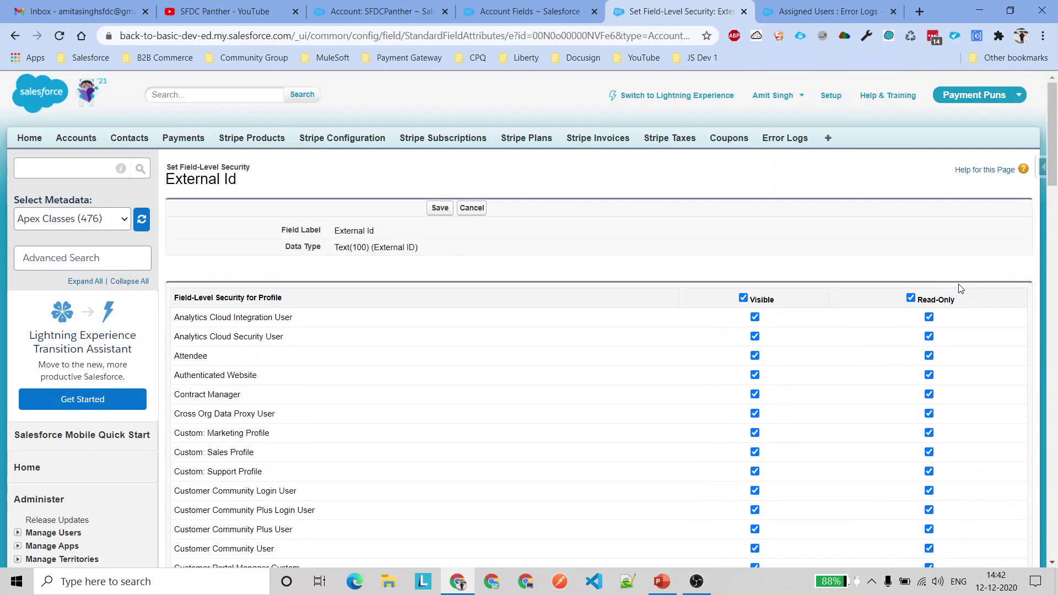
{"action": "left_click", "coordinate": [439, 209]}
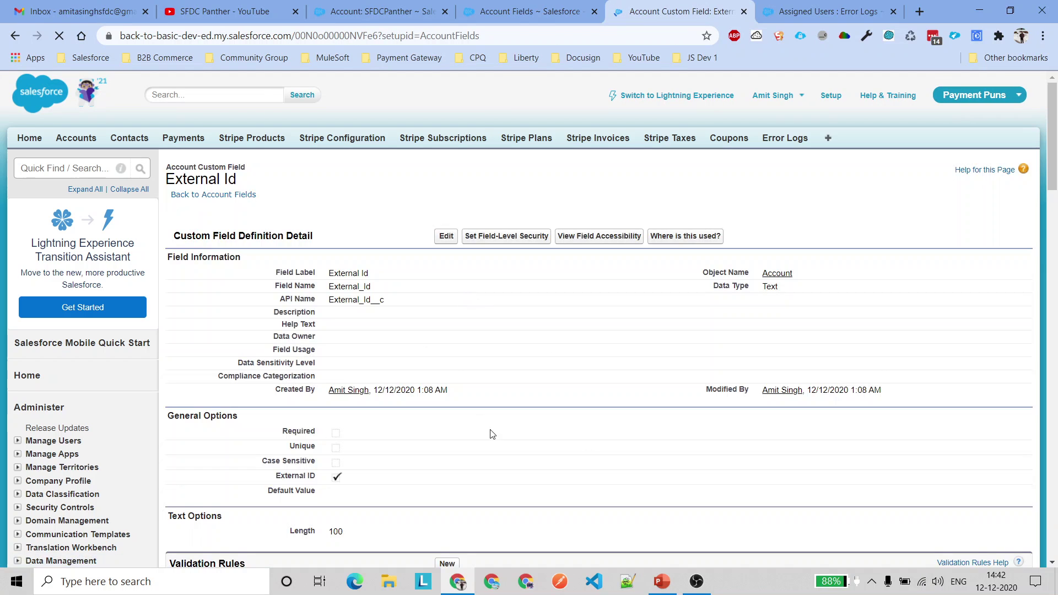
Reload the SFDCPanther account and check it for the External Id field.
{"action": "left_click", "coordinate": [347, 11]}
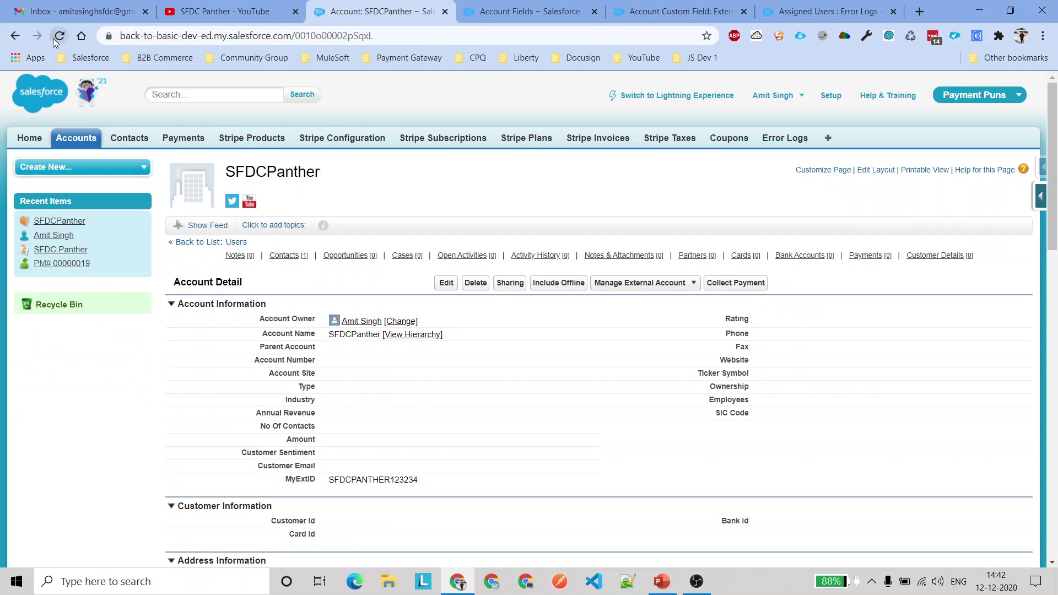
{"action": "left_click", "coordinate": [58, 36]}
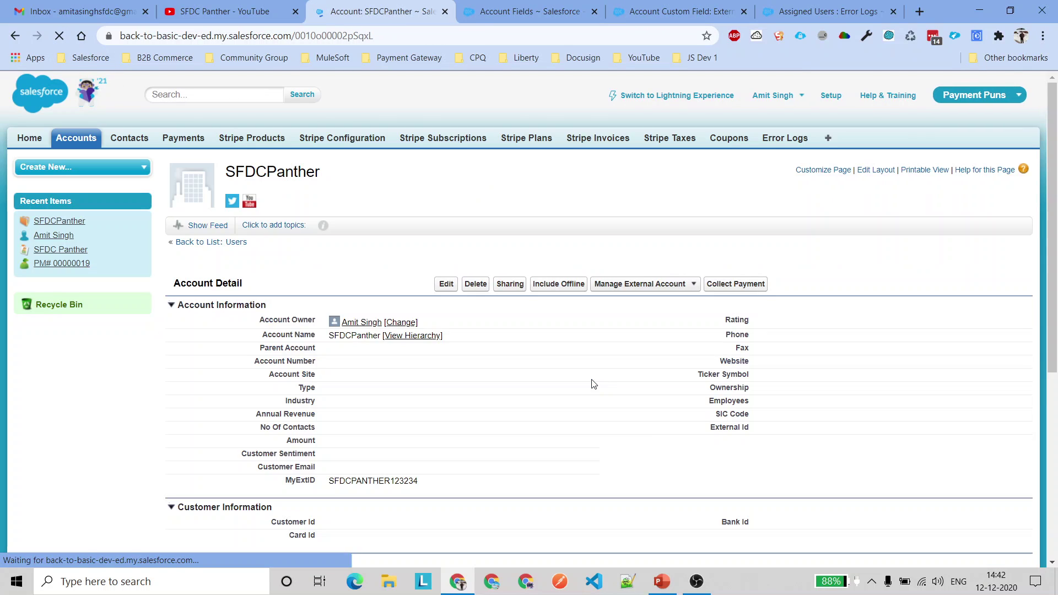
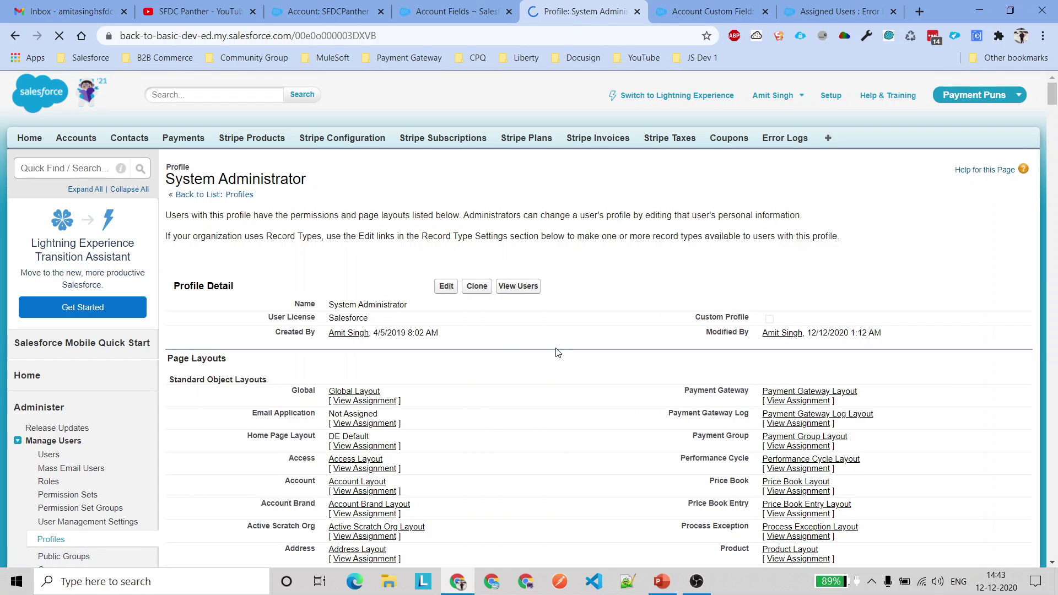
Search the System Administrator profile for "Edit Re" and examine the Edit Read Only Fields permission.
{"action": "key", "text": "ctrl+f"}
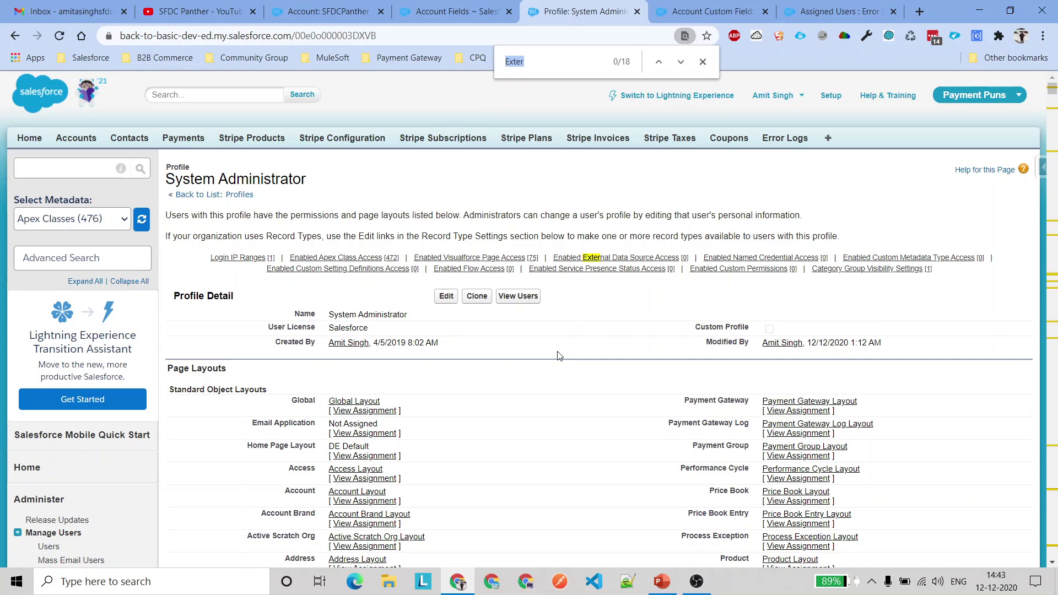
{"action": "type", "text": "Edit"}
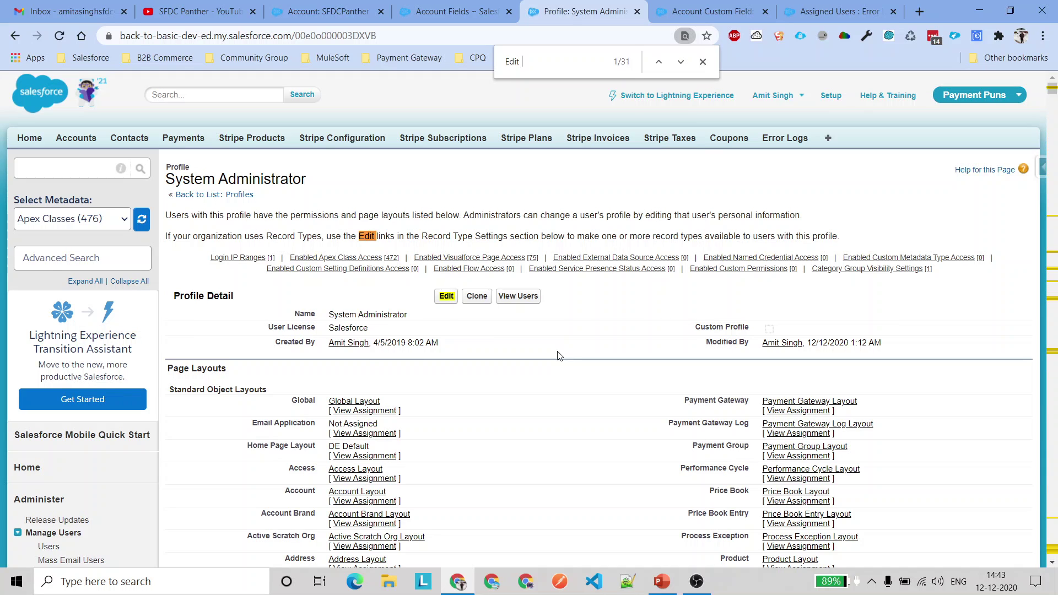
{"action": "type", "text": " Re"}
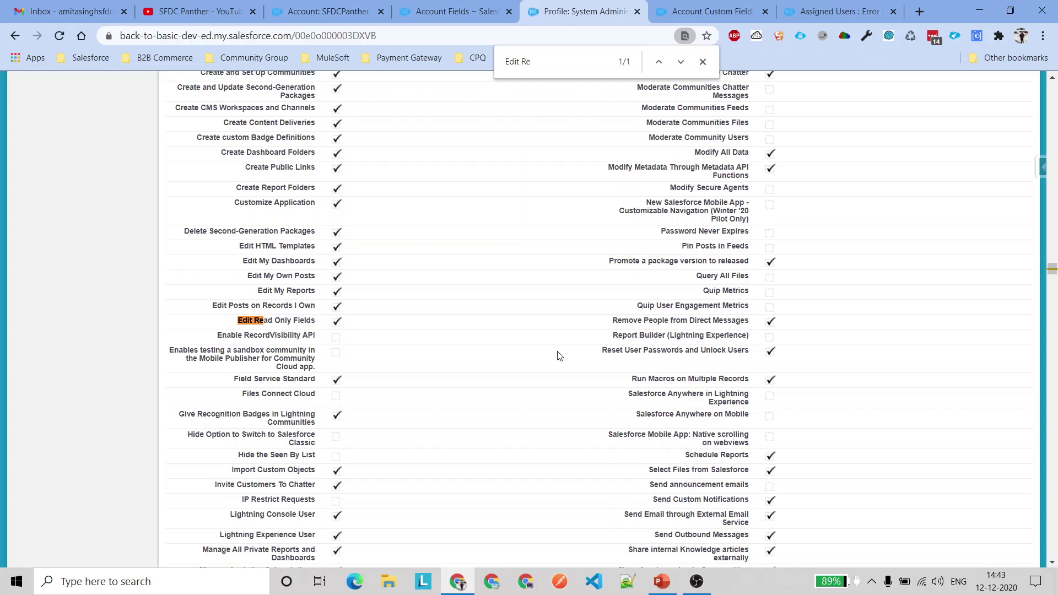
{"action": "triple_click", "coordinate": [261, 321]}
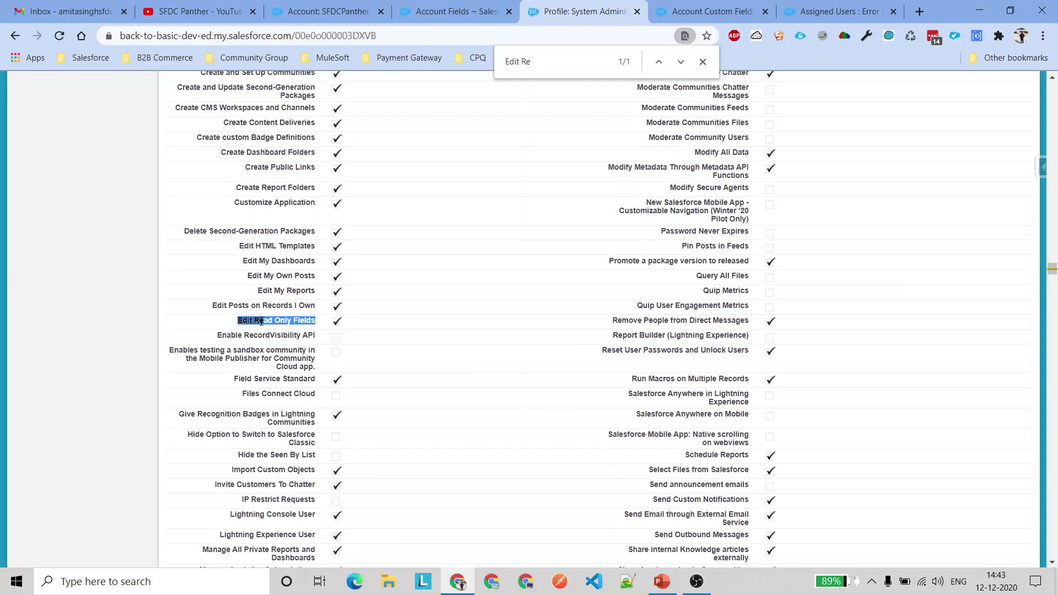
{"action": "left_click", "coordinate": [351, 328]}
{"action": "double_click", "coordinate": [336, 324]}
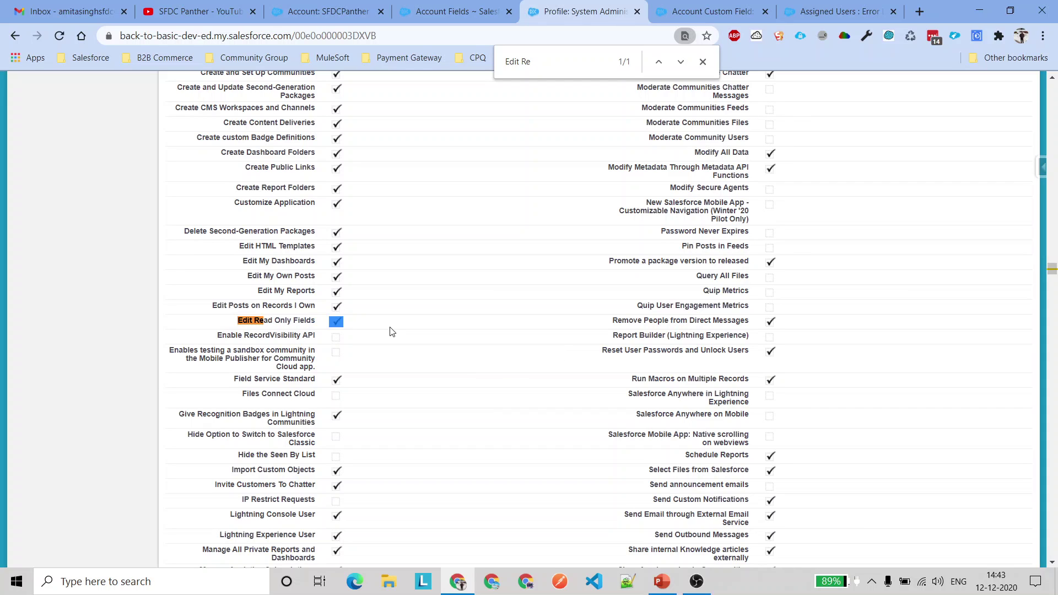
{"action": "triple_click", "coordinate": [296, 324]}
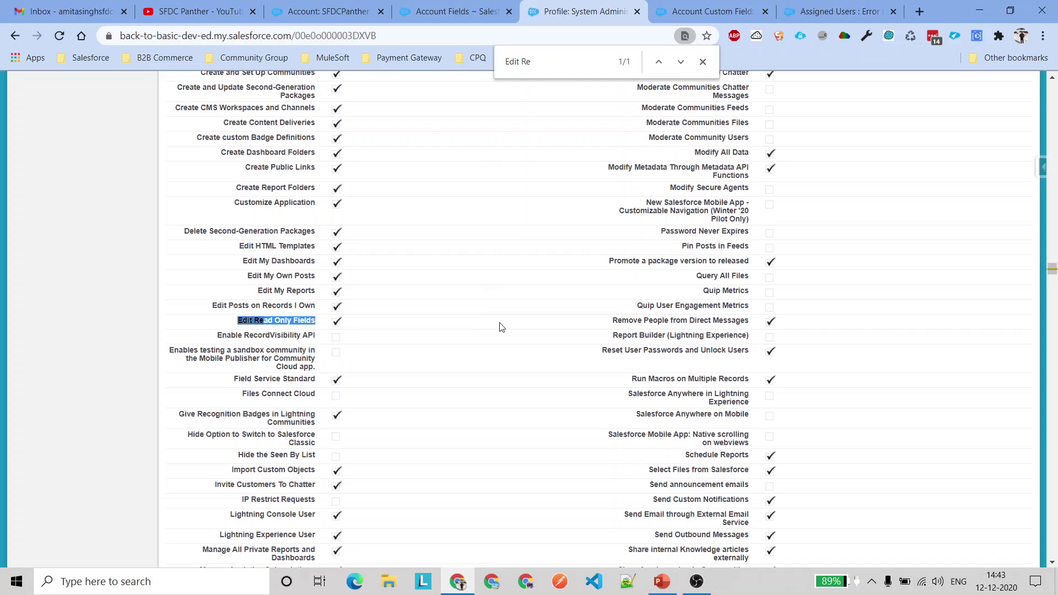
{"action": "left_click", "coordinate": [389, 330]}
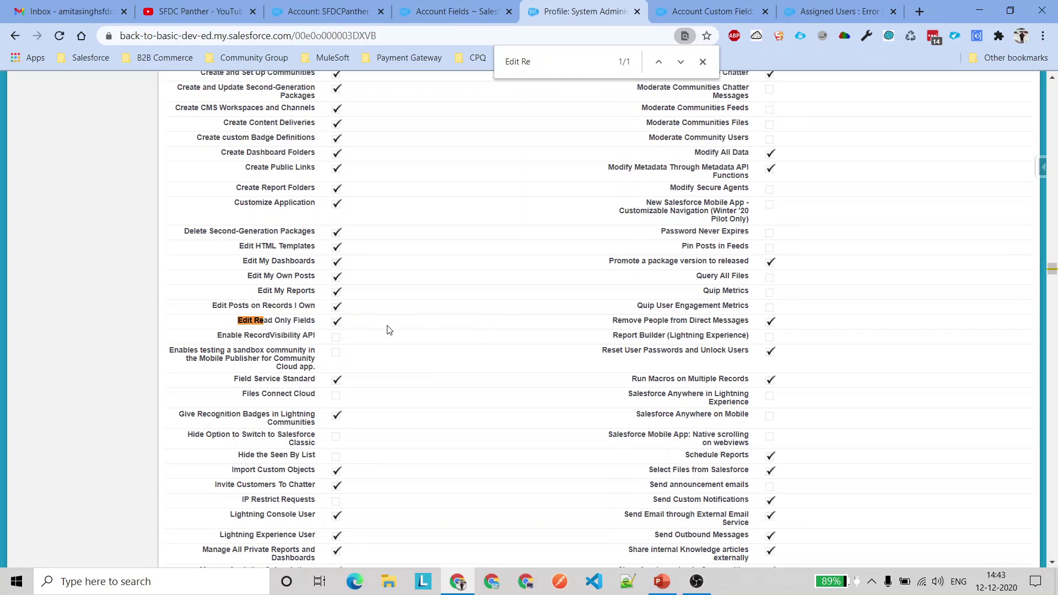
{"action": "triple_click", "coordinate": [250, 324]}
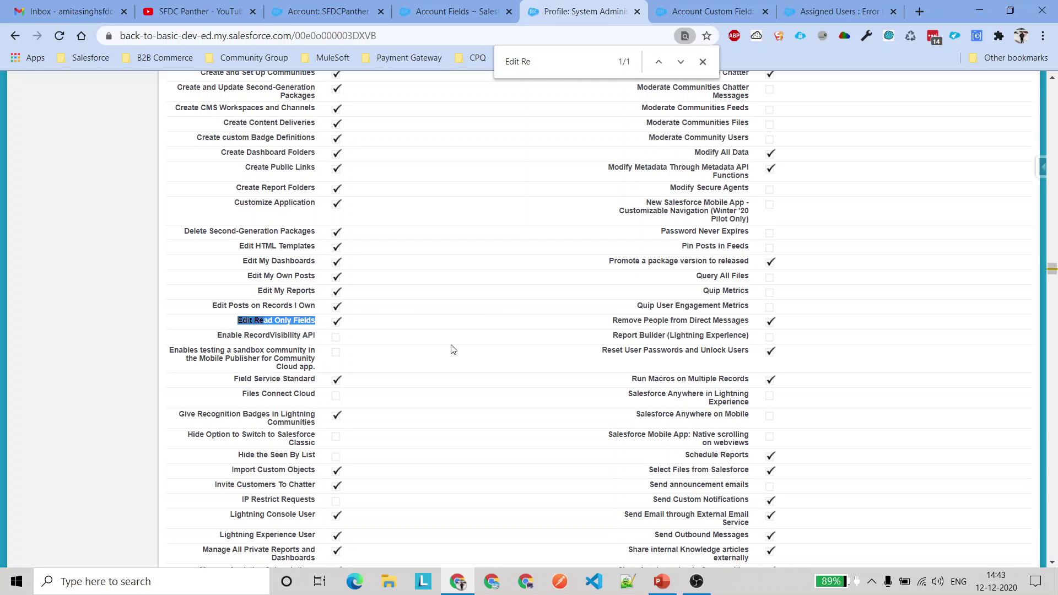
{"action": "left_click_drag", "start_coordinate": [1051, 268], "coordinate": [1052, 88]}
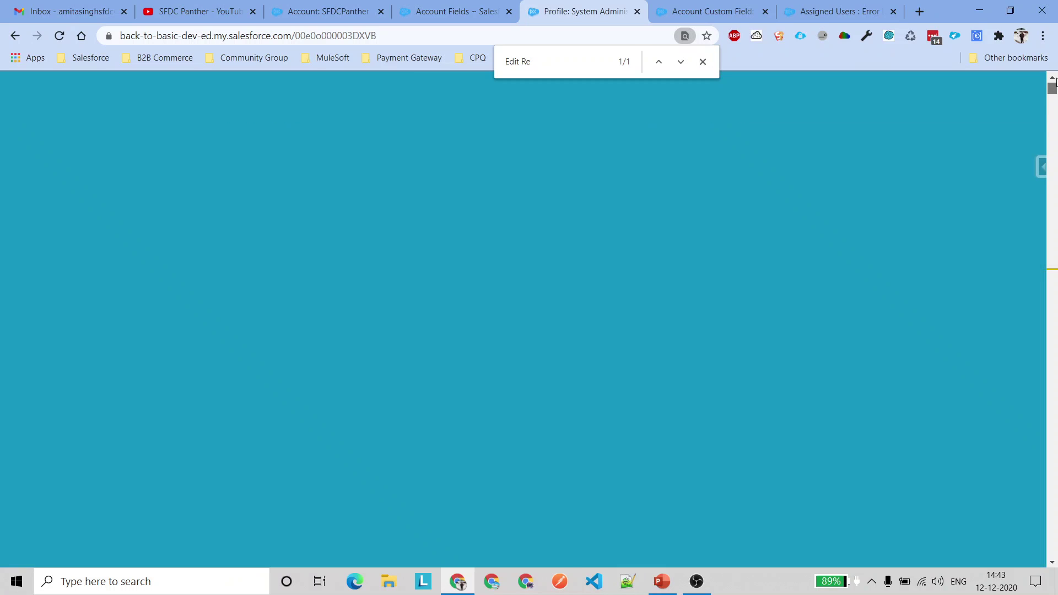
Review the External Id field definition and check whether External Id is editable on the SFDCPanther account.
{"action": "key", "text": "ctrl+Tab"}
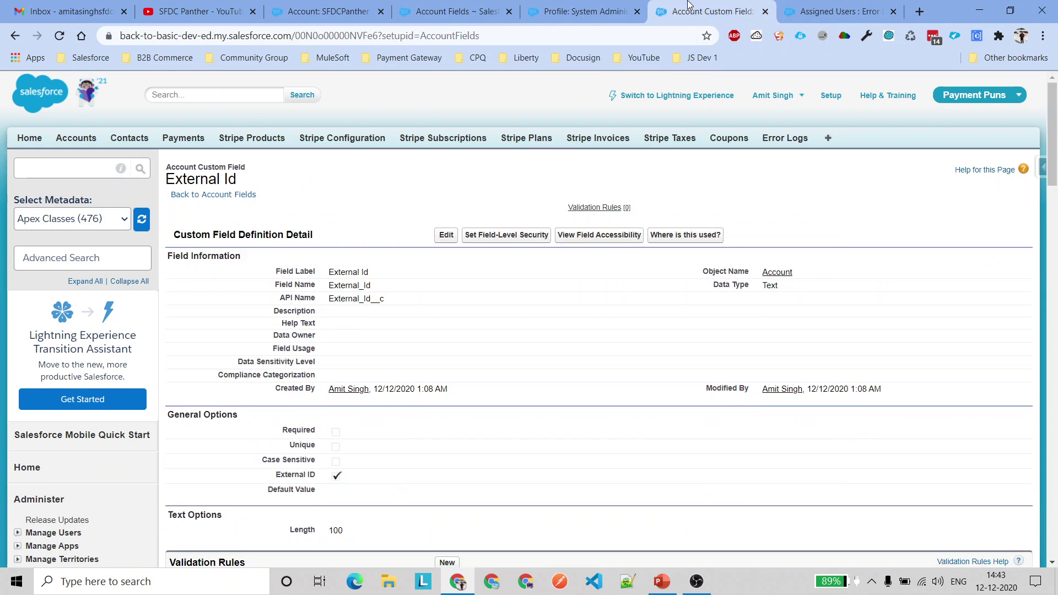
{"action": "key", "text": "ctrl+shift+Tab"}
{"action": "key", "text": "ctrl+shift+Tab"}
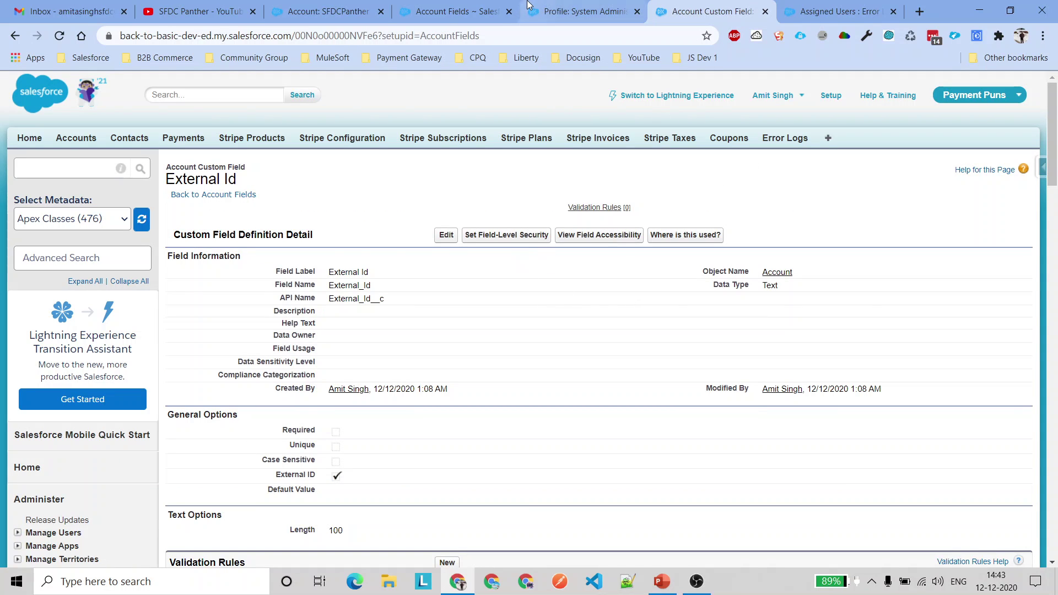
{"action": "key", "text": "ctrl+shift+Tab"}
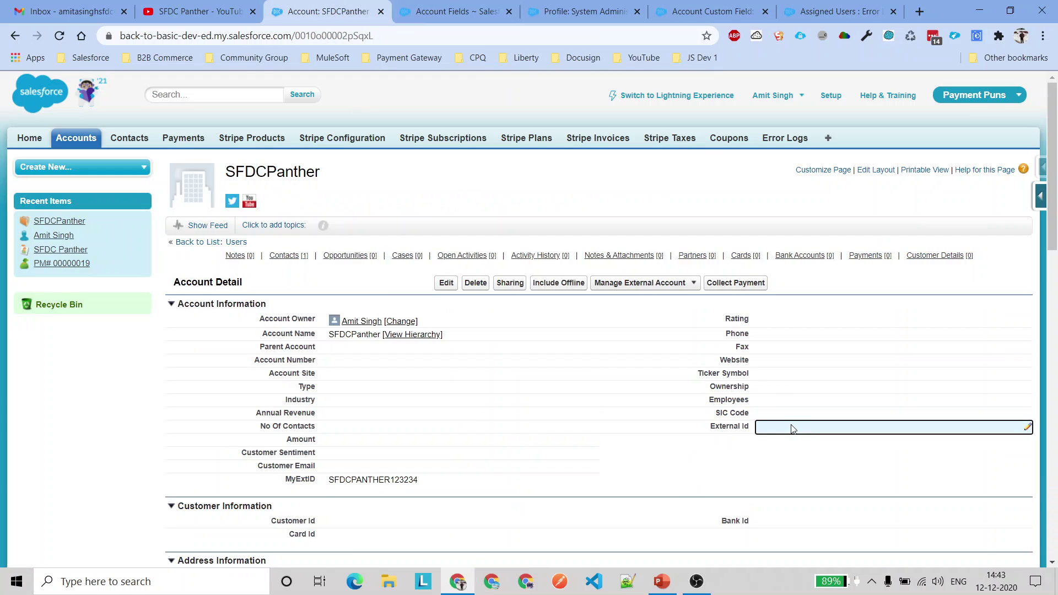
{"action": "key", "text": "ctrl+Tab"}
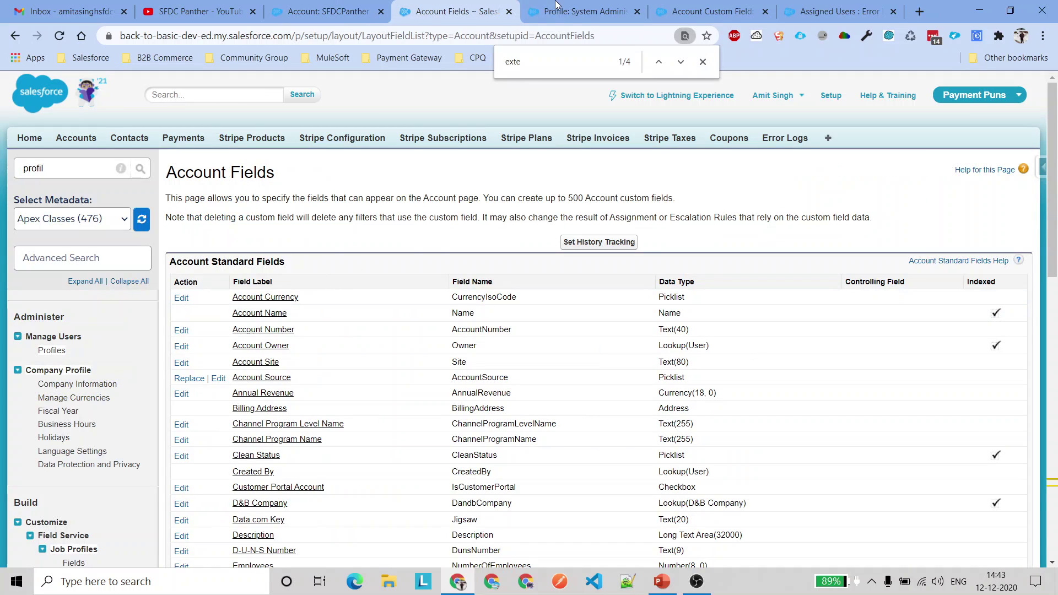
Return to the System Administrator profile and locate the Edit Read Only Fields permission again.
{"action": "left_click", "coordinate": [555, 7]}
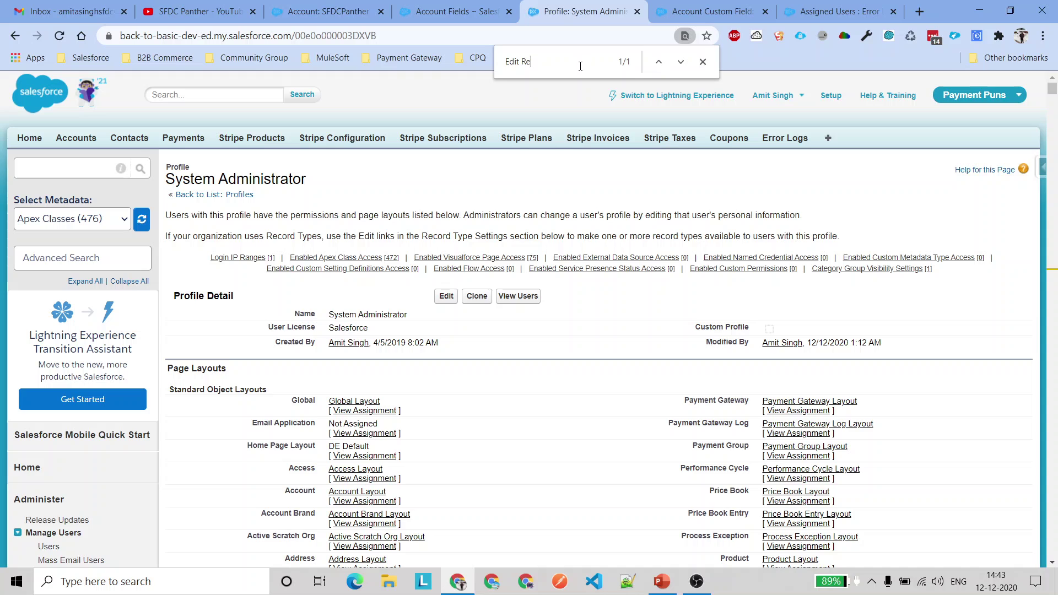
{"action": "key", "text": "Return"}
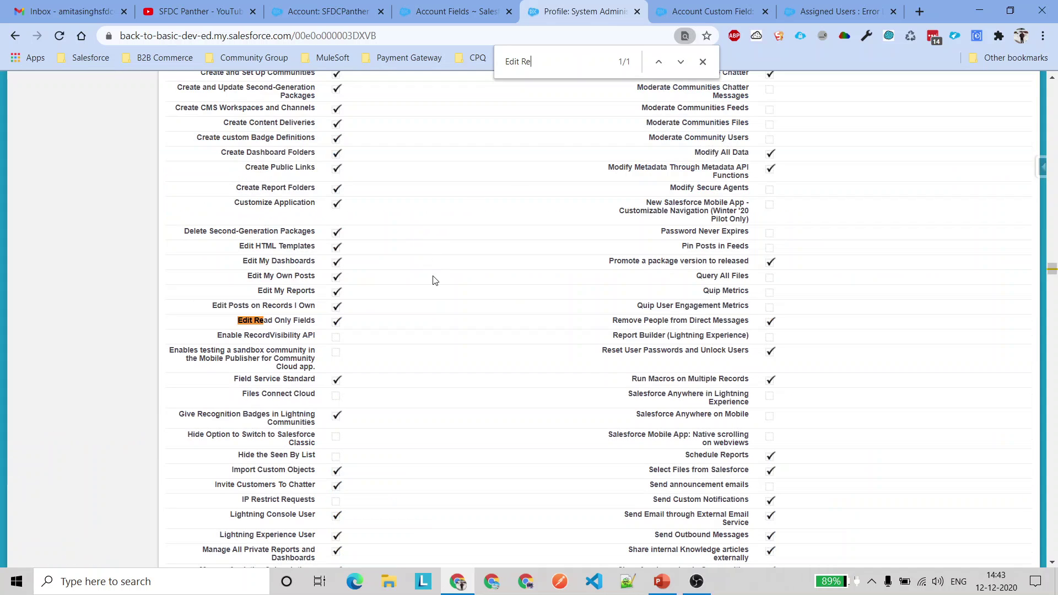
{"action": "left_click_drag", "start_coordinate": [316, 320], "coordinate": [239, 329]}
{"action": "double_click", "coordinate": [283, 321]}
{"action": "triple_click", "coordinate": [284, 321]}
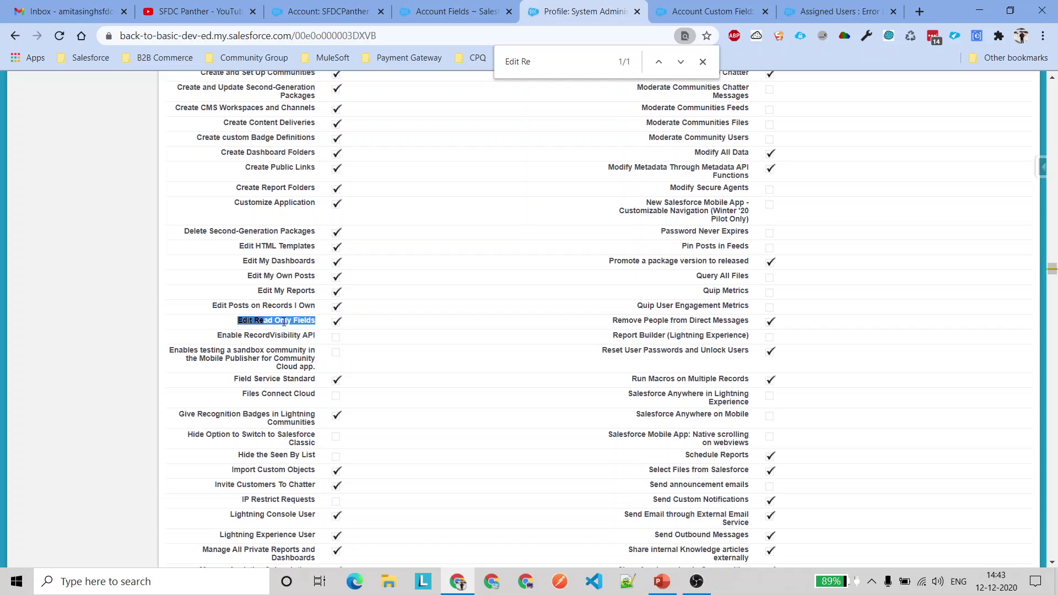
Remove the External Id field from the Account Layout's Account Information section and save the layout.
{"action": "left_click", "coordinate": [453, 11]}
{"action": "left_click", "coordinate": [325, 11]}
{"action": "key", "text": "F5"}
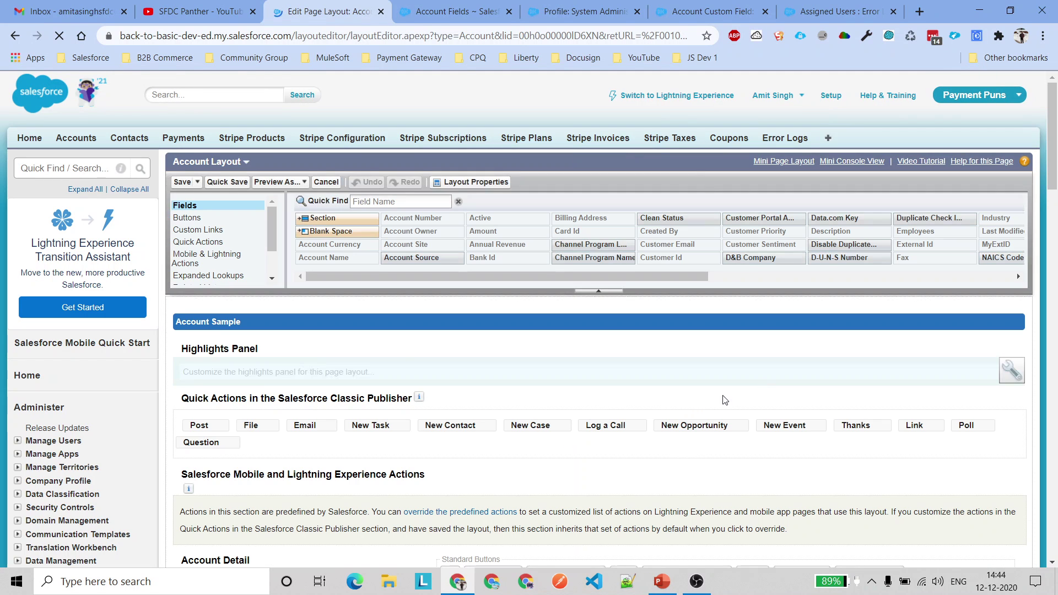
{"action": "scroll", "coordinate": [634, 446], "scroll_direction": "down", "scroll_amount": 5}
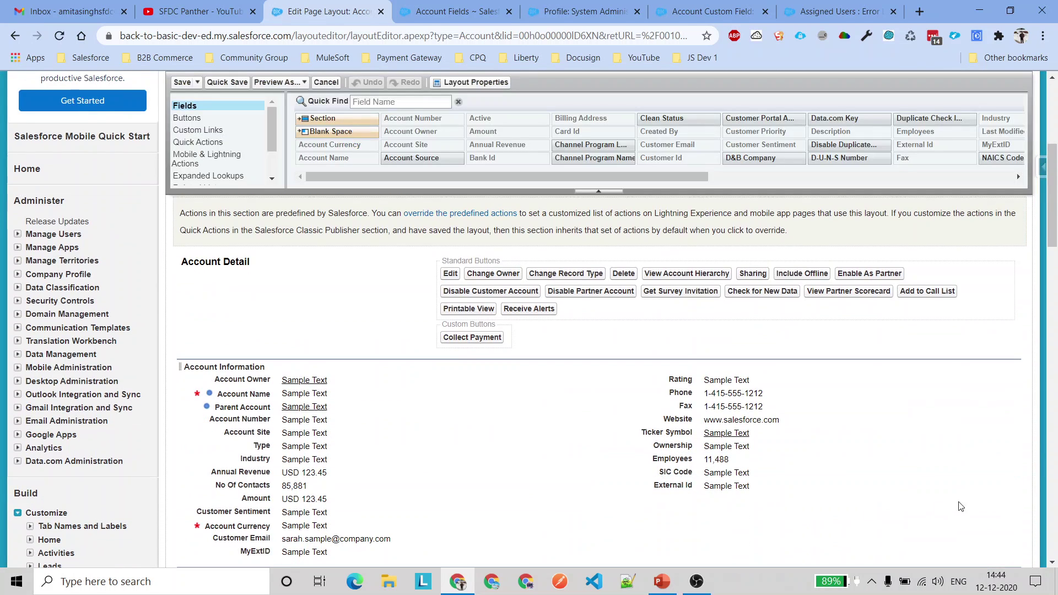
{"action": "left_click", "coordinate": [1001, 486]}
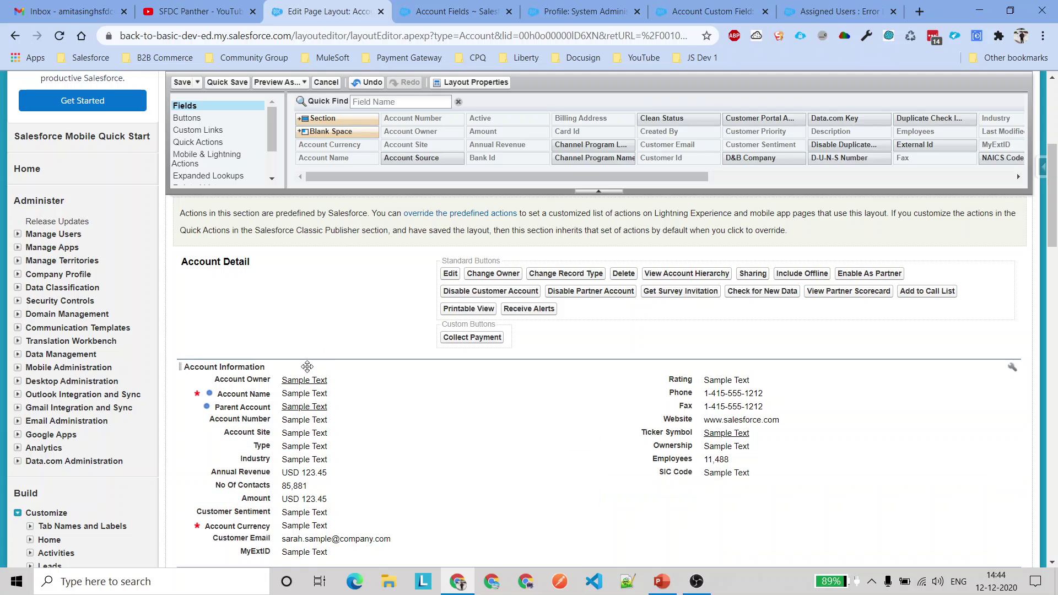
{"action": "left_click", "coordinate": [181, 82]}
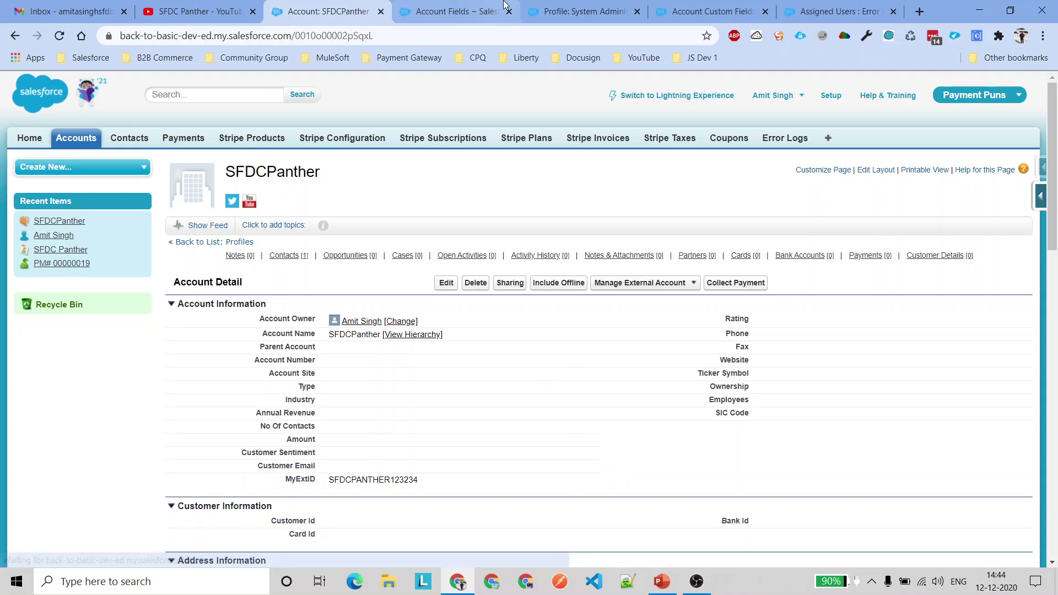
Find Visualforce Pages in Setup and start a new page with ExternalId as its label and name.
{"action": "left_click", "coordinate": [471, 9]}
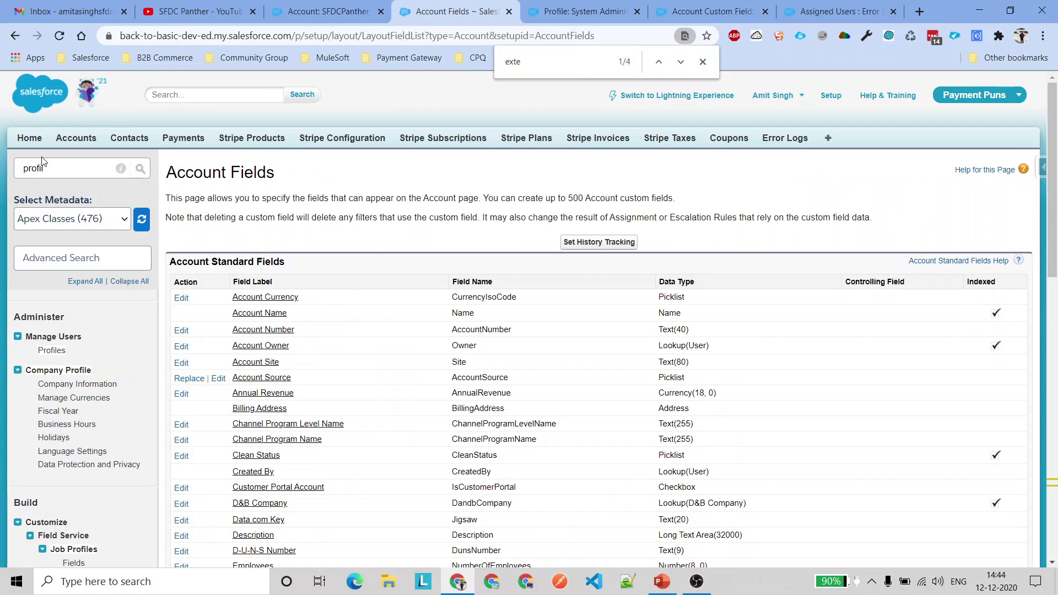
{"action": "double_click", "coordinate": [52, 171]}
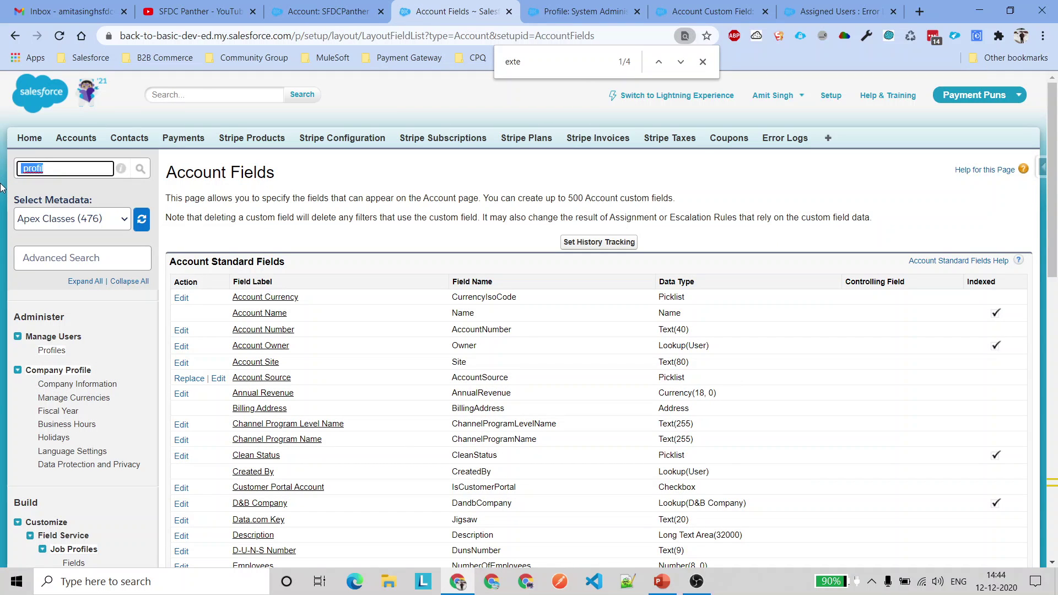
{"action": "type", "text": "pages"}
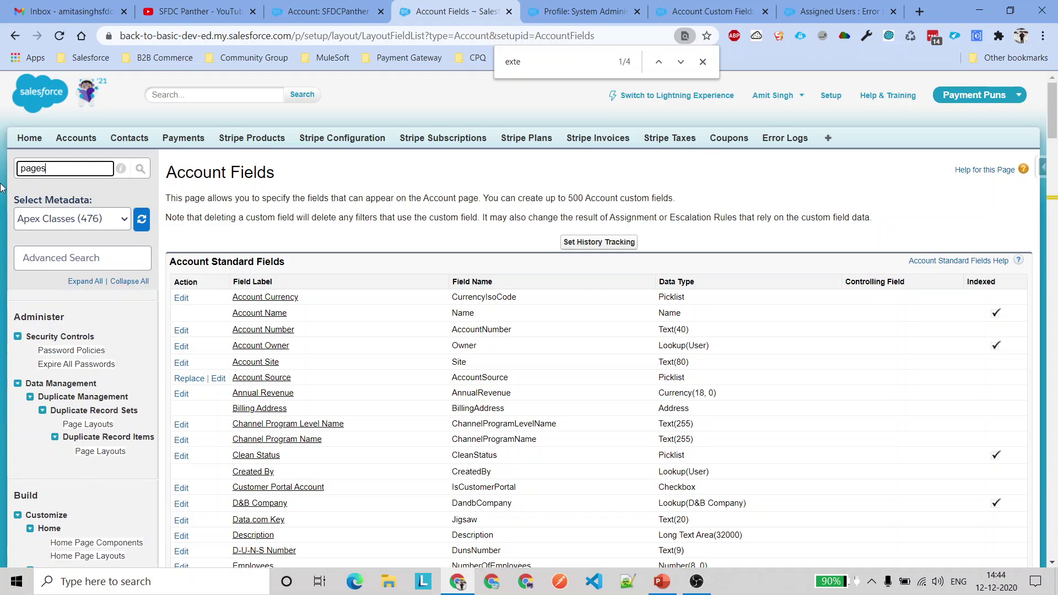
{"action": "left_click", "coordinate": [66, 412]}
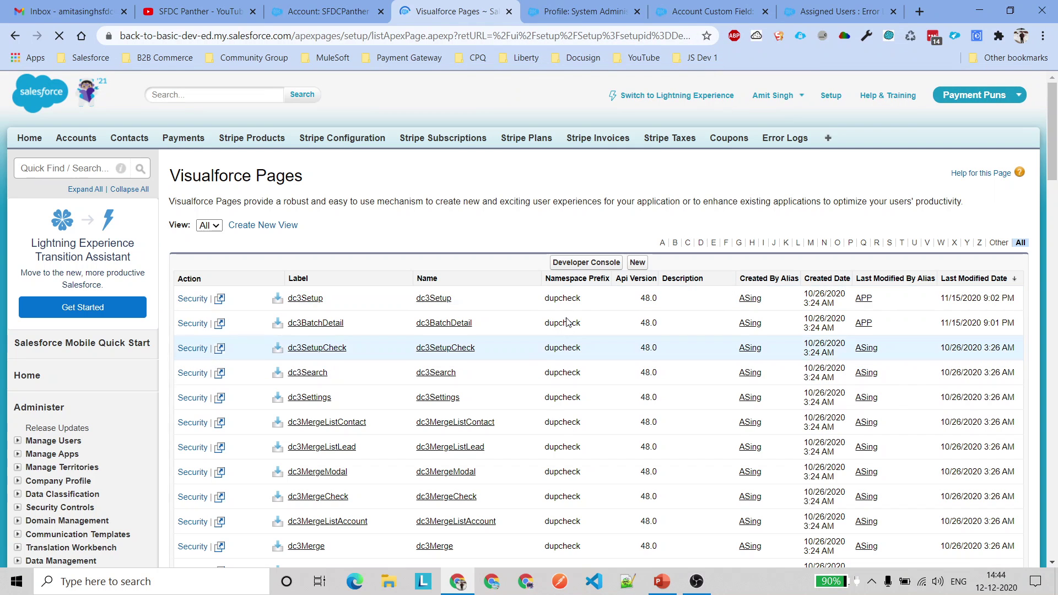
{"action": "left_click", "coordinate": [637, 263]}
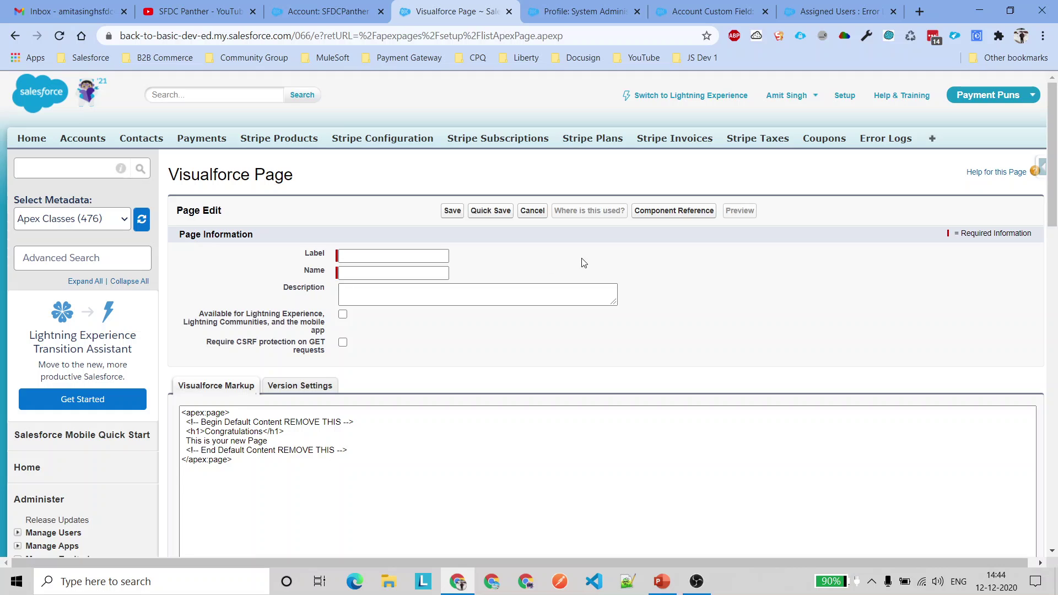
{"action": "left_click", "coordinate": [371, 257]}
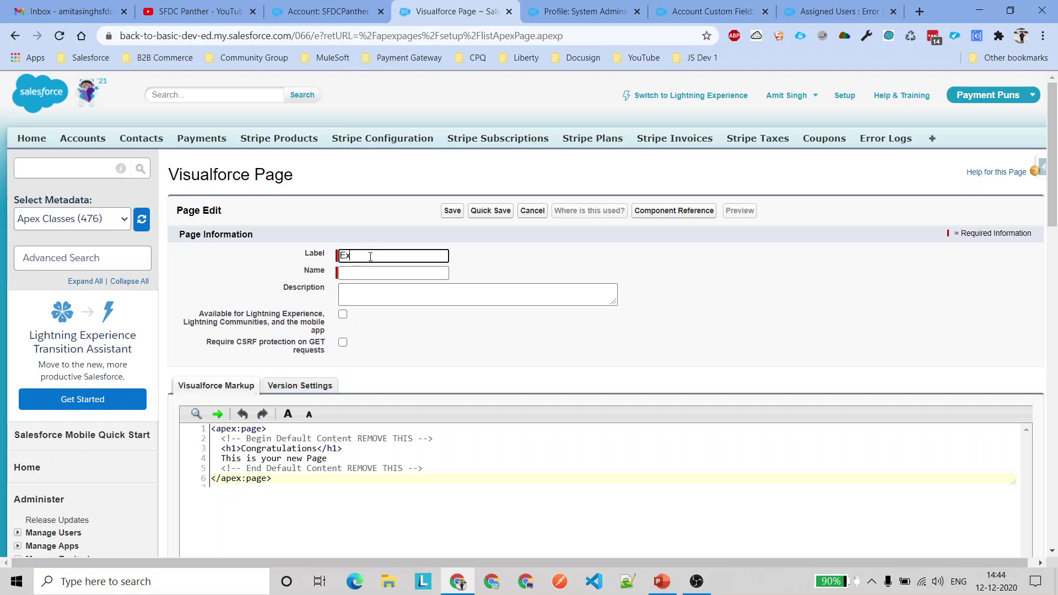
{"action": "type", "text": "ExternalId"}
{"action": "key", "text": "Tab"}
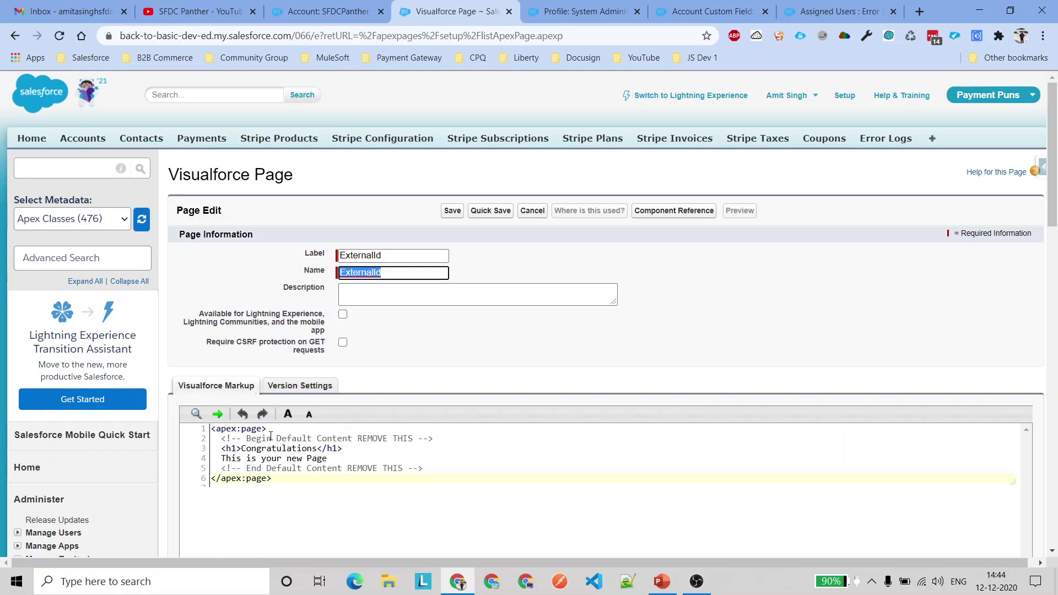
Enlarge the markup editor's text and add the attribute standardController="Account" to the opening apex:page tag.
{"action": "left_click", "coordinate": [268, 430]}
{"action": "left_click", "coordinate": [288, 415]}
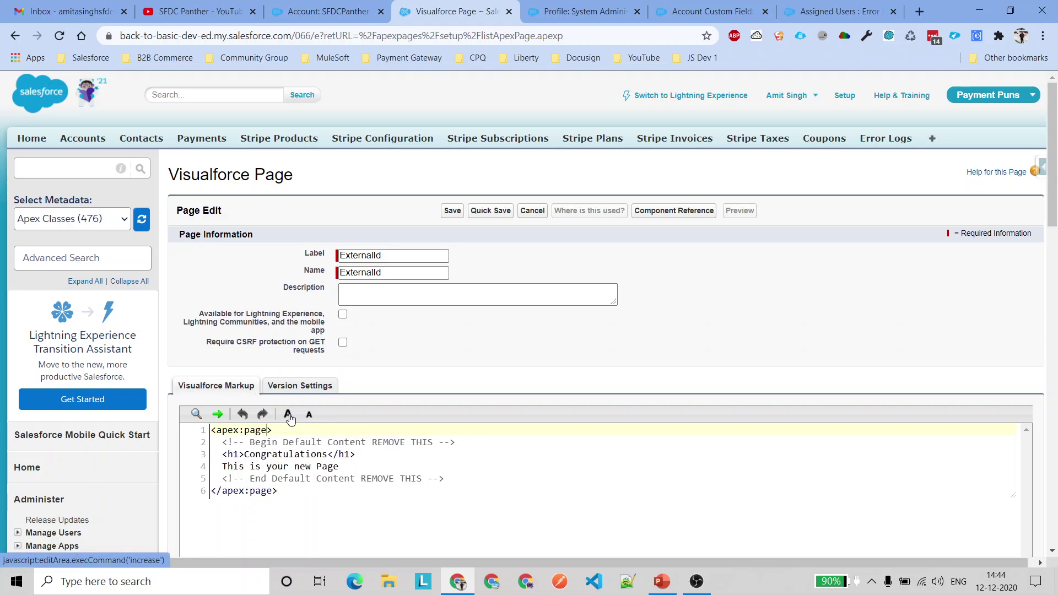
{"action": "left_click", "coordinate": [289, 415]}
{"action": "scroll", "coordinate": [268, 334], "scroll_direction": "down", "scroll_amount": 2}
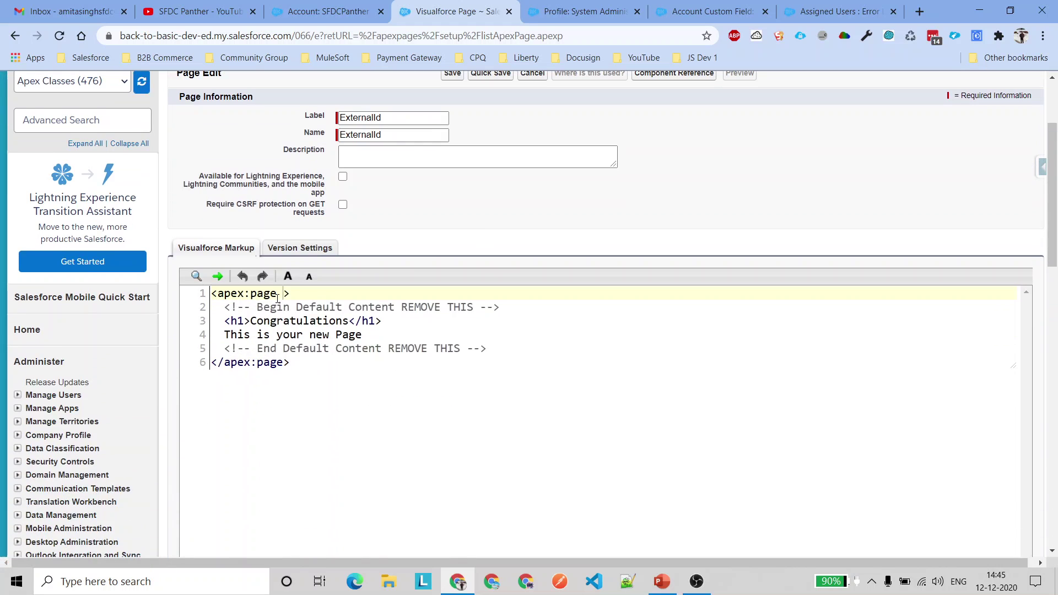
{"action": "key", "text": "ctrl+space"}
{"action": "type", "text": "st"}
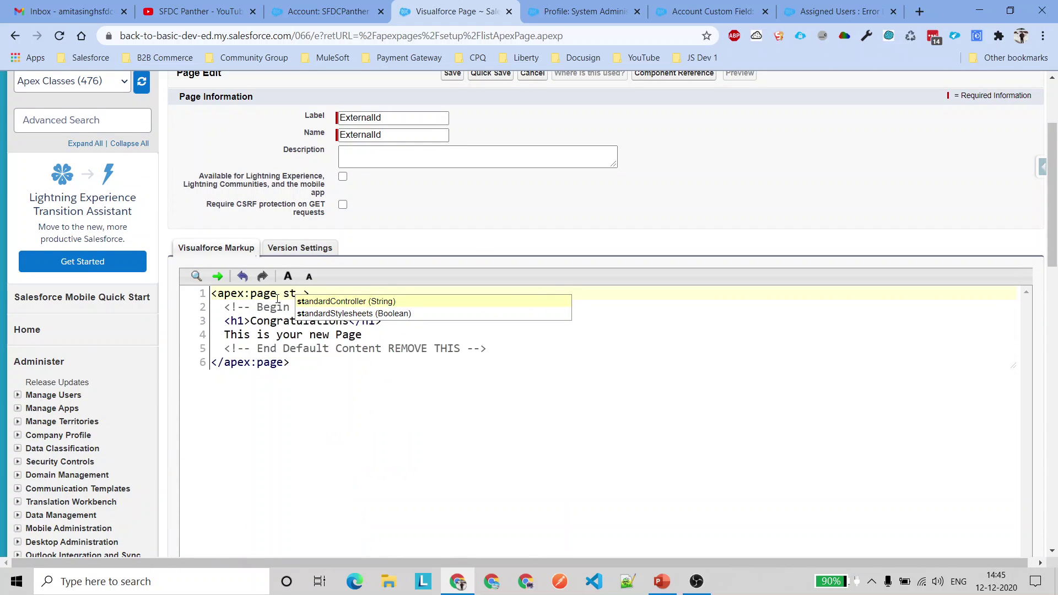
{"action": "key", "text": "Return"}
{"action": "type", "text": "Acco"}
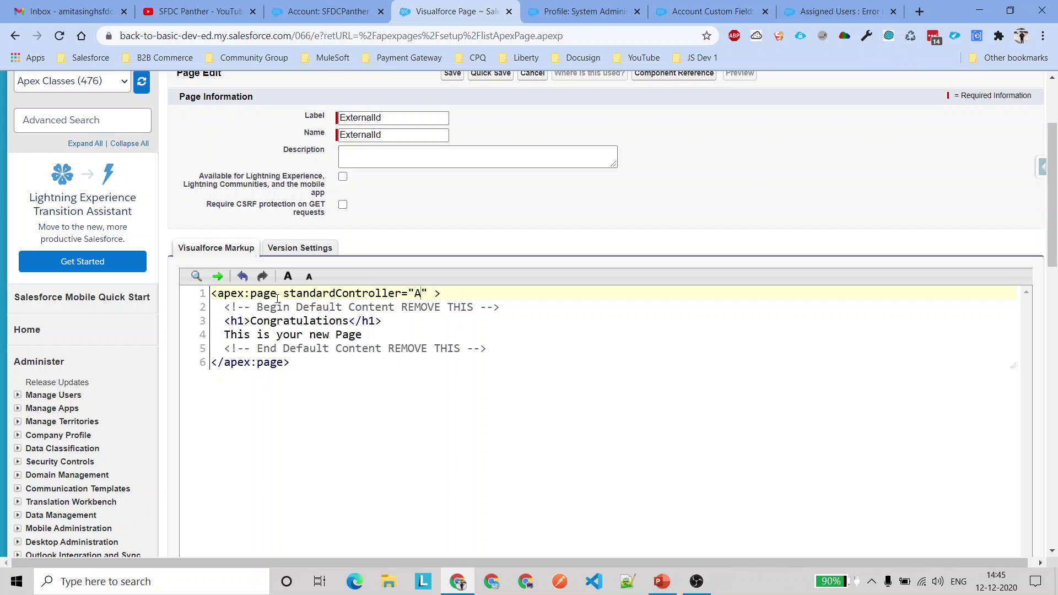
{"action": "type", "text": "unt"}
{"action": "left_click_drag", "start_coordinate": [414, 293], "coordinate": [461, 300]}
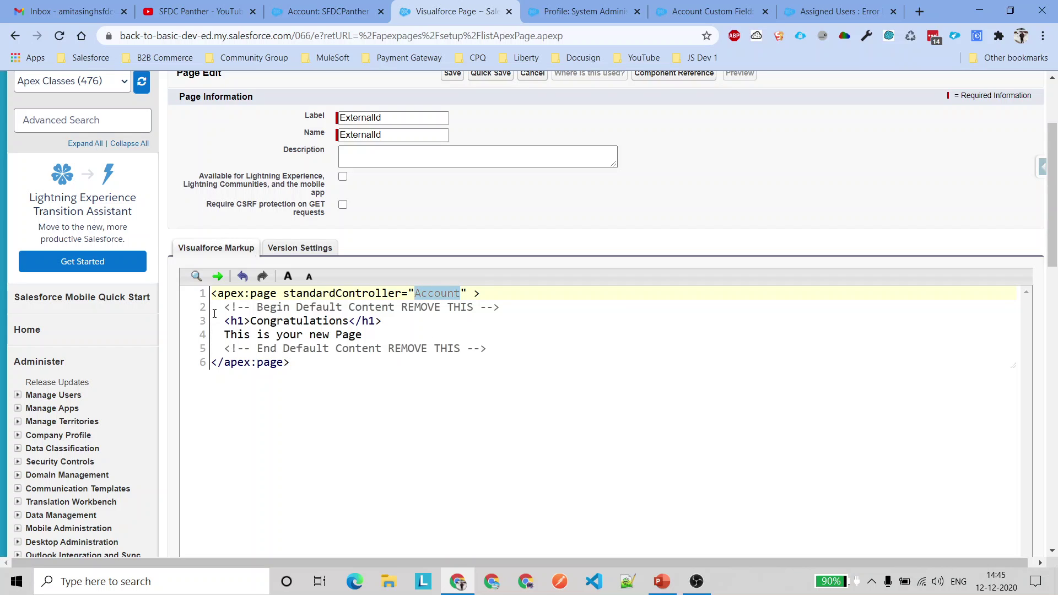
Replace the default content inside the apex:page tag with an empty apex:form element.
{"action": "left_click_drag", "start_coordinate": [214, 314], "coordinate": [534, 345]}
{"action": "key", "text": "BackSpace"}
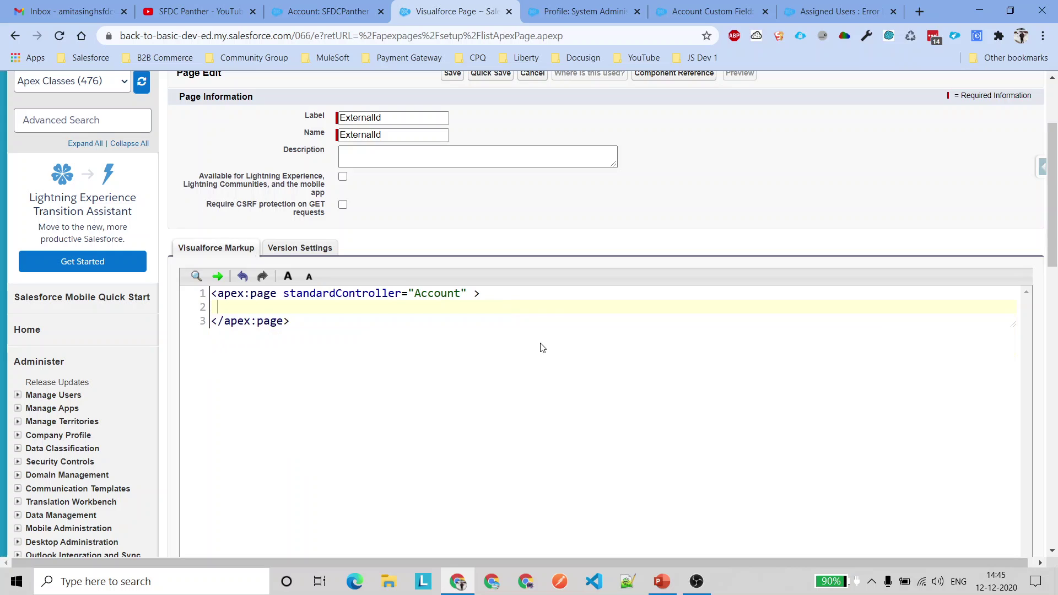
{"action": "type", "text": "<apex:"}
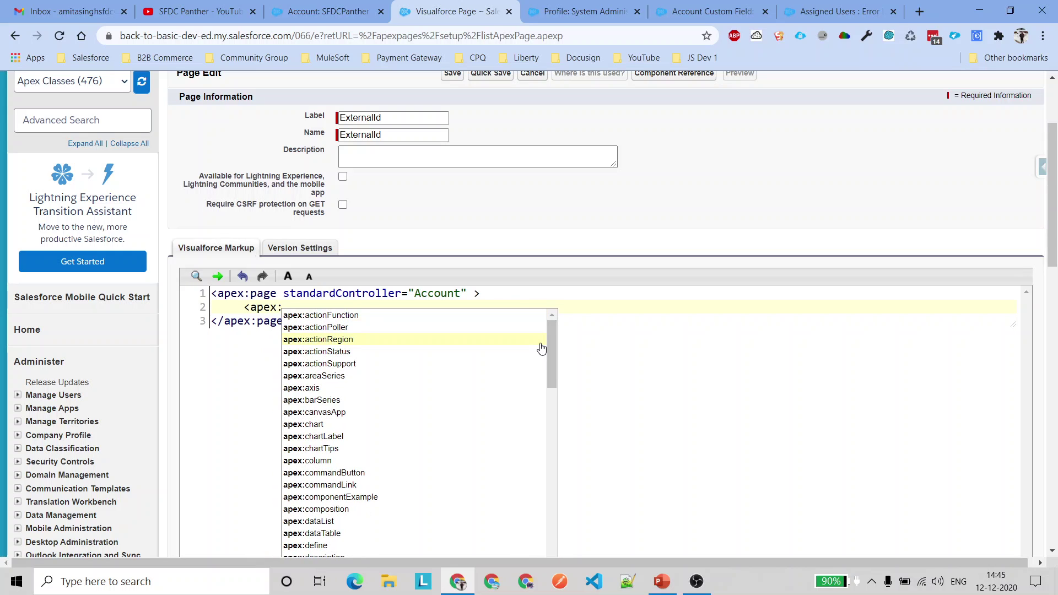
{"action": "type", "text": "fo"}
{"action": "key", "text": "Return"}
{"action": "key", "text": "Return"}
{"action": "key", "text": "Return"}
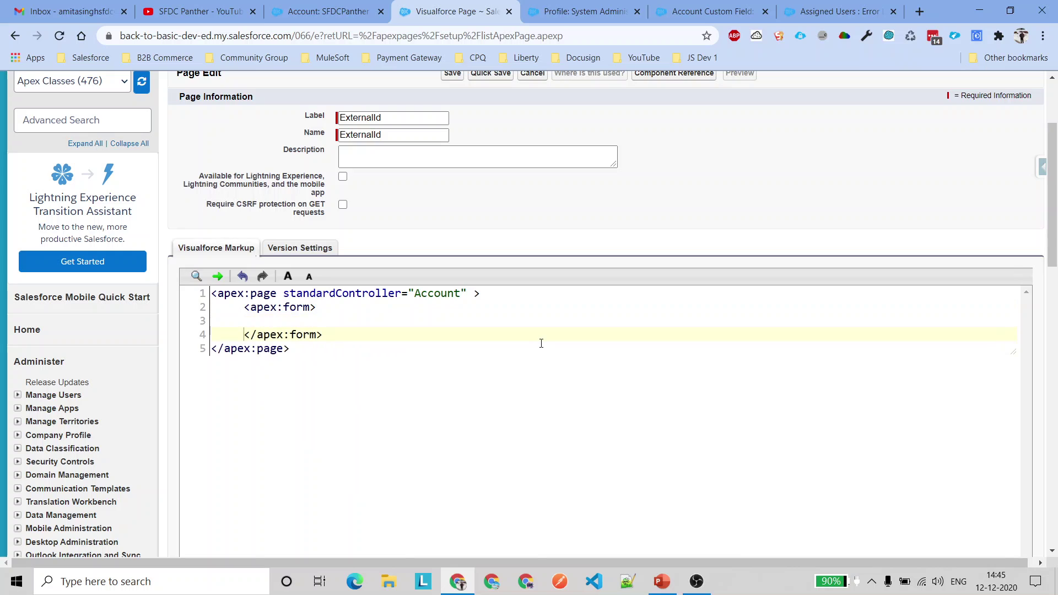
Insert an apex:outputField tag inside the form.
{"action": "type", "text": "<apex:"}
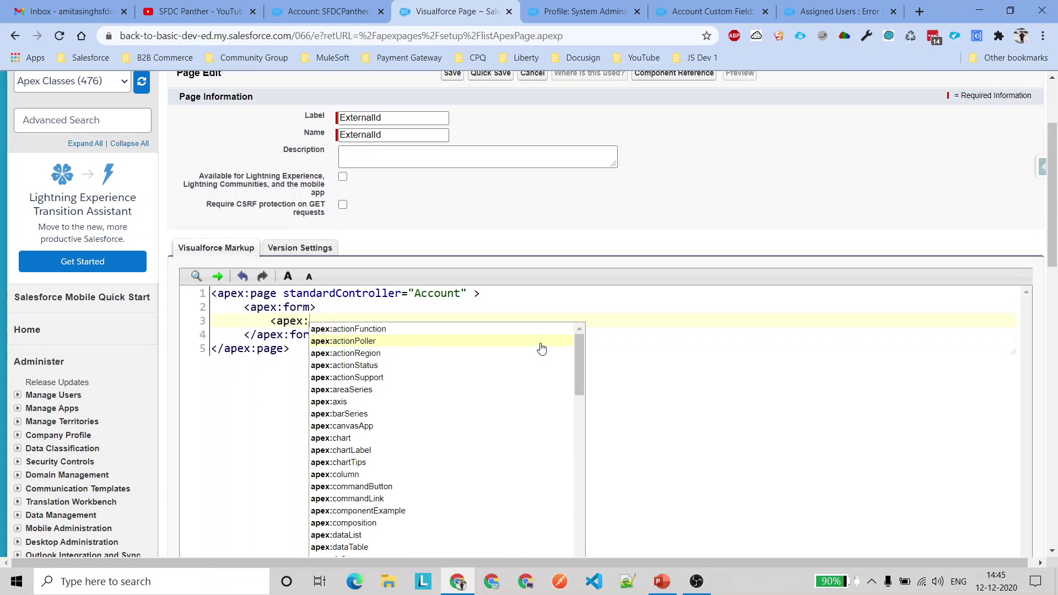
{"action": "type", "text": "out"}
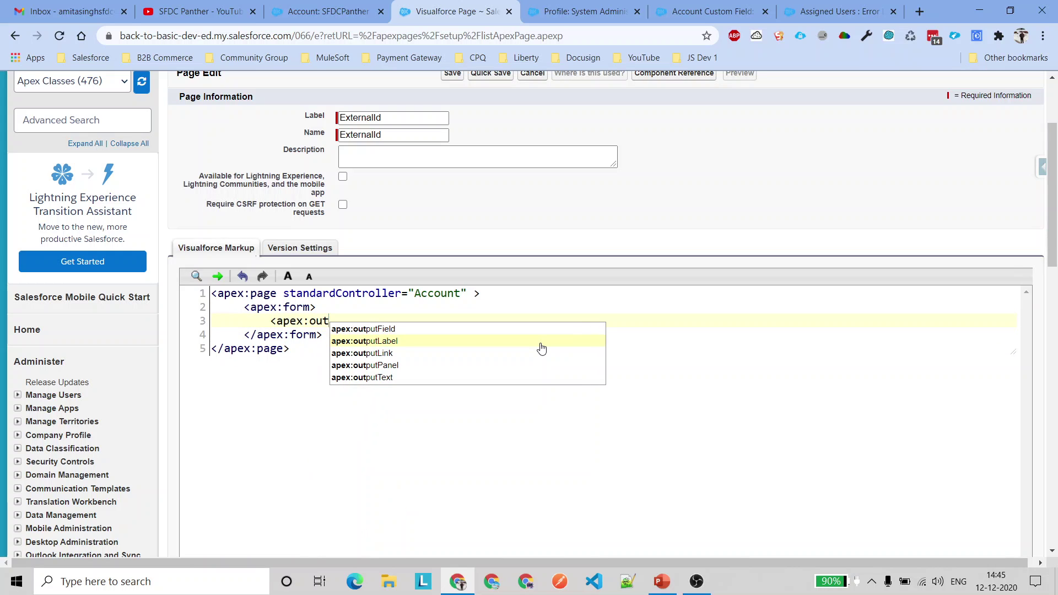
{"action": "key", "text": "Return"}
{"action": "key", "text": "Escape"}
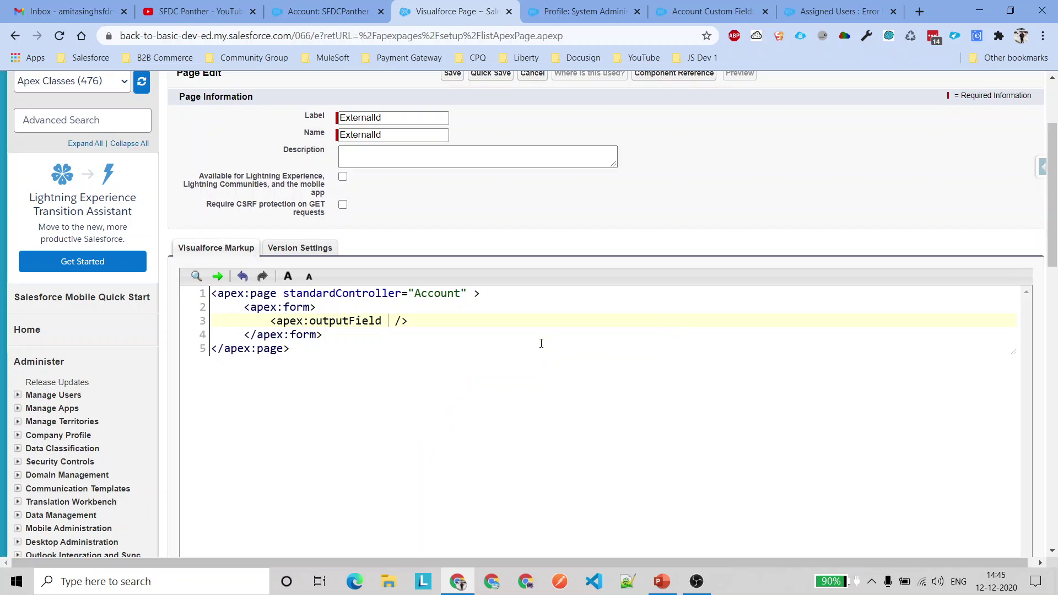
Give the outputField the attribute value="{!Account.External_Id__c}" and save the Visualforce page.
{"action": "type", "text": "va"}
{"action": "key", "text": "Return"}
{"action": "type", "text": "{}"}
{"action": "key", "text": "Left"}
{"action": "type", "text": "!Acco"}
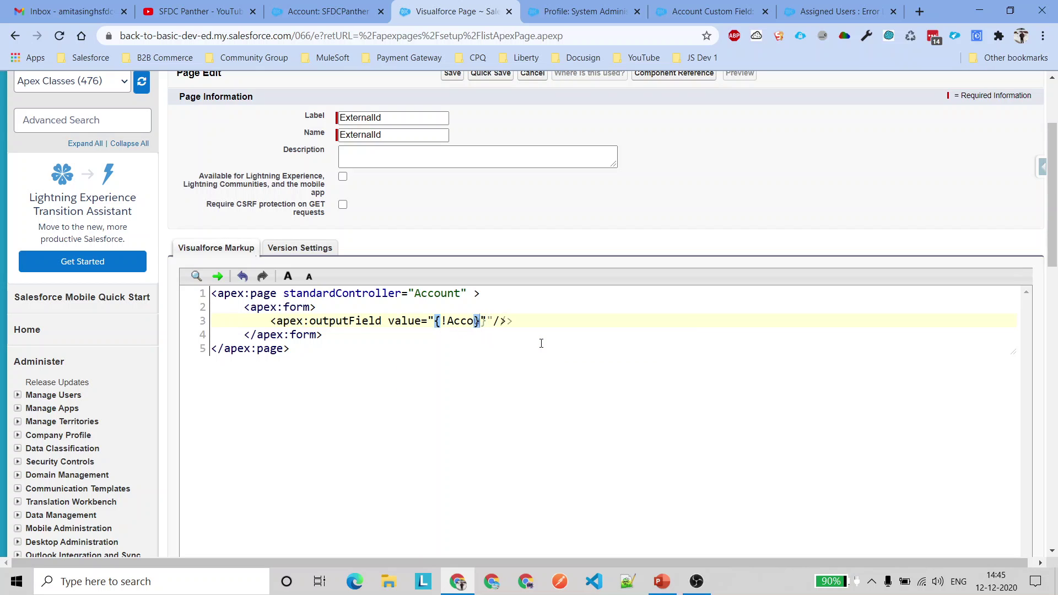
{"action": "type", "text": "unt.Externl"}
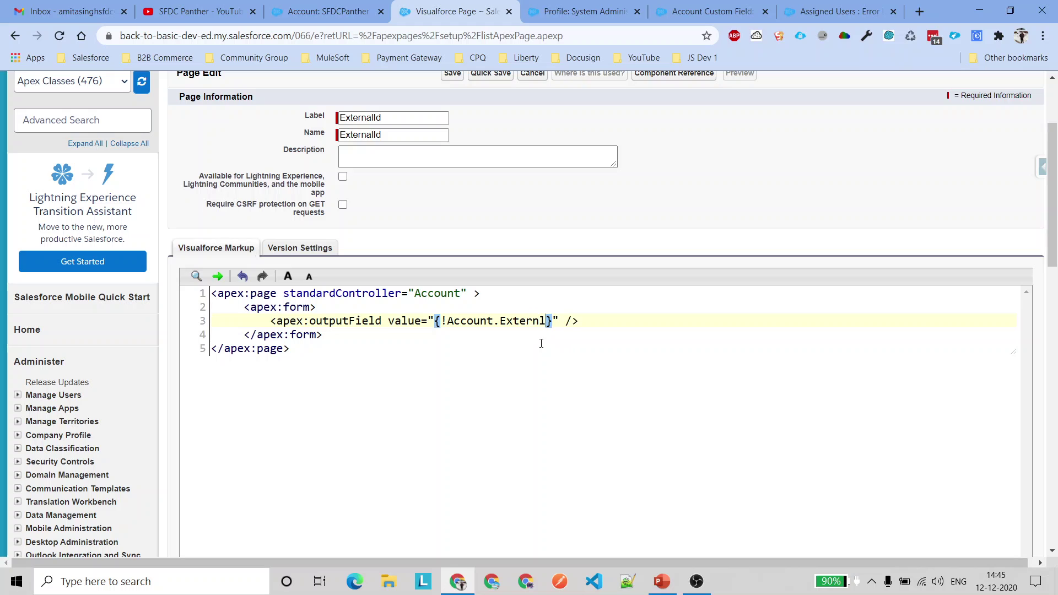
{"action": "key", "text": "BackSpace"}
{"action": "type", "text": "al_Id__c"}
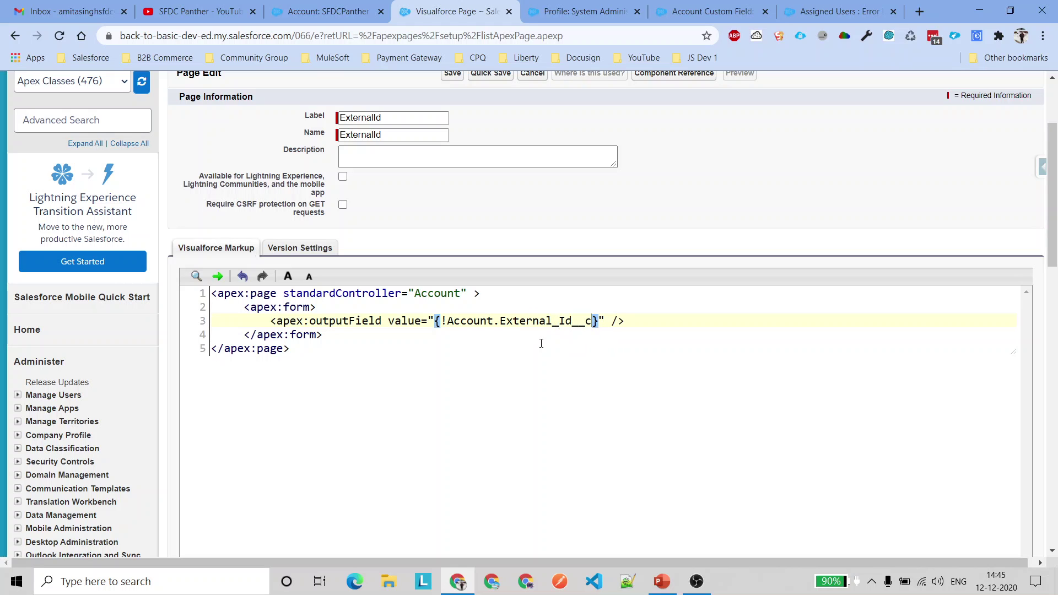
{"action": "scroll", "coordinate": [512, 286], "scroll_direction": "up", "scroll_amount": 3}
{"action": "left_click", "coordinate": [476, 213]}
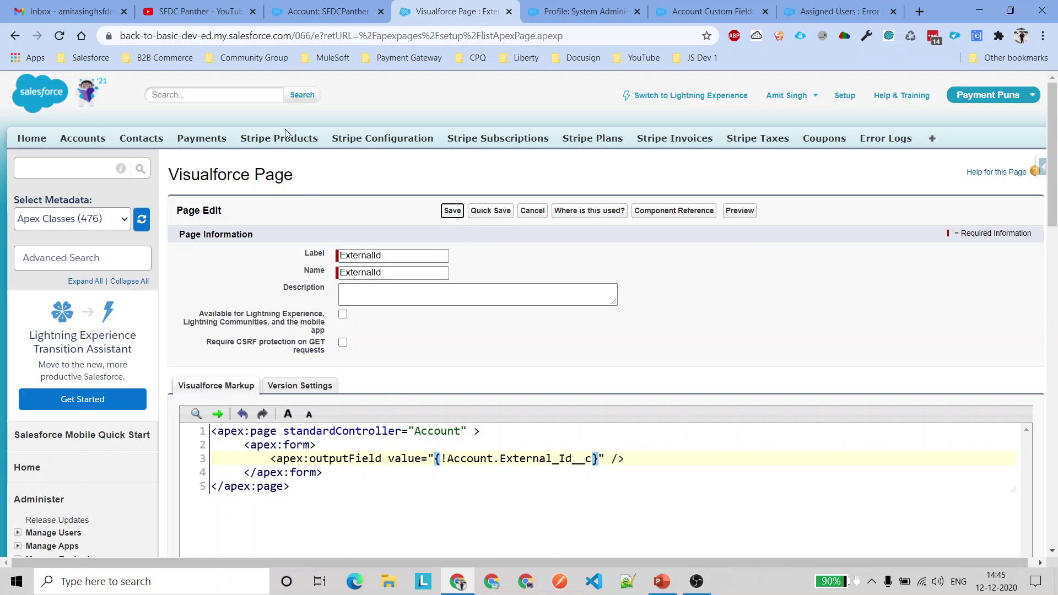
Edit the page layout of the SFDCPanther account and place the ExternalId Visualforce page below SIC Code in the Account Information section.
{"action": "left_click", "coordinate": [325, 11]}
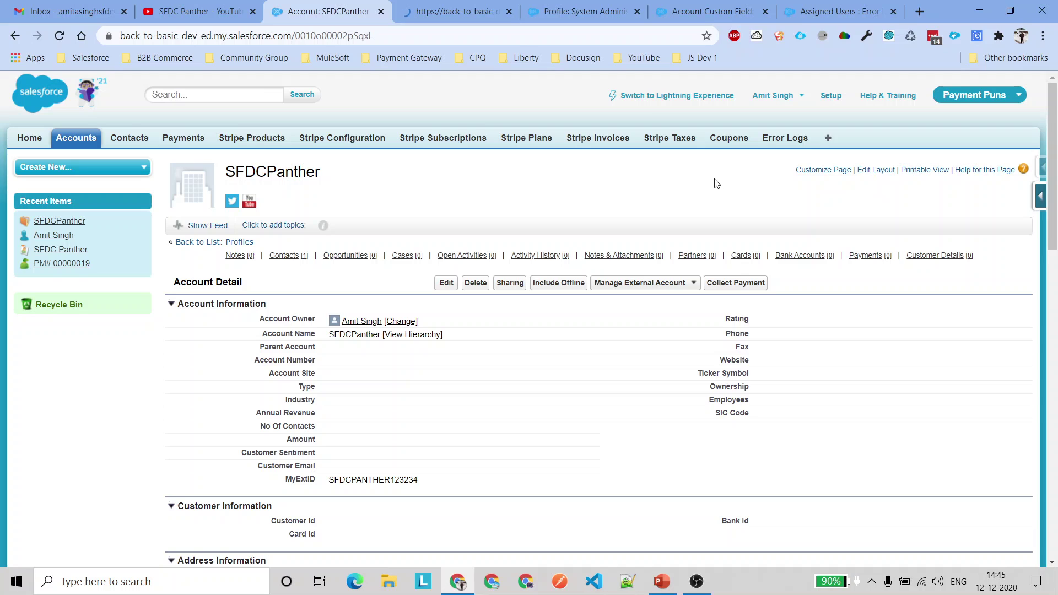
{"action": "left_click", "coordinate": [875, 170]}
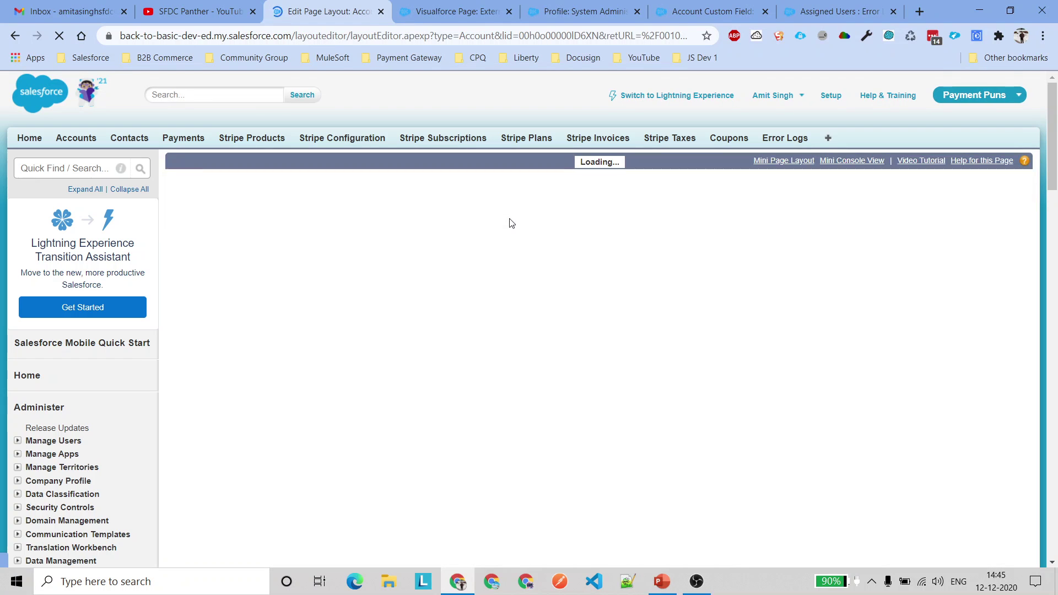
{"action": "scroll", "coordinate": [506, 276], "scroll_direction": "down", "scroll_amount": 9}
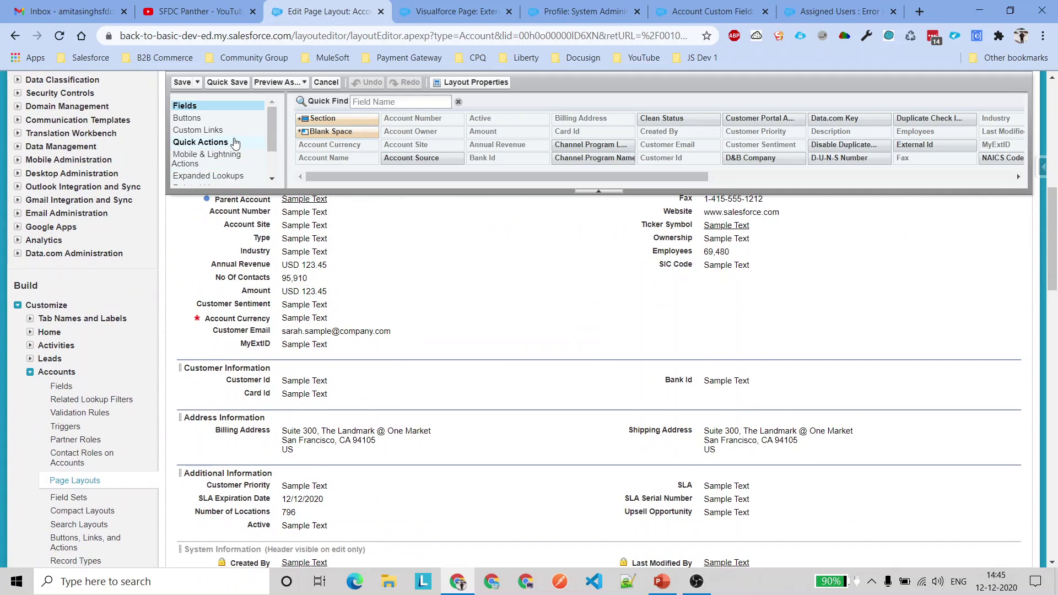
{"action": "scroll", "coordinate": [220, 145], "scroll_direction": "down", "scroll_amount": 2}
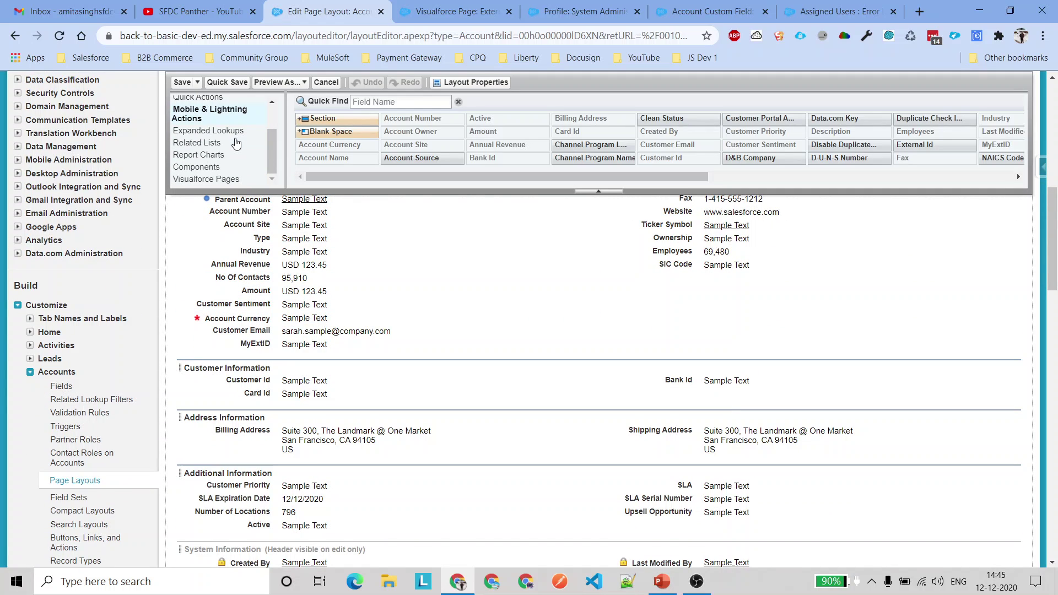
{"action": "left_click", "coordinate": [204, 180]}
{"action": "scroll", "coordinate": [619, 285], "scroll_direction": "down", "scroll_amount": 5}
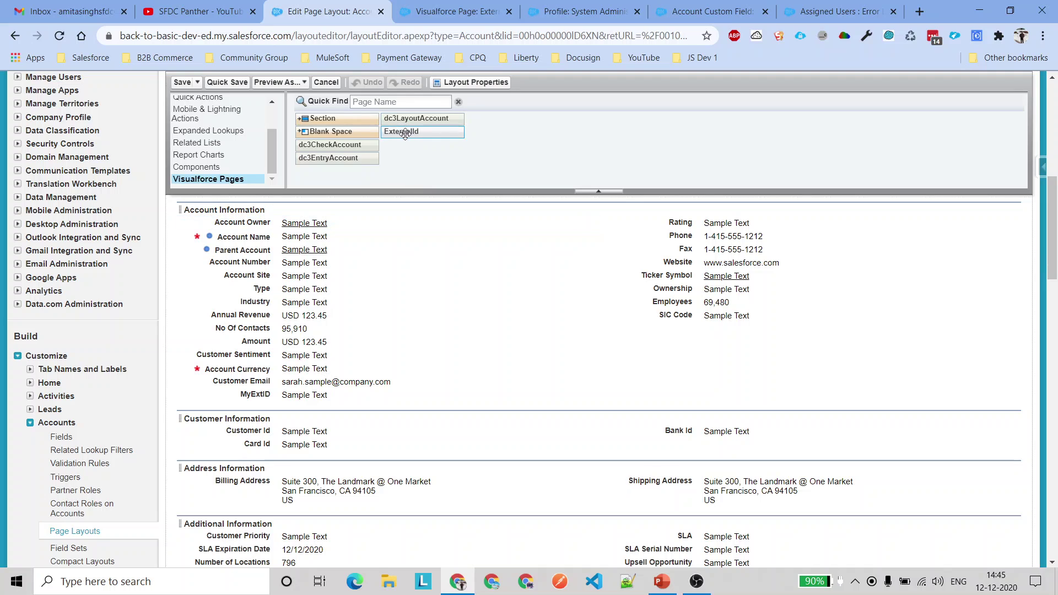
{"action": "left_click_drag", "start_coordinate": [405, 133], "coordinate": [737, 333]}
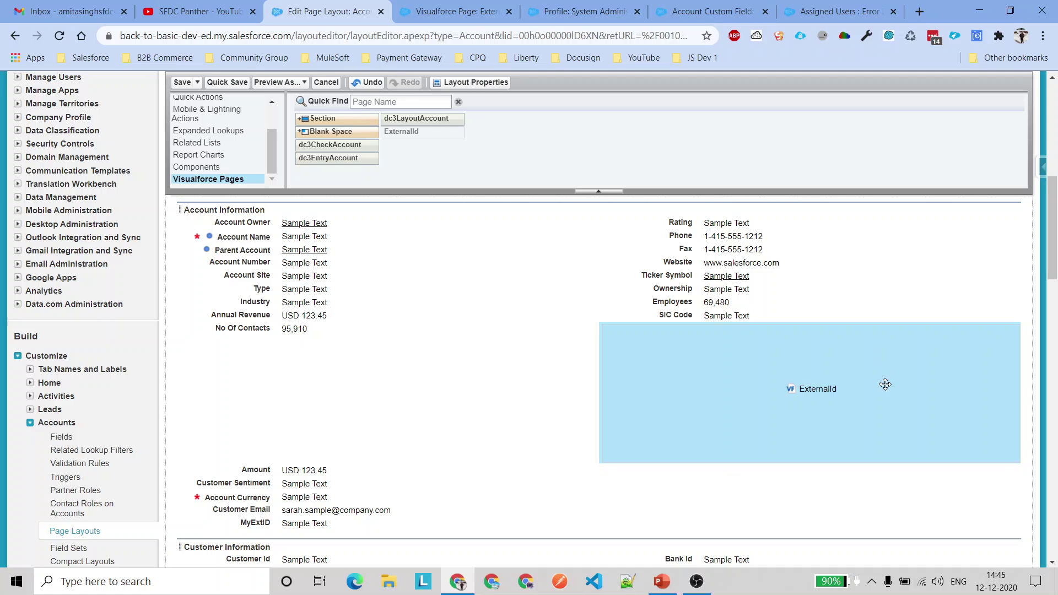
Set the ExternalId page's height on the layout to 20 pixels, enable its scrollbars and save the layout.
{"action": "mouse_move", "coordinate": [968, 360]}
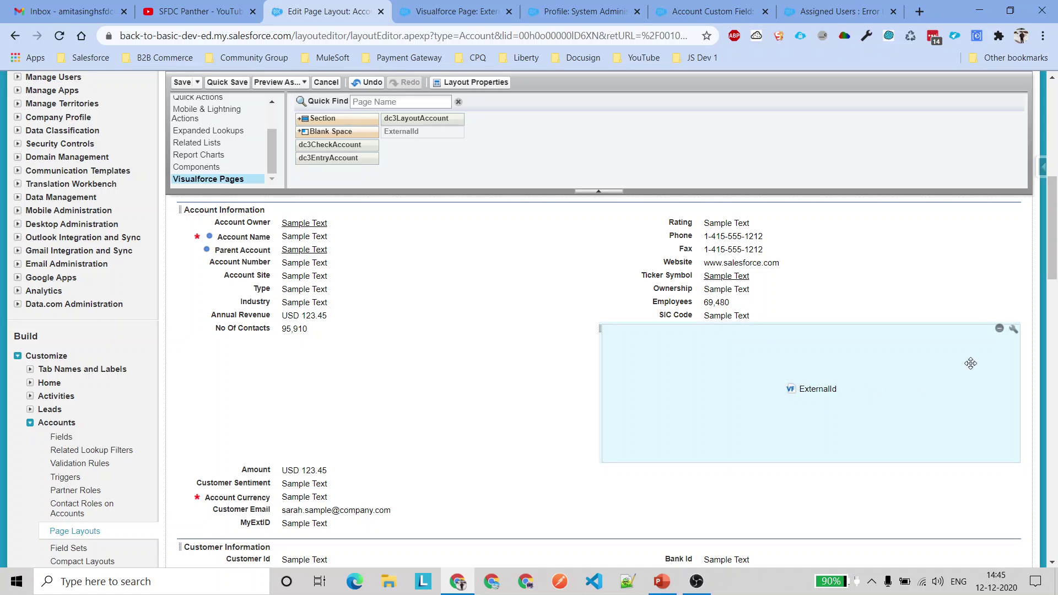
{"action": "left_click", "coordinate": [1013, 331]}
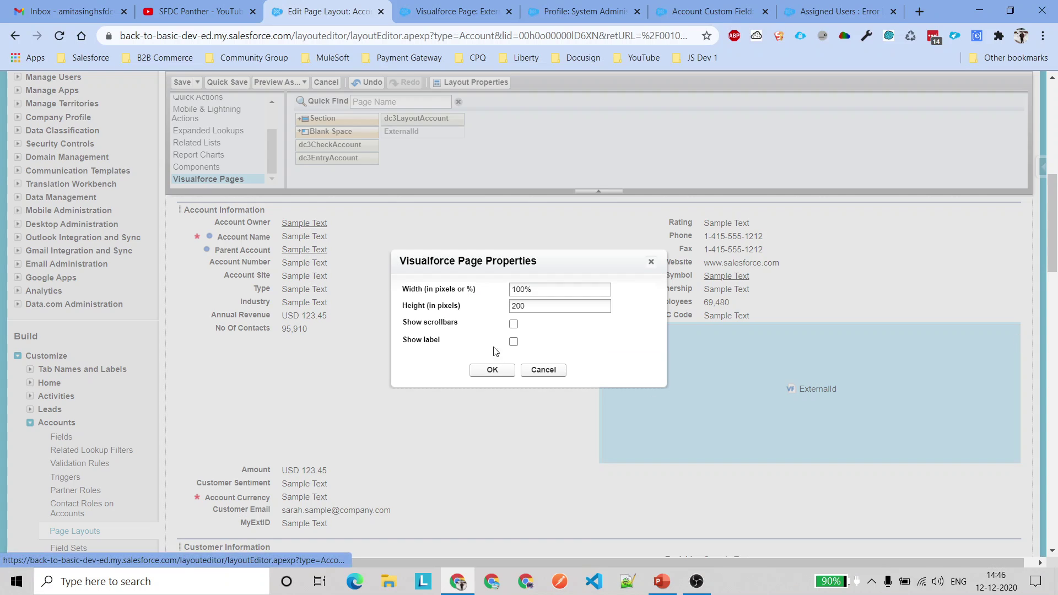
{"action": "left_click", "coordinate": [532, 307]}
{"action": "key", "text": "BackSpace"}
{"action": "left_click", "coordinate": [555, 346]}
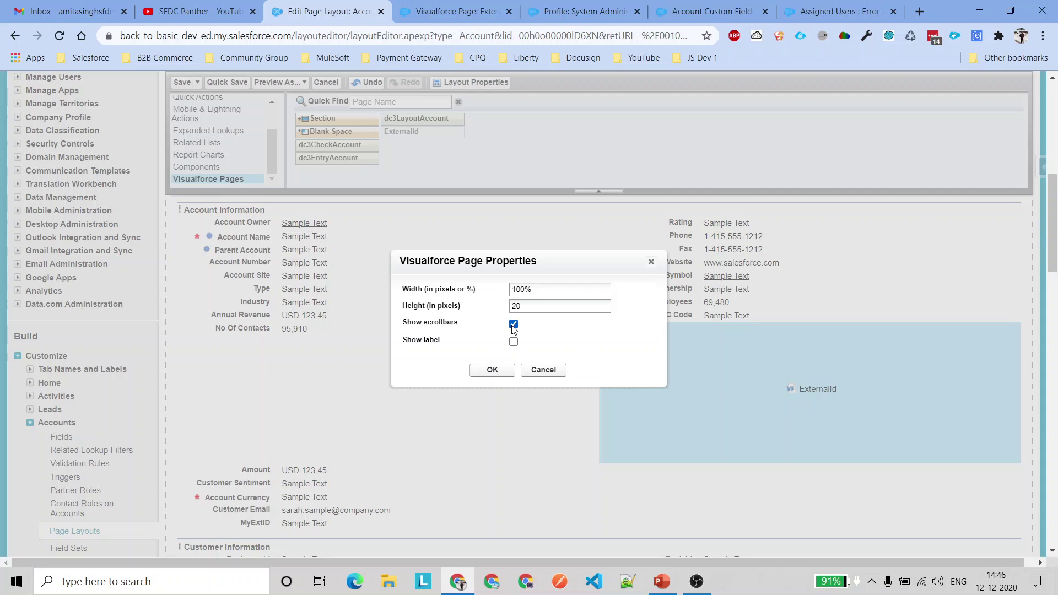
{"action": "left_click", "coordinate": [494, 371]}
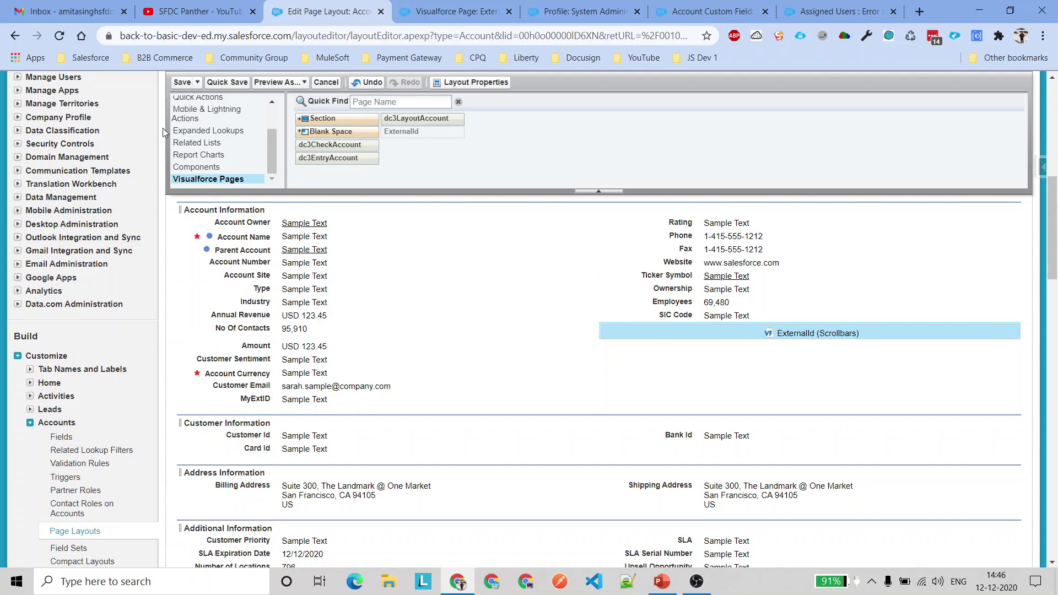
{"action": "left_click", "coordinate": [182, 82]}
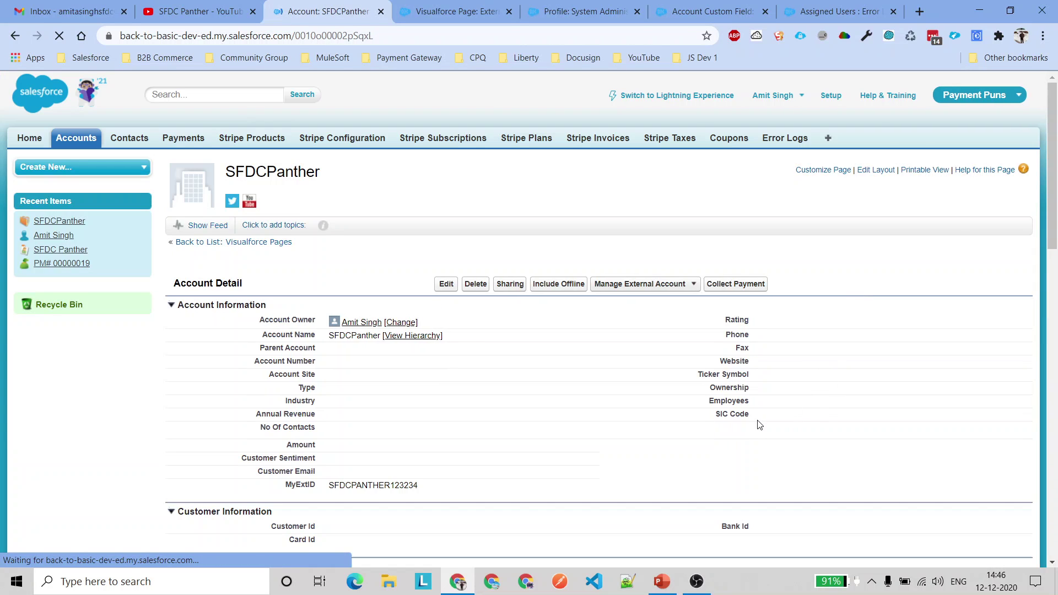
Reopen the account's page layout, set the ExternalId Visualforce page's height to 100 pixels and save the layout.
{"action": "scroll", "coordinate": [759, 425], "scroll_direction": "down", "scroll_amount": 3}
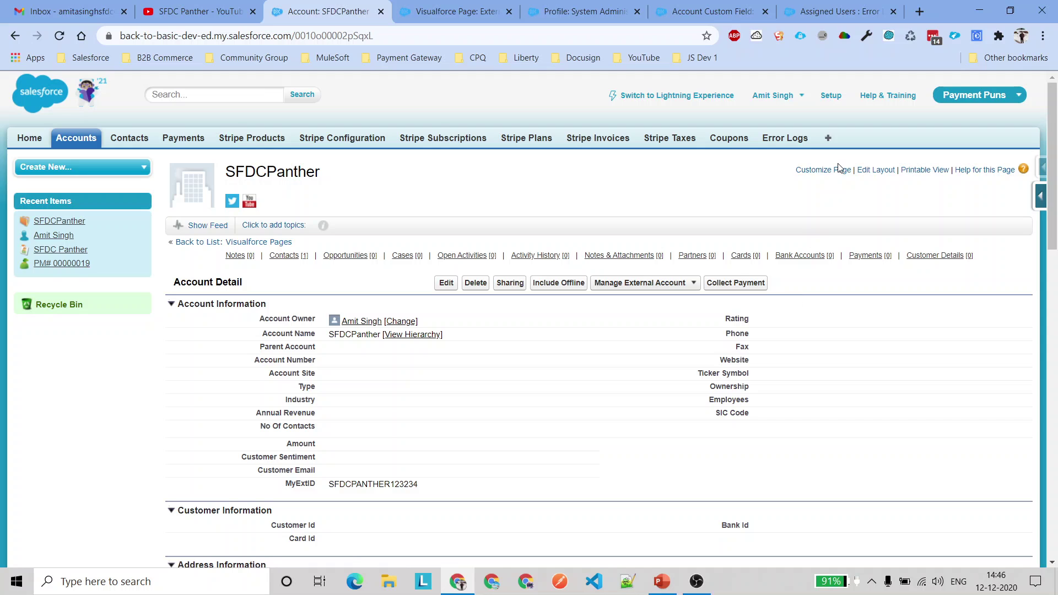
{"action": "left_click", "coordinate": [875, 170]}
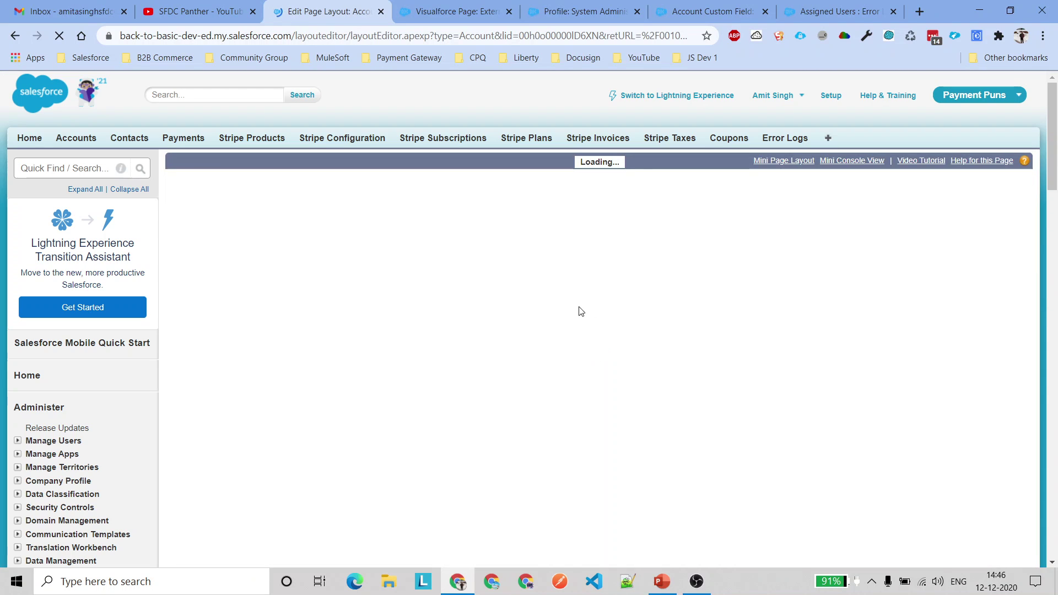
{"action": "scroll", "coordinate": [659, 345], "scroll_direction": "down", "scroll_amount": 7}
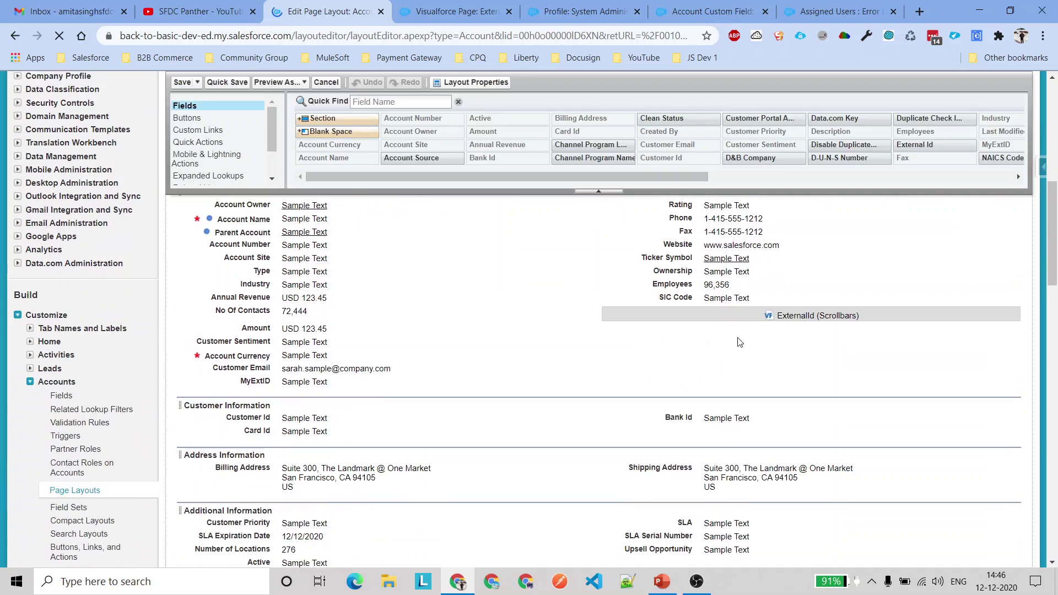
{"action": "left_click", "coordinate": [1002, 281]}
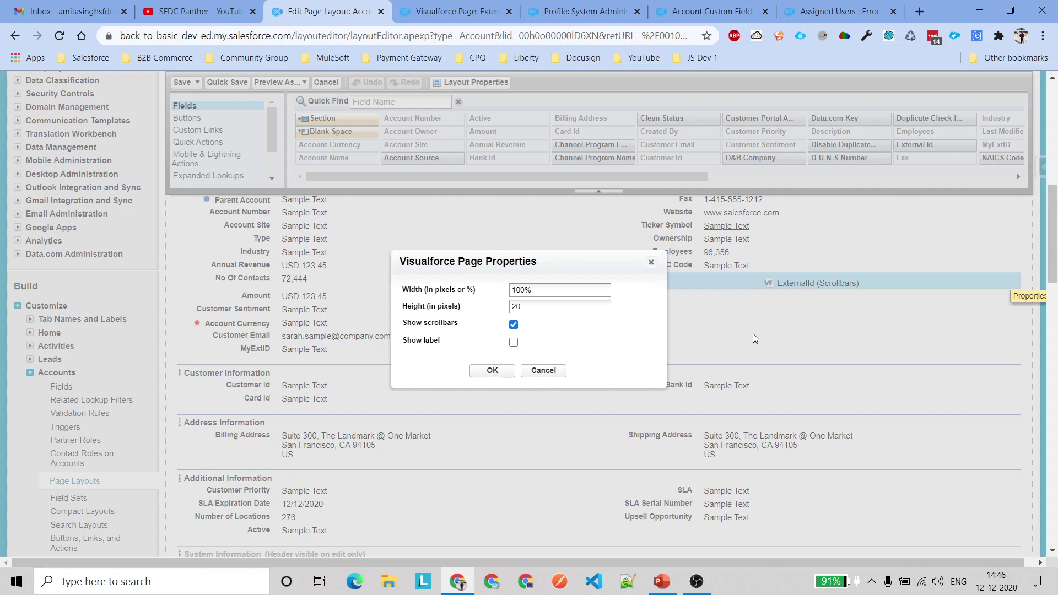
{"action": "left_click", "coordinate": [538, 312]}
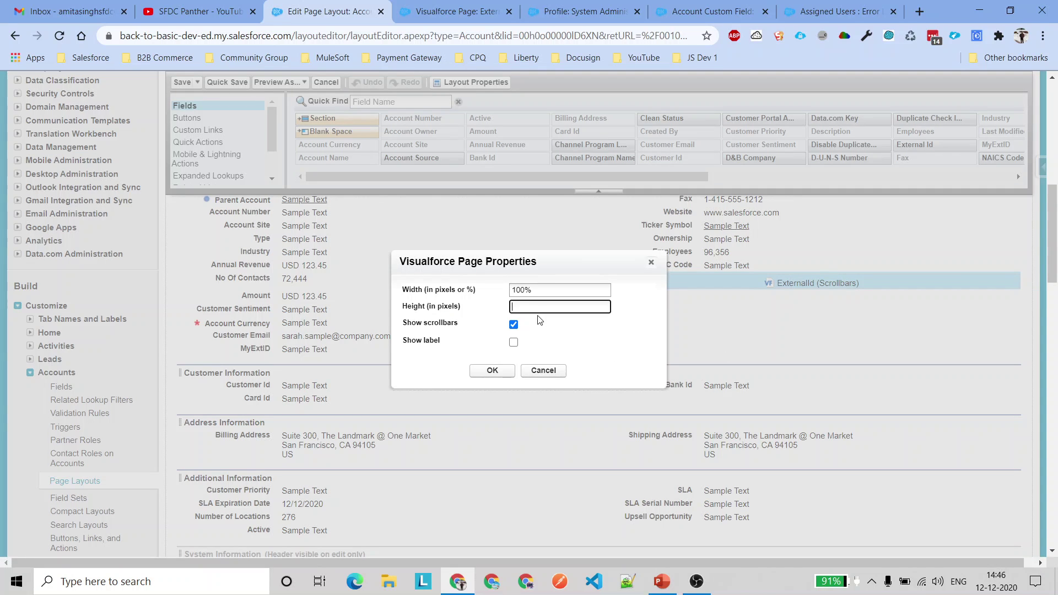
{"action": "key", "text": "Tab"}
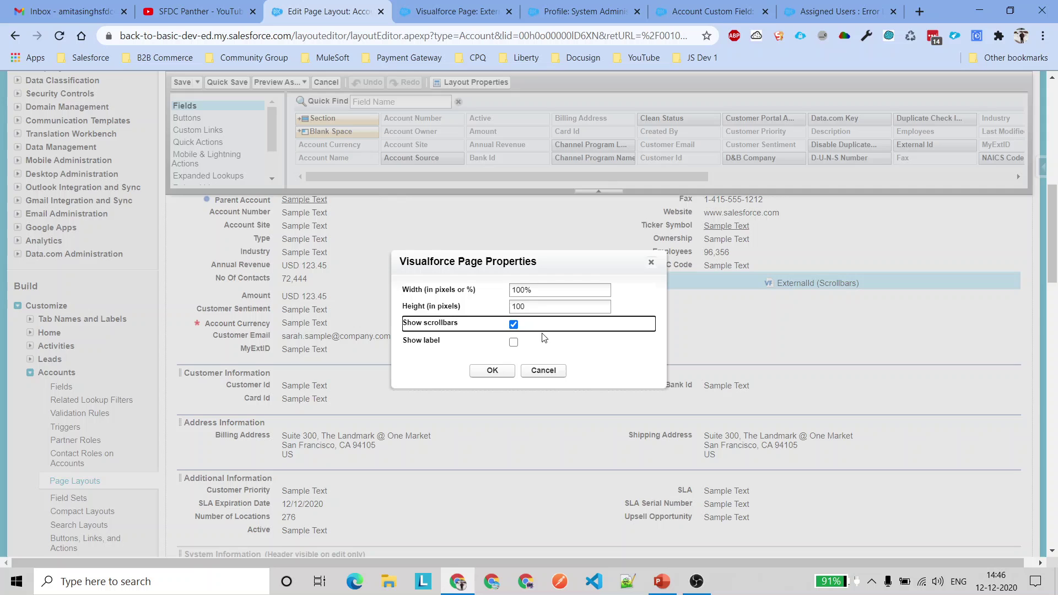
{"action": "left_click", "coordinate": [491, 373]}
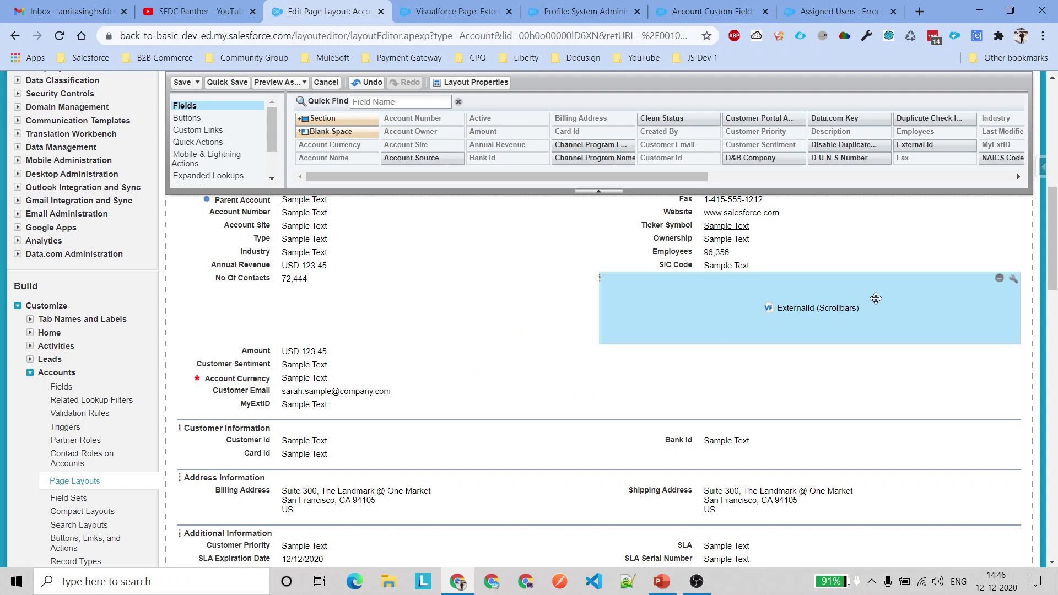
{"action": "left_click", "coordinate": [182, 82]}
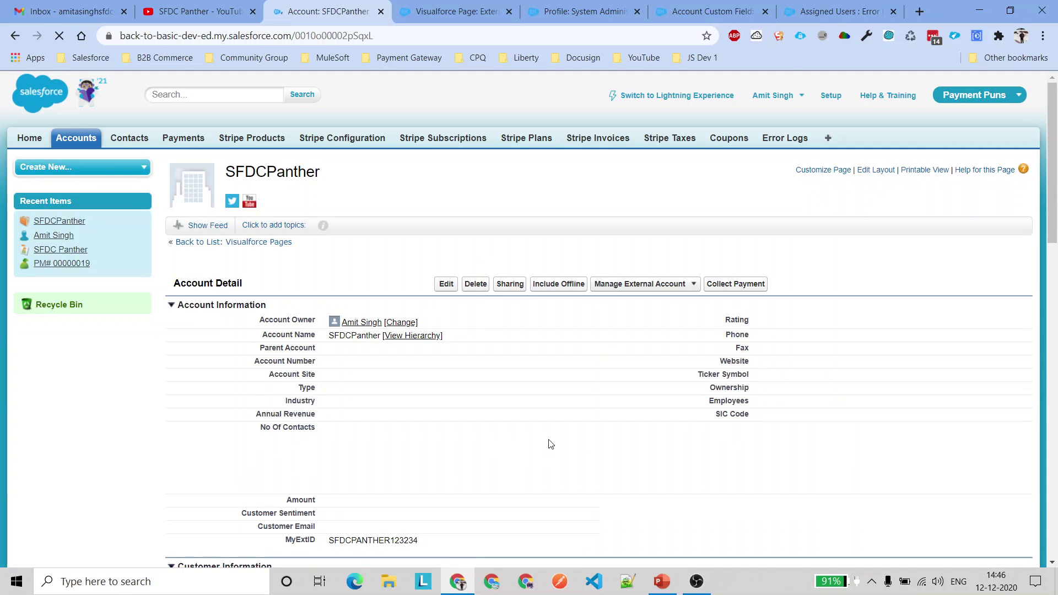
Check the account's detail page, reopen its layout and add the External Id field below the ExternalId Visualforce page in Account Information.
{"action": "scroll", "coordinate": [725, 328], "scroll_direction": "down", "scroll_amount": 2}
{"action": "scroll", "coordinate": [697, 312], "scroll_direction": "down", "scroll_amount": 4}
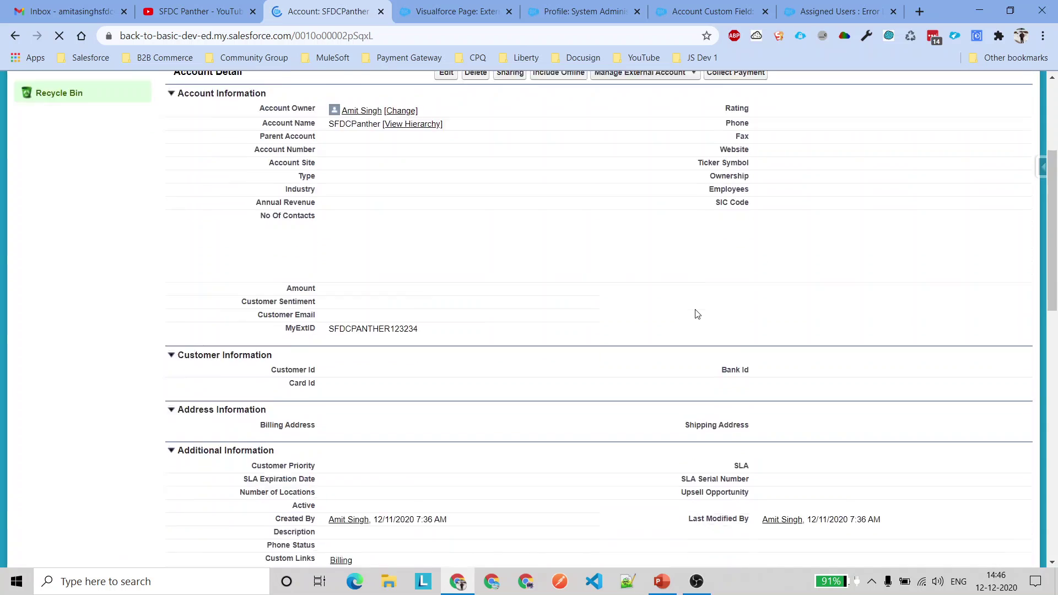
{"action": "scroll", "coordinate": [768, 360], "scroll_direction": "up", "scroll_amount": 5}
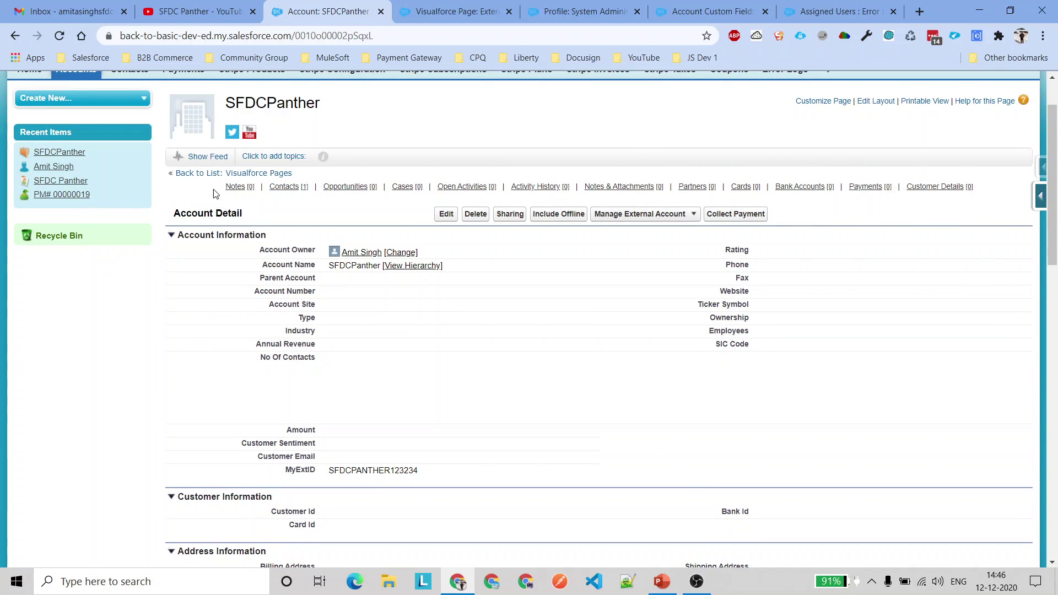
{"action": "left_click", "coordinate": [876, 102]}
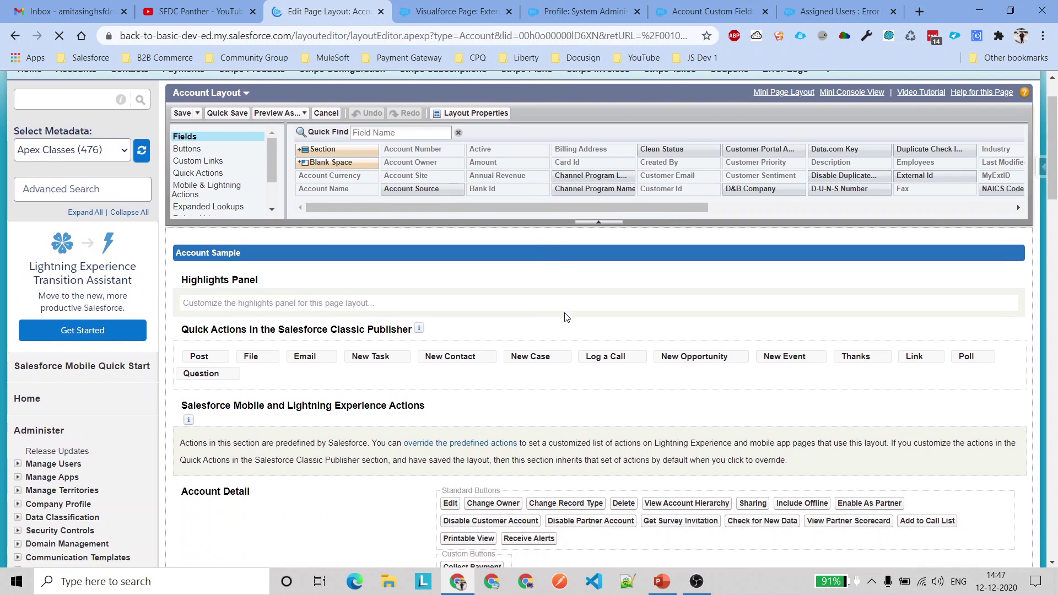
{"action": "scroll", "coordinate": [567, 309], "scroll_direction": "down", "scroll_amount": 5}
{"action": "scroll", "coordinate": [566, 307], "scroll_direction": "down", "scroll_amount": 3}
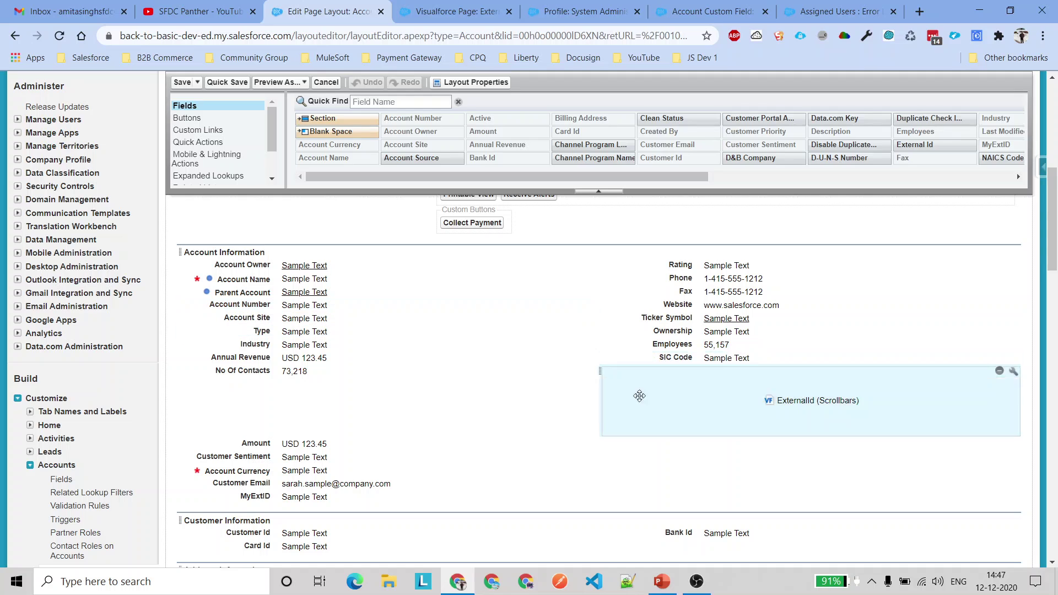
{"action": "left_click", "coordinate": [397, 102]}
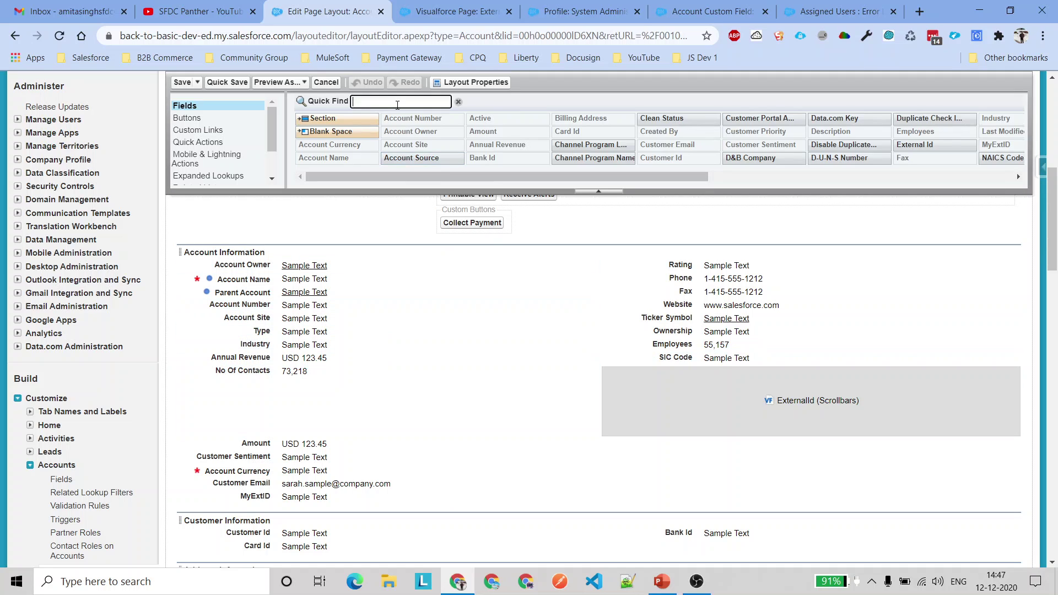
{"action": "type", "text": "Ex"}
{"action": "left_click_drag", "start_coordinate": [325, 144], "coordinate": [664, 458]}
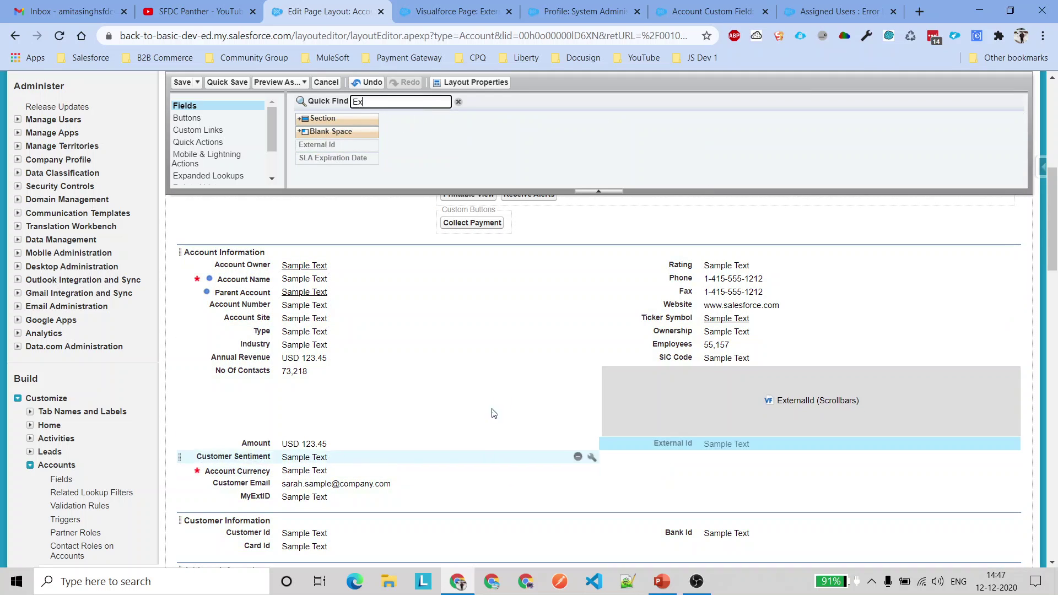
Save the account page layout and review the markup of the ExternalId Visualforce page.
{"action": "left_click", "coordinate": [183, 86]}
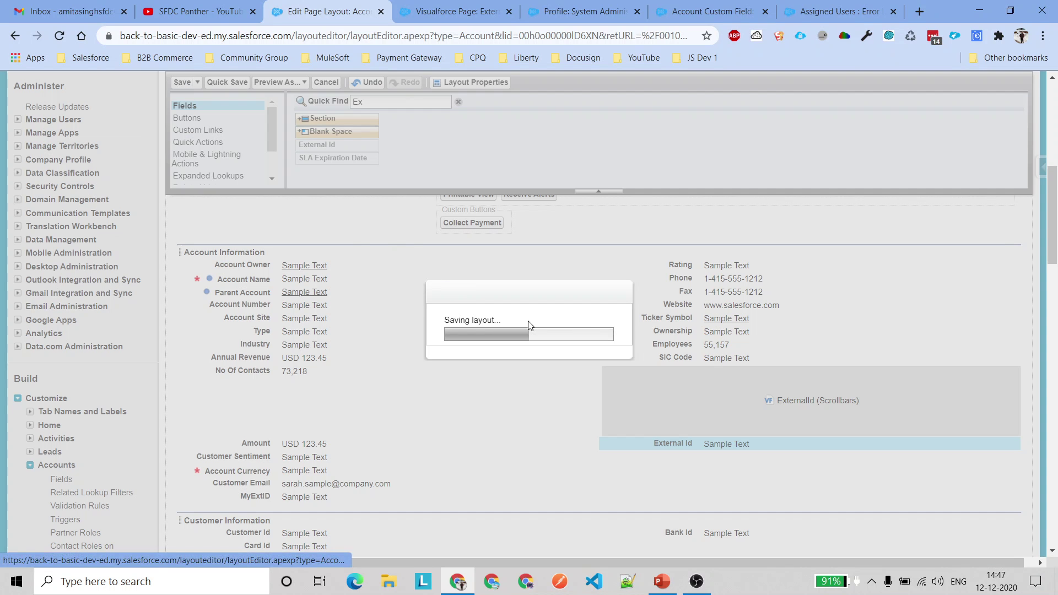
{"action": "left_click", "coordinate": [485, 12]}
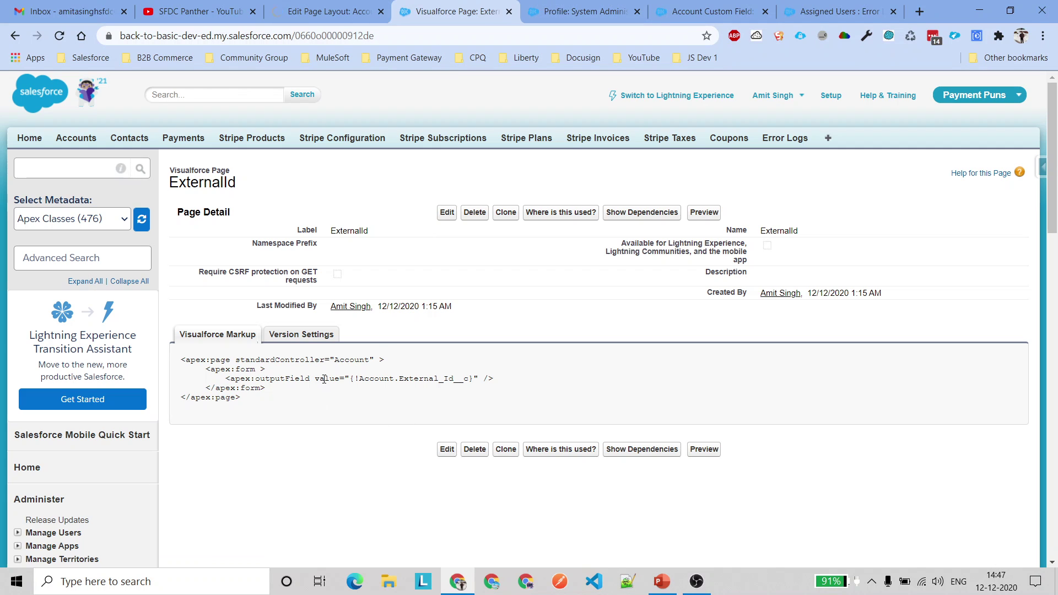
{"action": "left_click_drag", "start_coordinate": [324, 372], "coordinate": [182, 358]}
{"action": "left_click", "coordinate": [356, 377]}
{"action": "key", "text": "ctrl+shift+Tab"}
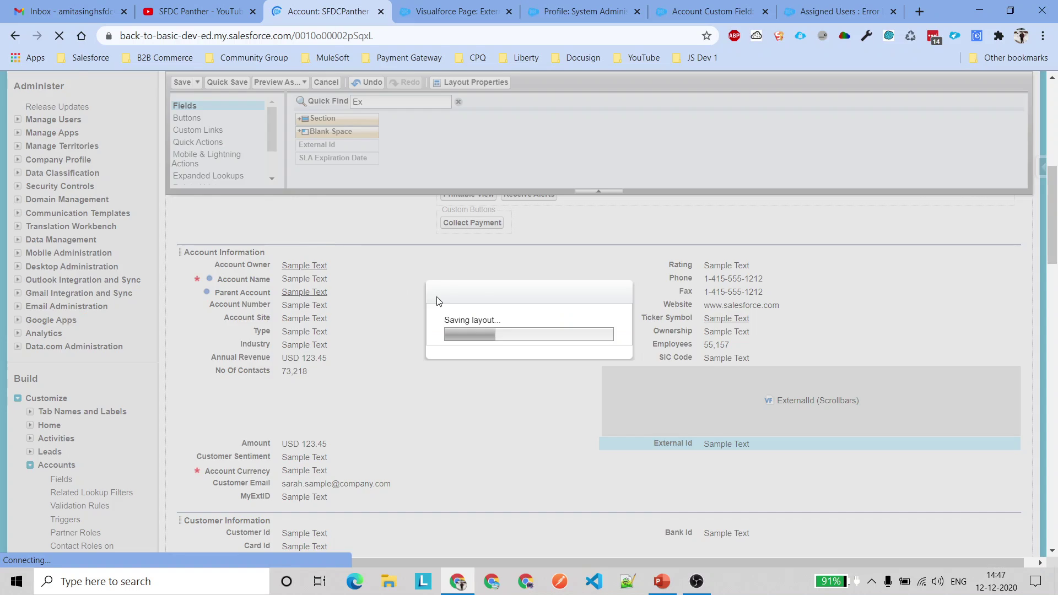
Set the SFDCPanther account's External Id to 451, save the record and compare the field with the embedded Visualforce output.
{"action": "double_click", "coordinate": [786, 498]}
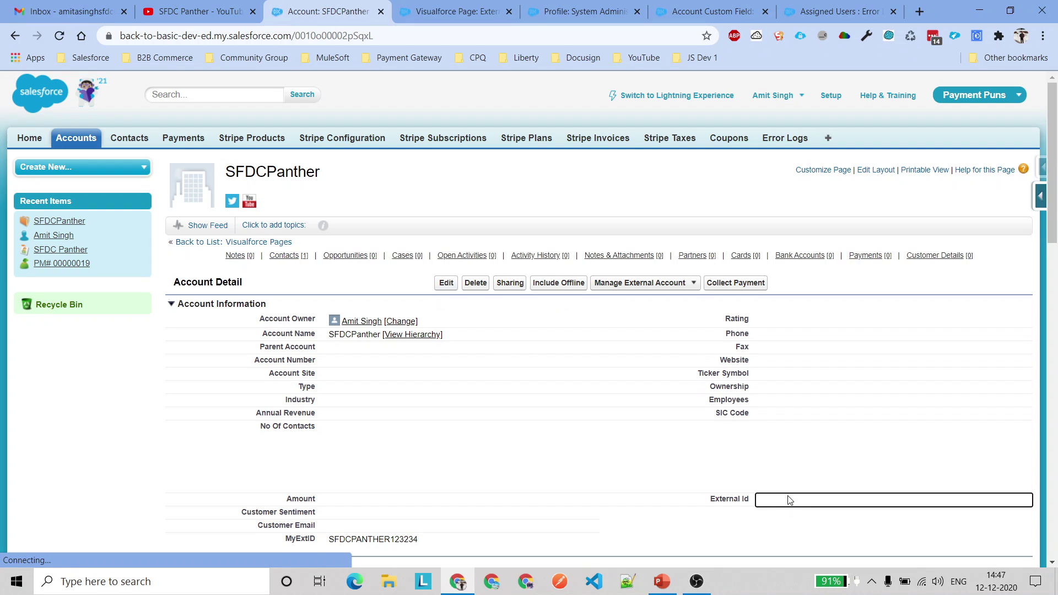
{"action": "type", "text": "451"}
{"action": "left_click", "coordinate": [810, 547]}
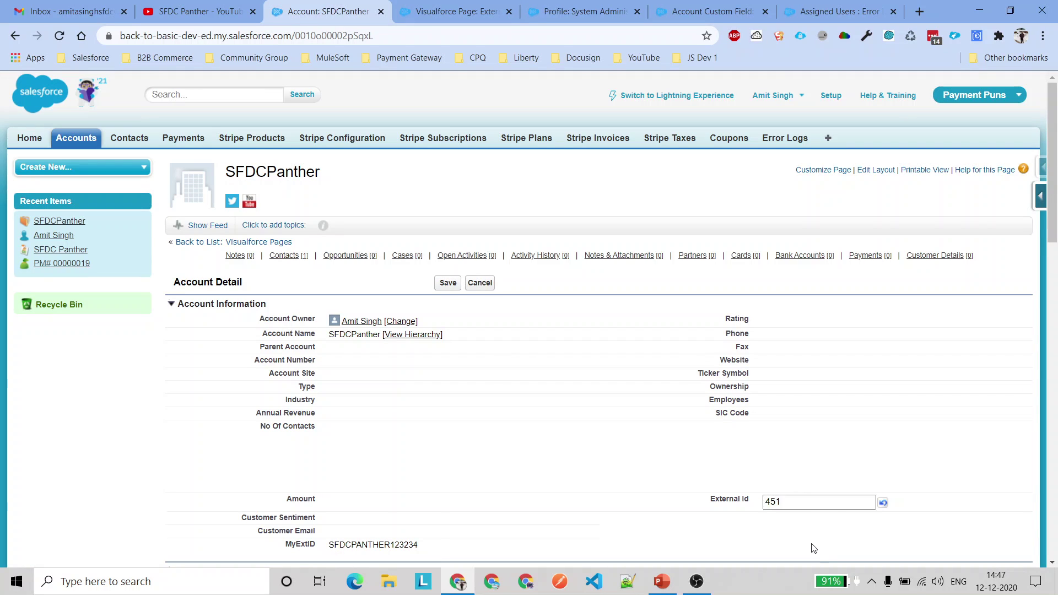
{"action": "left_click", "coordinate": [448, 283]}
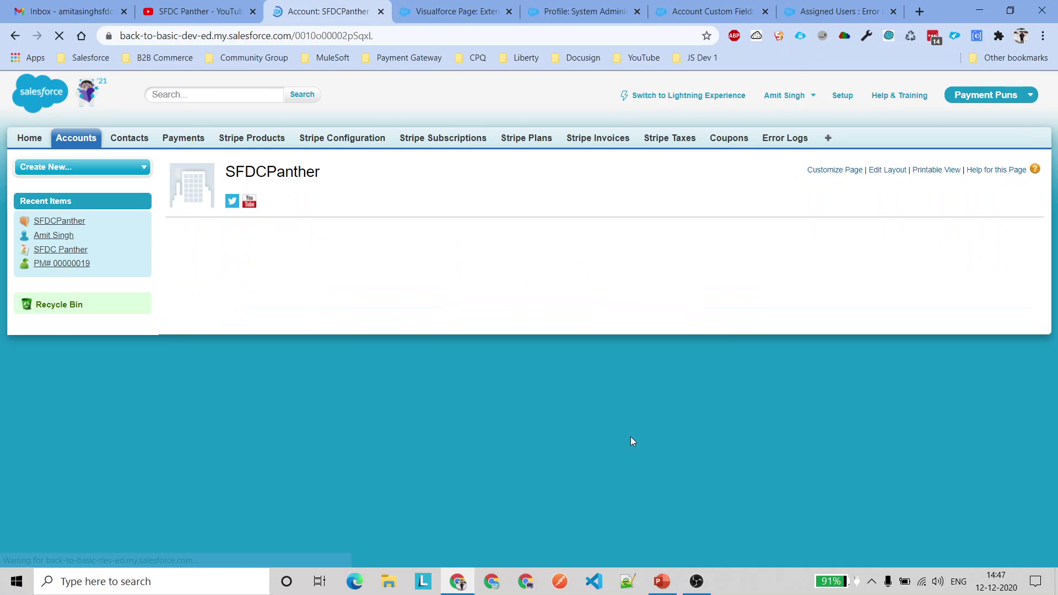
{"action": "scroll", "coordinate": [585, 425], "scroll_direction": "down", "scroll_amount": 3}
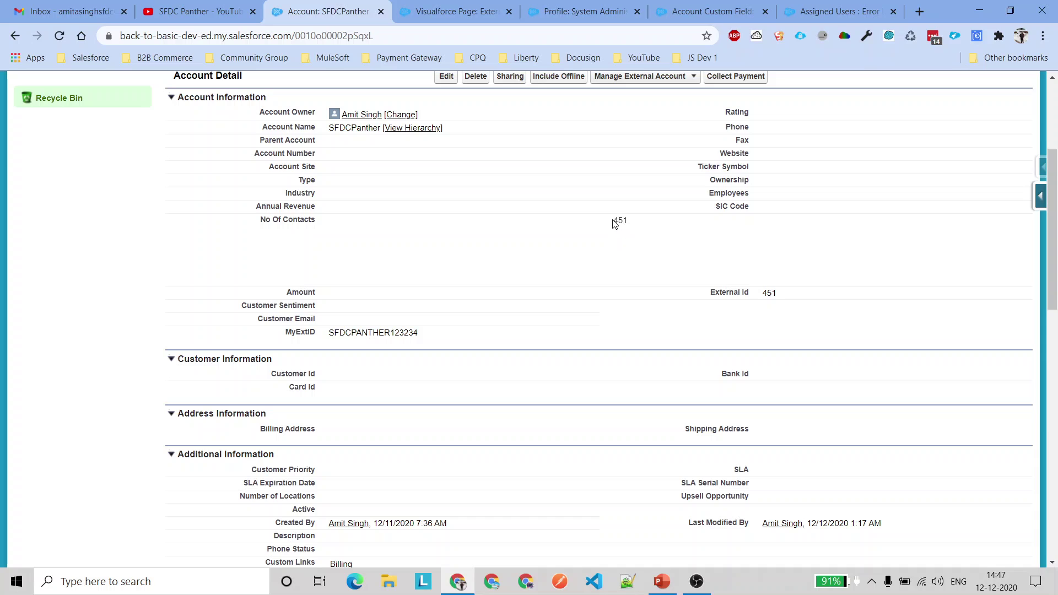
{"action": "left_click_drag", "start_coordinate": [612, 222], "coordinate": [667, 224]}
{"action": "left_click", "coordinate": [639, 237]}
{"action": "left_click_drag", "start_coordinate": [750, 296], "coordinate": [707, 295]}
Add the text "External Id" before the apex:outputField in the ExternalId Visualforce page, save it and reload the account.
{"action": "left_click", "coordinate": [457, 11]}
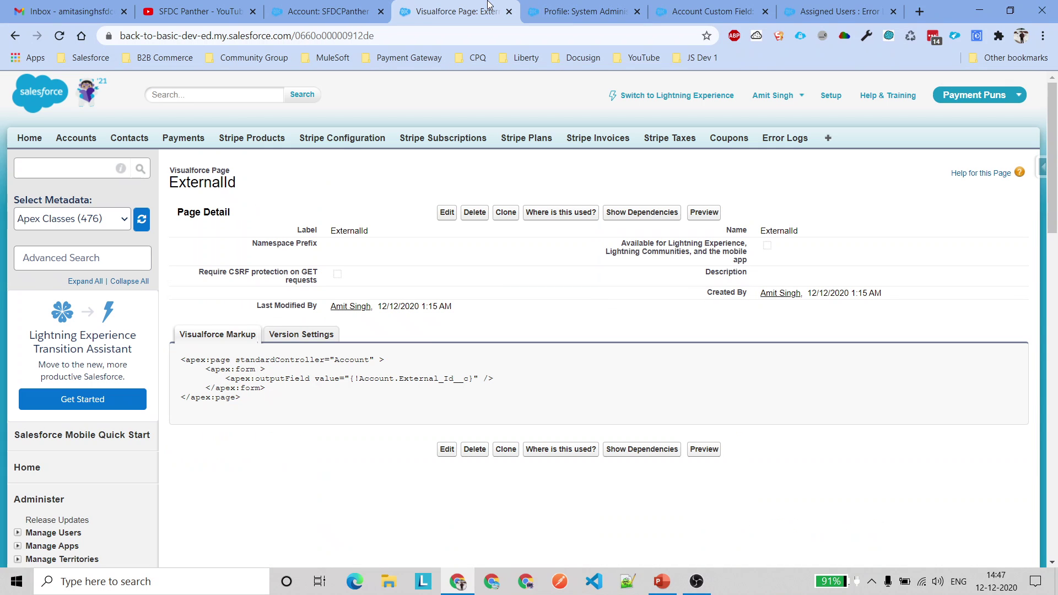
{"action": "left_click", "coordinate": [447, 212]}
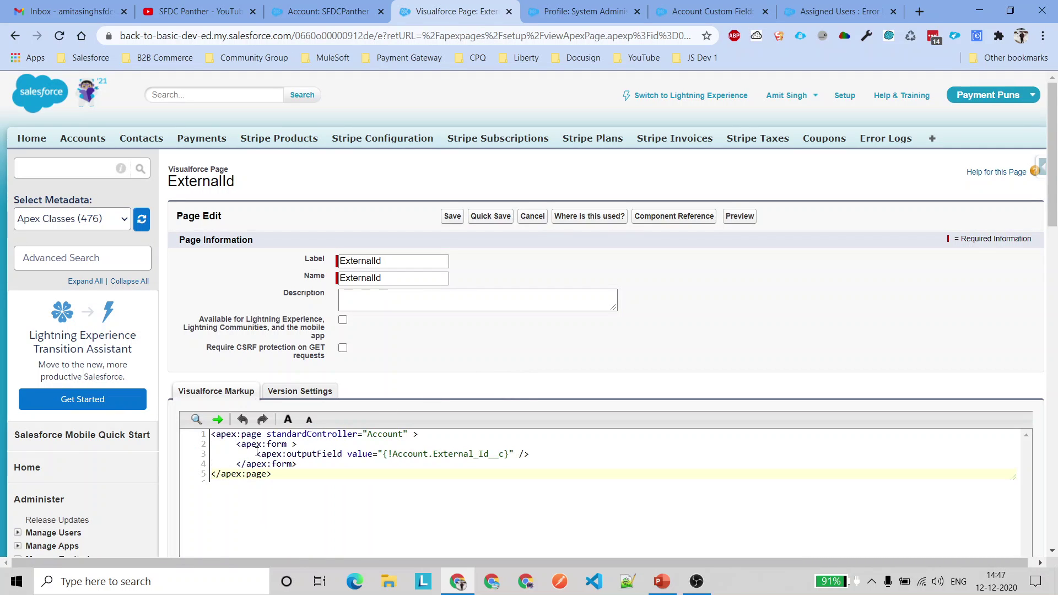
{"action": "left_click", "coordinate": [257, 453]}
{"action": "type", "text": "External Id"}
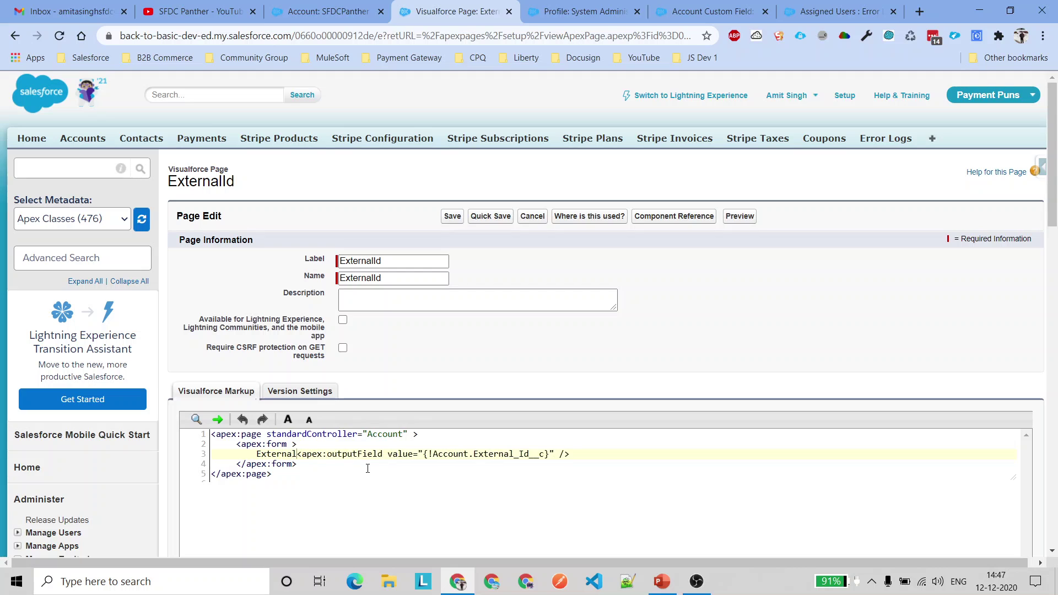
{"action": "left_click", "coordinate": [488, 216]}
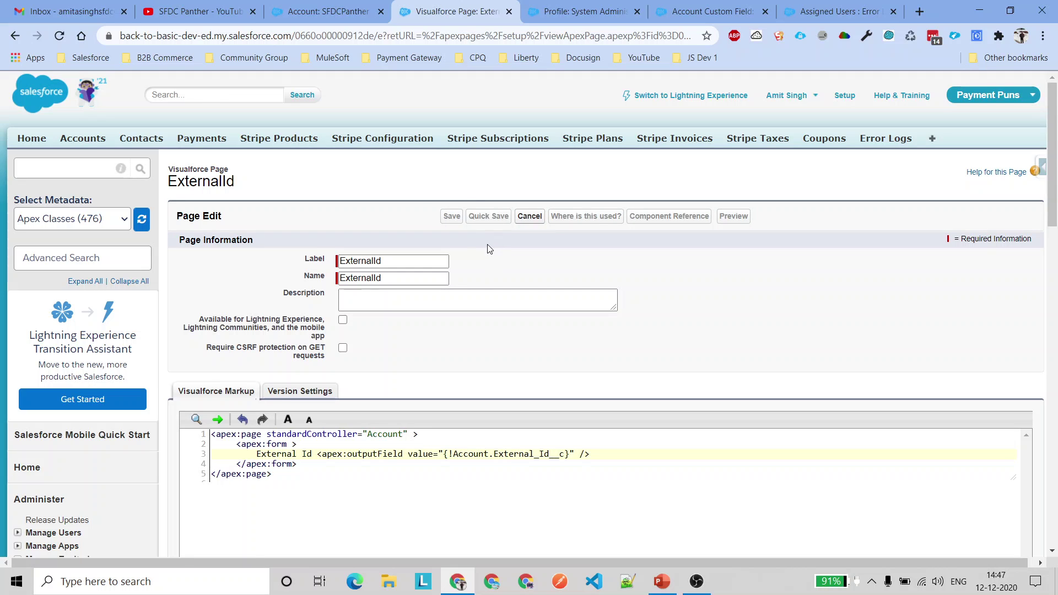
{"action": "left_click", "coordinate": [320, 11]}
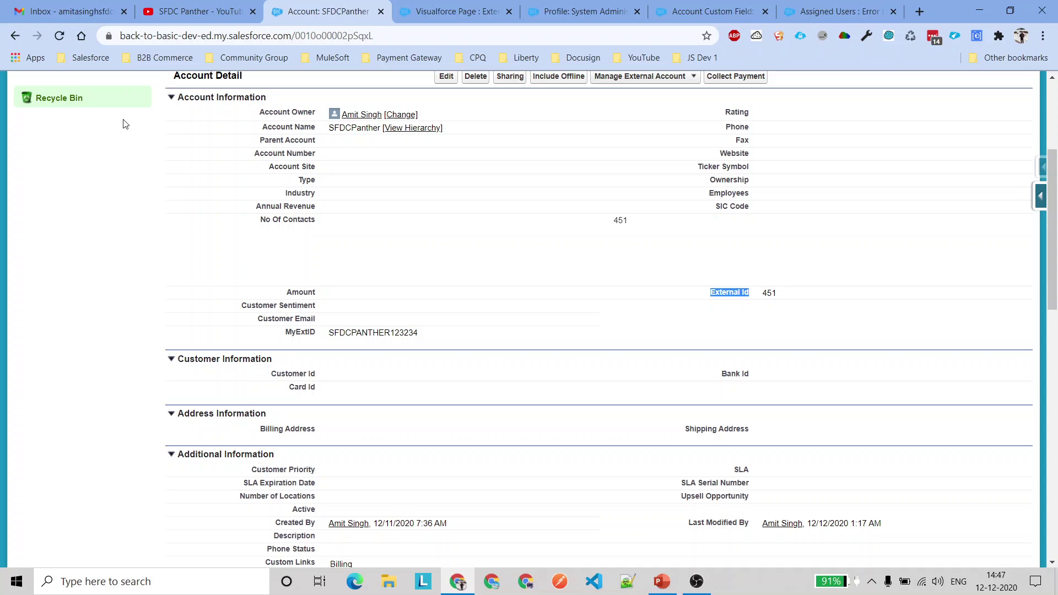
{"action": "left_click", "coordinate": [60, 38]}
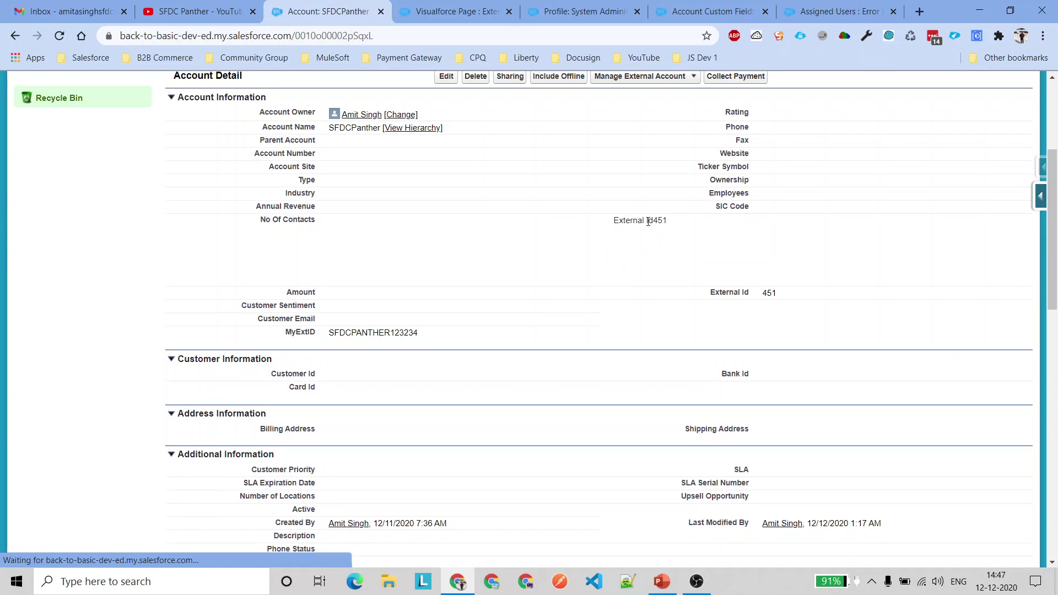
Insert &nbsp; between the External Id text and the apex:outputField in the Visualforce page, save it and reload the account.
{"action": "left_click", "coordinate": [443, 12]}
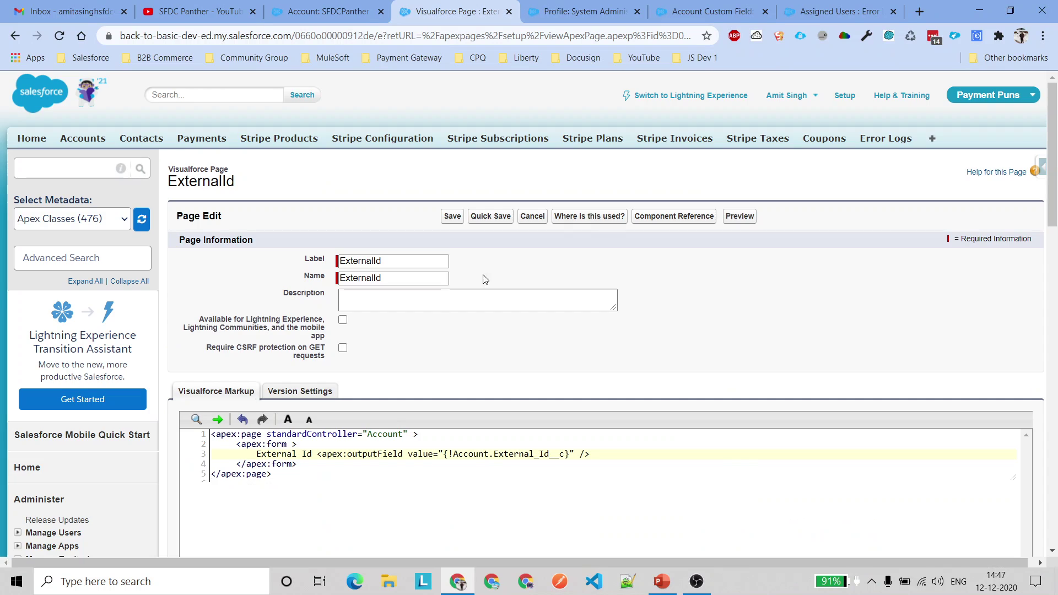
{"action": "left_click", "coordinate": [317, 449]}
{"action": "left_click", "coordinate": [313, 454]}
{"action": "type", "text": "&nbsp"}
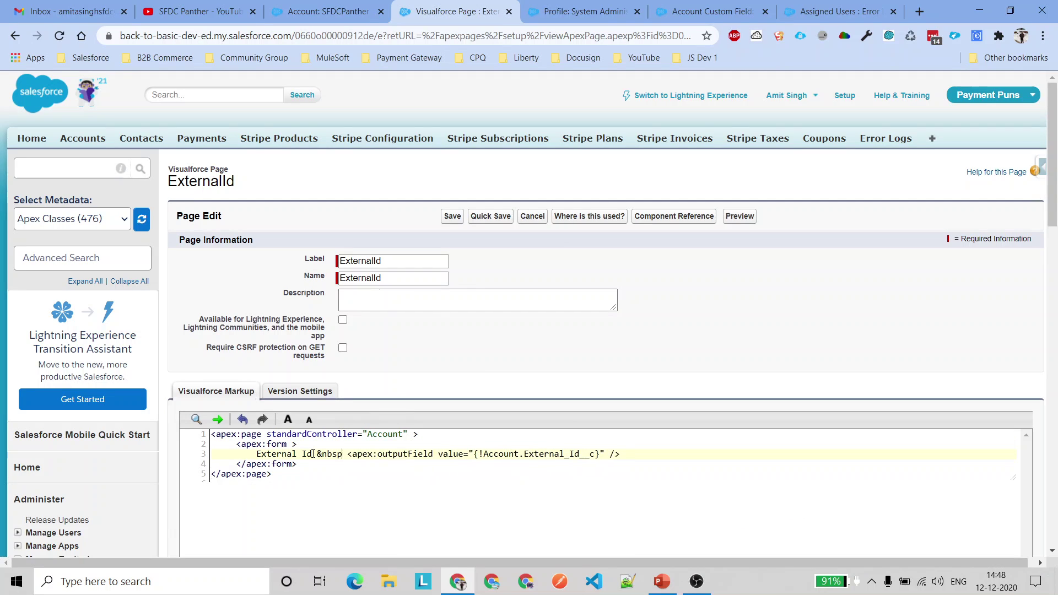
{"action": "type", "text": ";"}
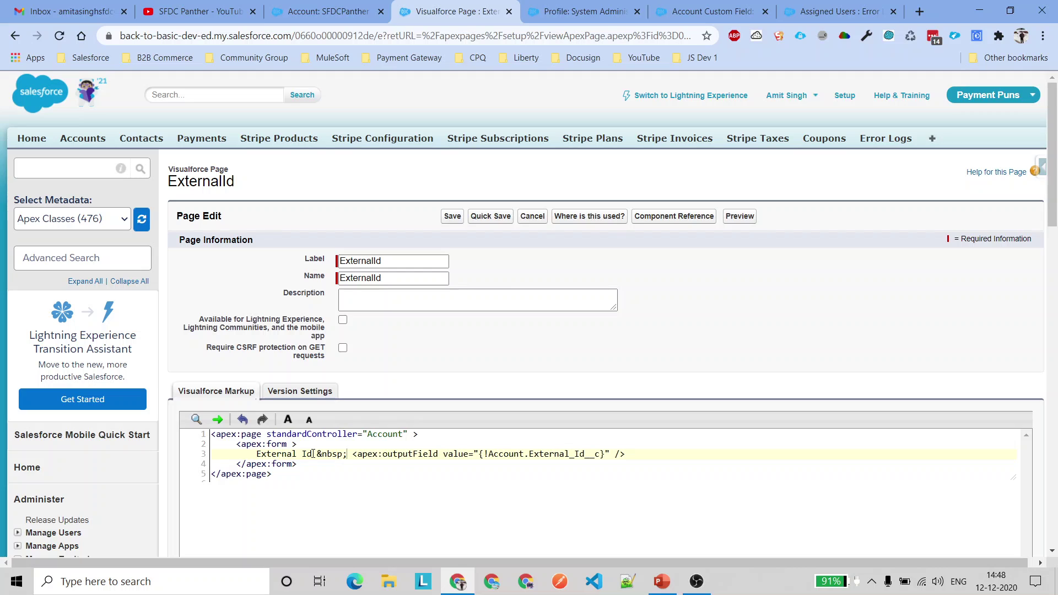
{"action": "left_click", "coordinate": [489, 215]}
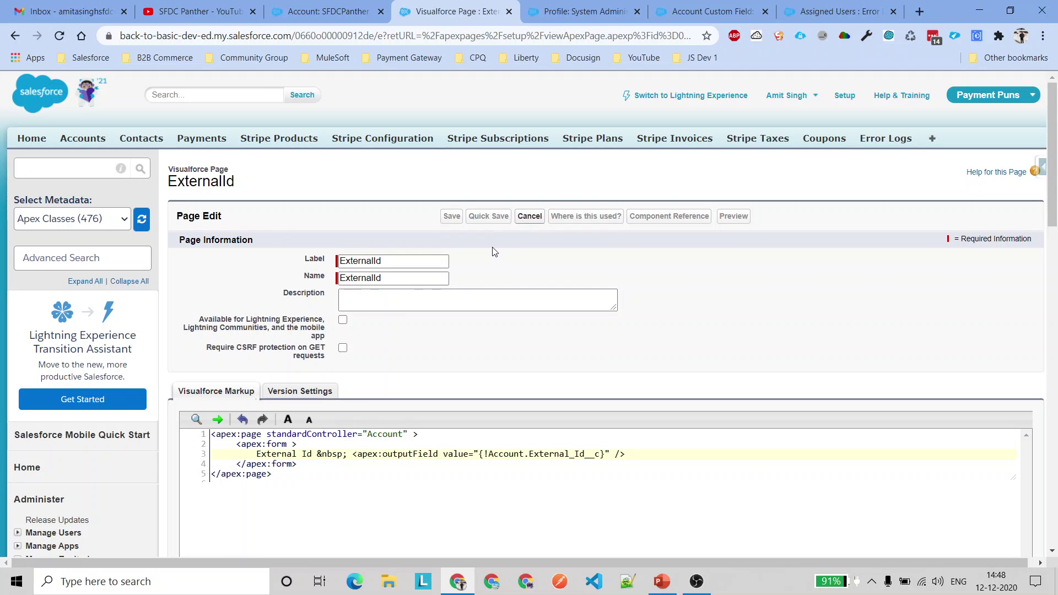
{"action": "left_click", "coordinate": [326, 11]}
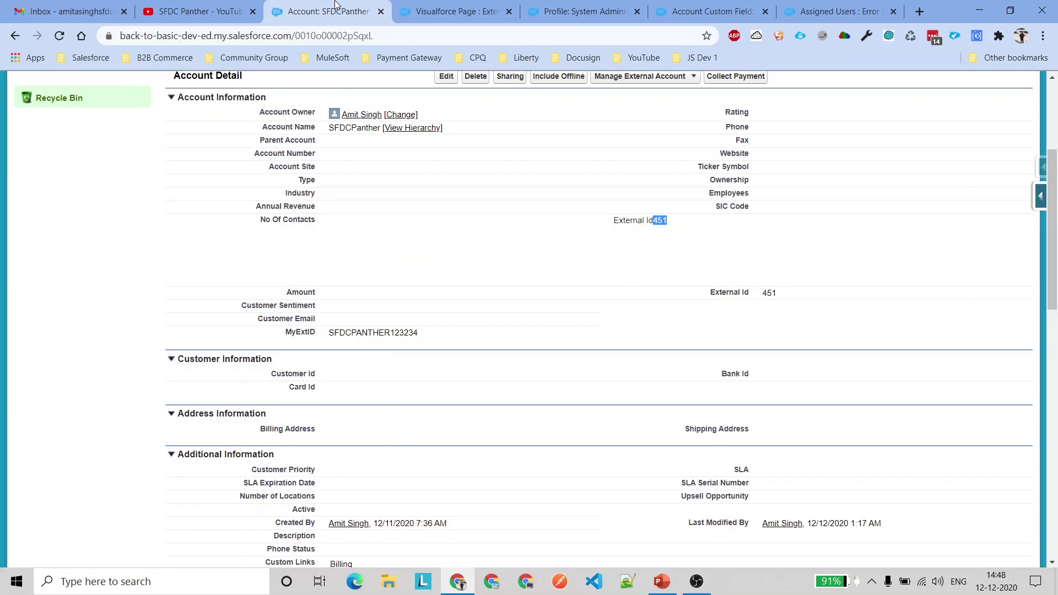
{"action": "left_click", "coordinate": [54, 37]}
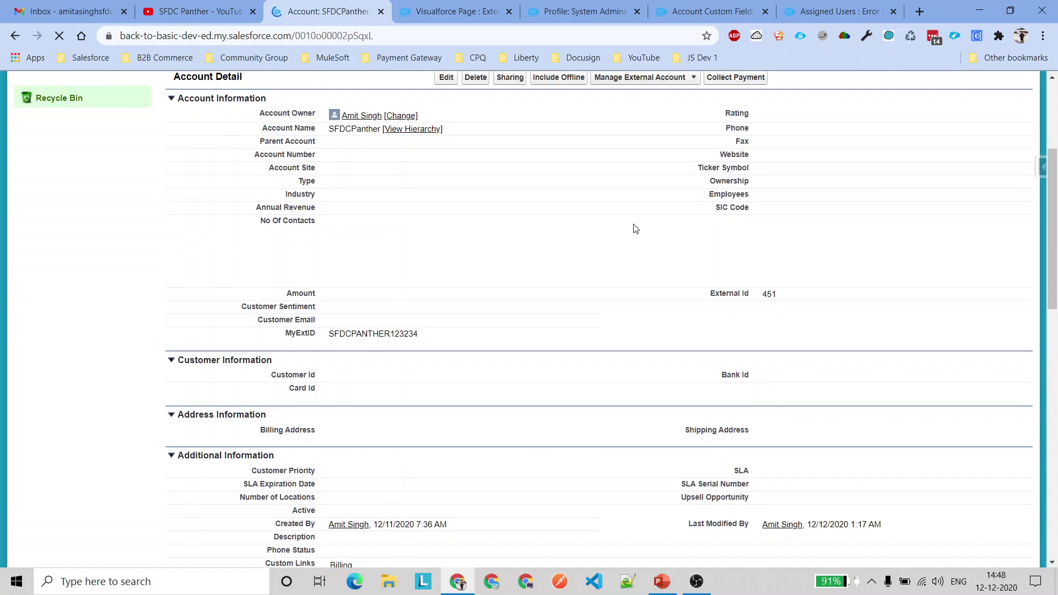
{"action": "double_click", "coordinate": [798, 295]}
Remove the External Id field below the ExternalId Visualforce page from the account's page layout and save the layout.
{"action": "scroll", "coordinate": [836, 247], "scroll_direction": "up", "scroll_amount": 3}
{"action": "left_click", "coordinate": [863, 104]}
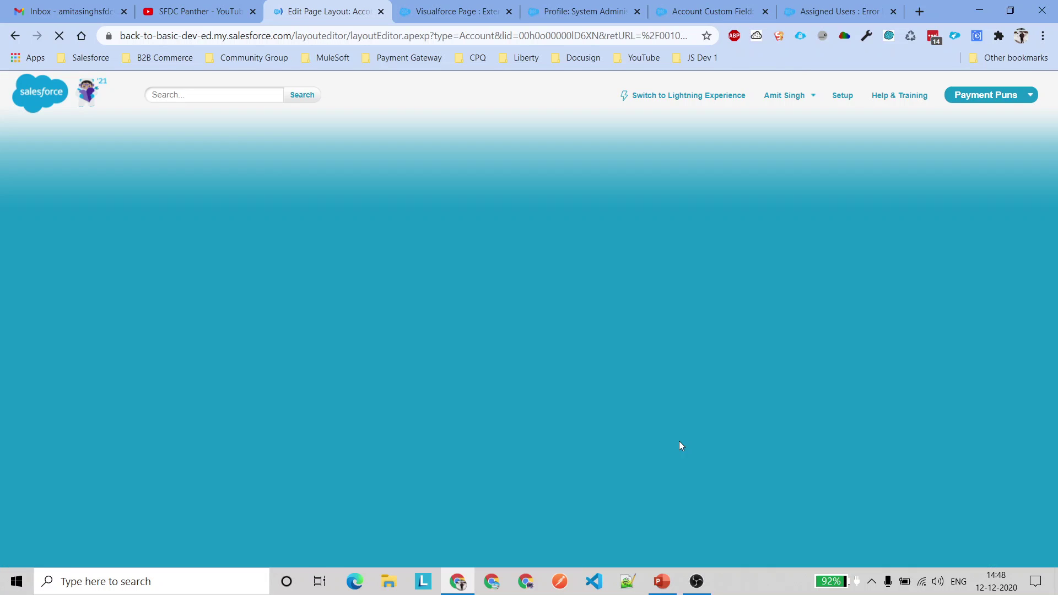
{"action": "scroll", "coordinate": [616, 353], "scroll_direction": "down", "scroll_amount": 10}
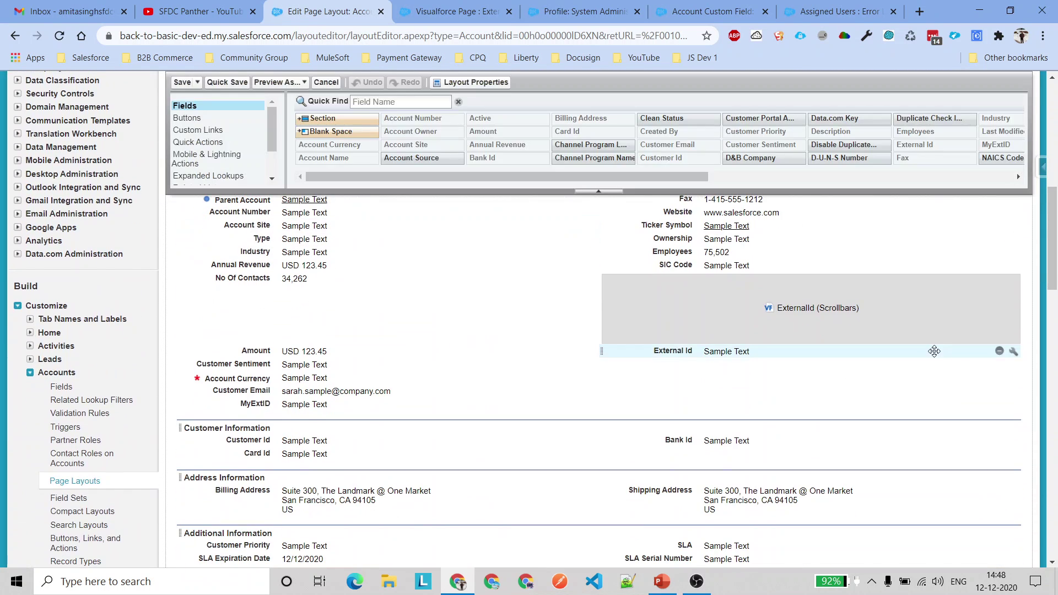
{"action": "left_click", "coordinate": [999, 351]}
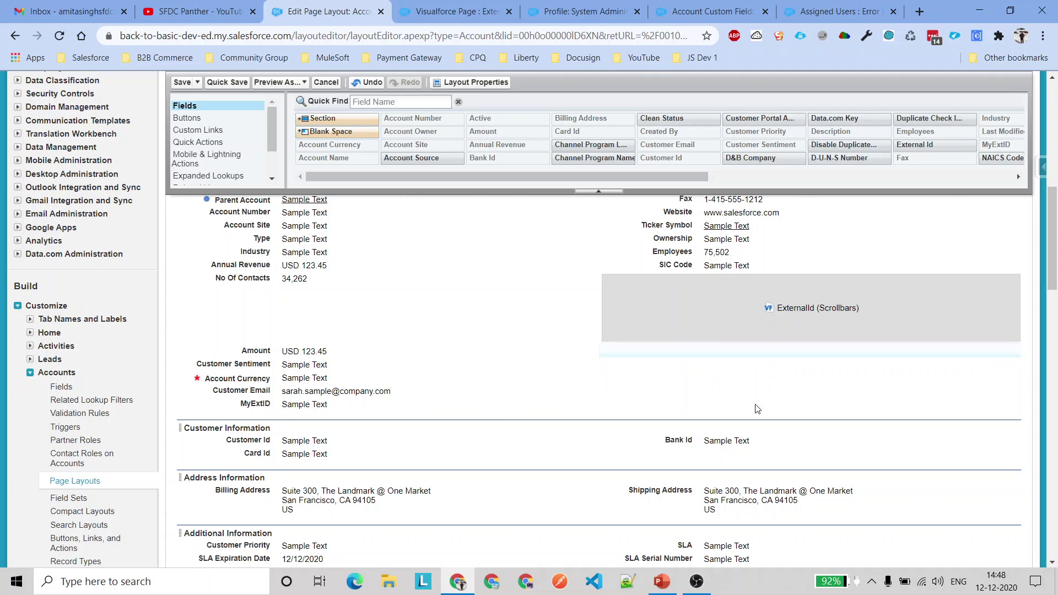
{"action": "left_click", "coordinate": [182, 83]}
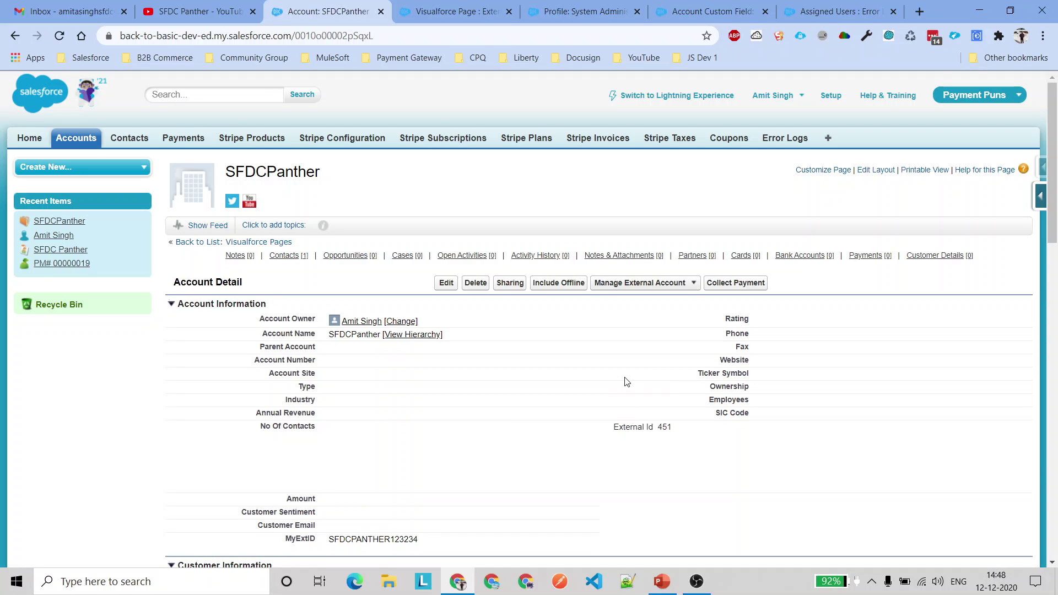
Examine the External Id shown by the embedded Visualforce page in the account's Account Information section.
{"action": "scroll", "coordinate": [627, 382], "scroll_direction": "down", "scroll_amount": 1}
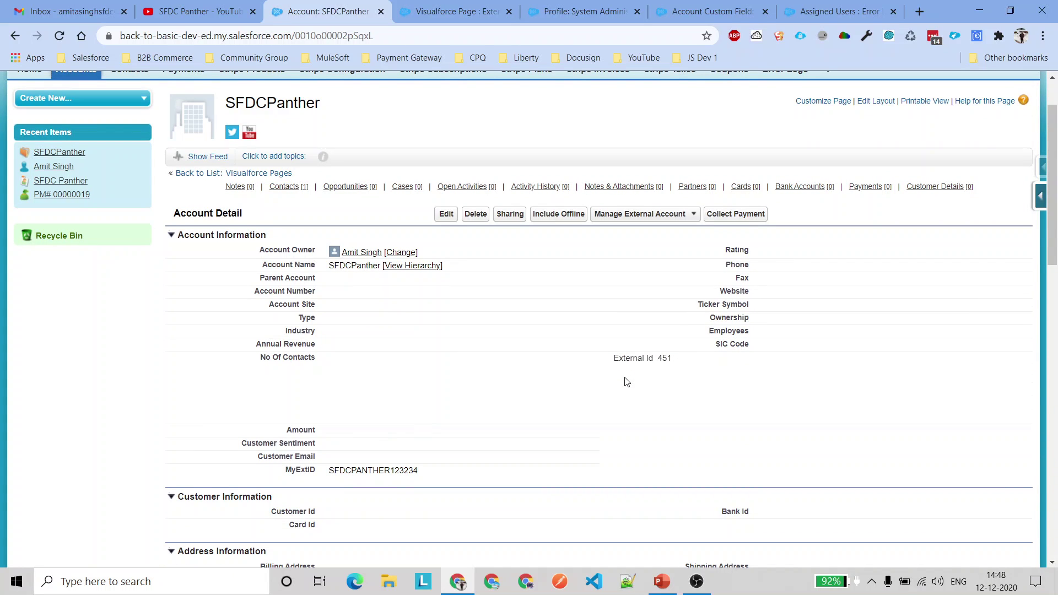
{"action": "scroll", "coordinate": [639, 394], "scroll_direction": "up", "scroll_amount": 1}
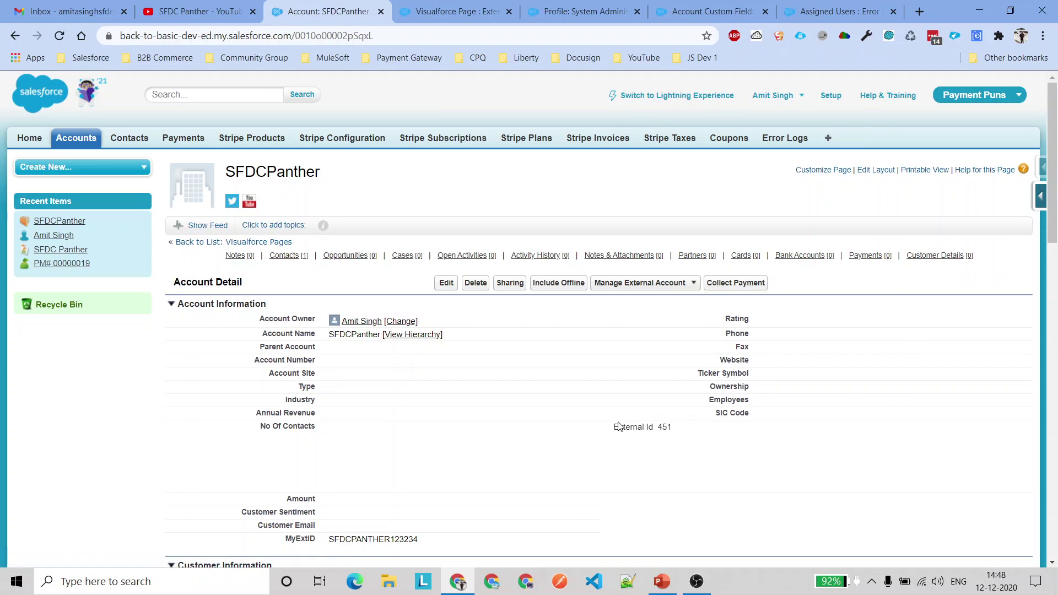
{"action": "left_click_drag", "start_coordinate": [614, 427], "coordinate": [688, 439]}
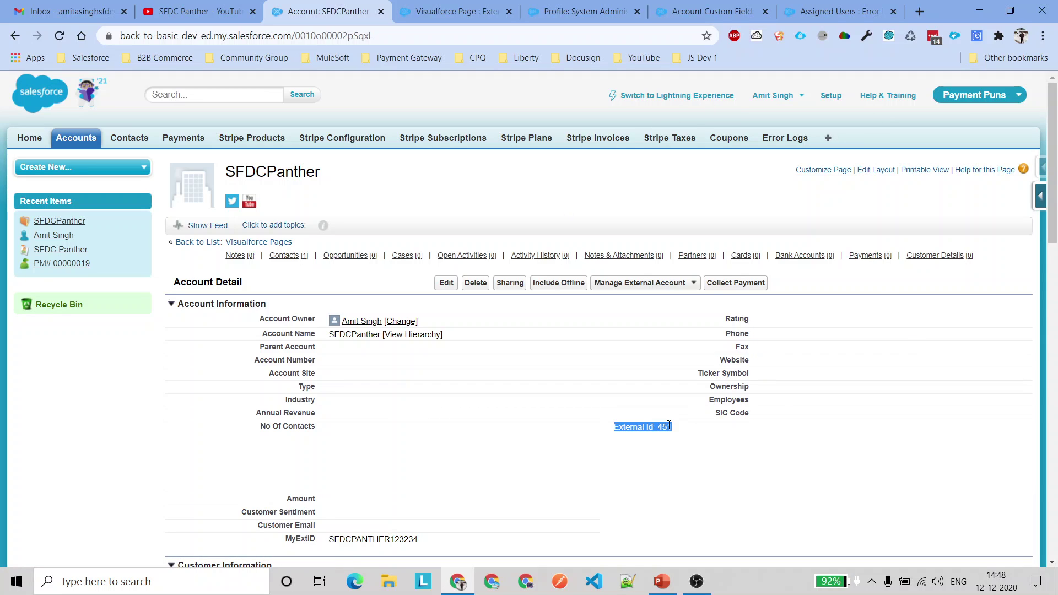
{"action": "left_click", "coordinate": [670, 425]}
{"action": "left_click_drag", "start_coordinate": [740, 98], "coordinate": [607, 101]}
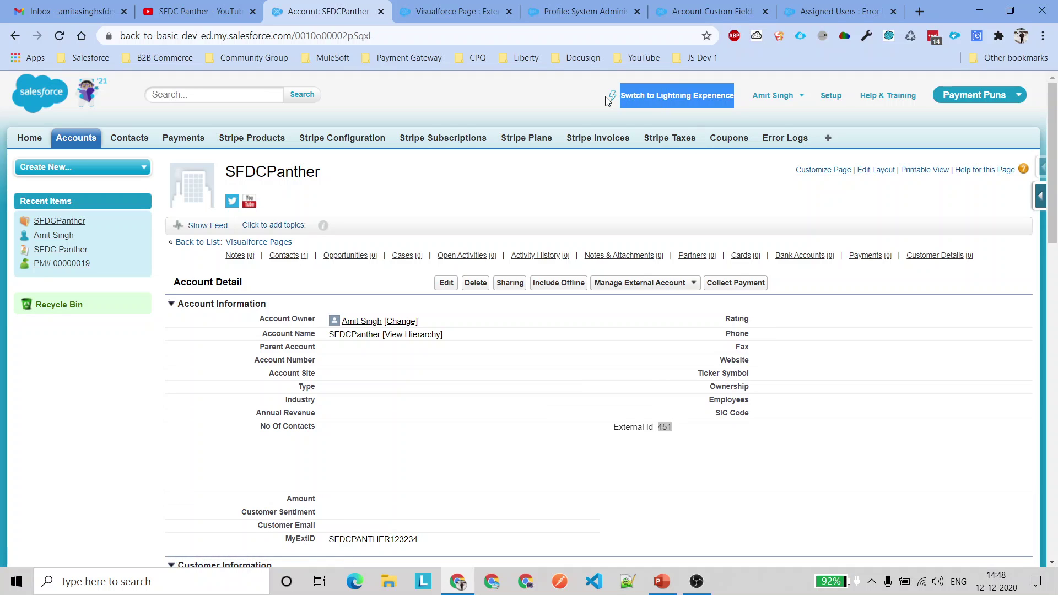
{"action": "left_click", "coordinate": [575, 181]}
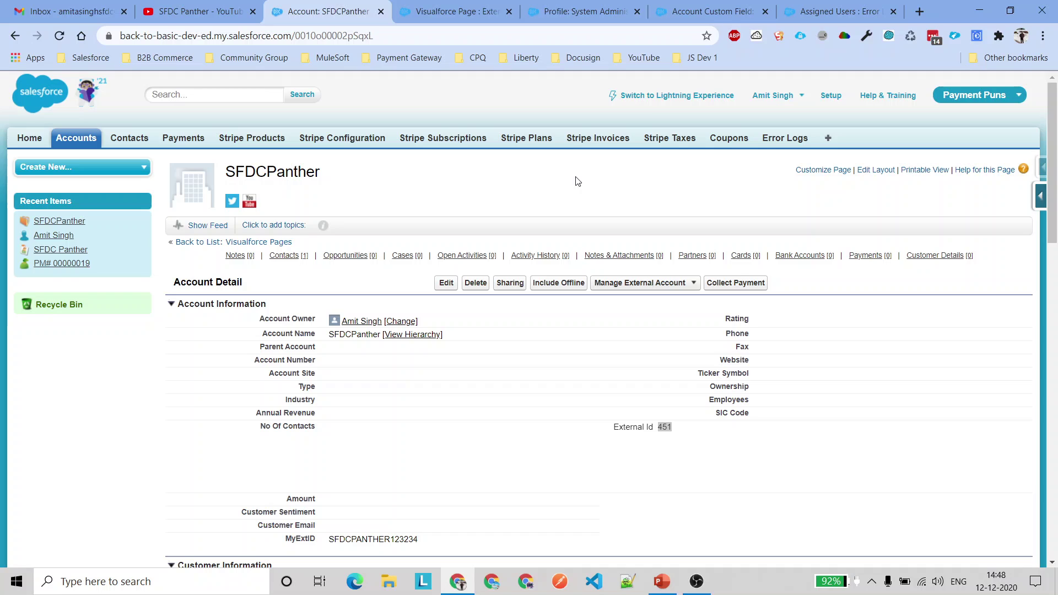
{"action": "triple_click", "coordinate": [659, 434]}
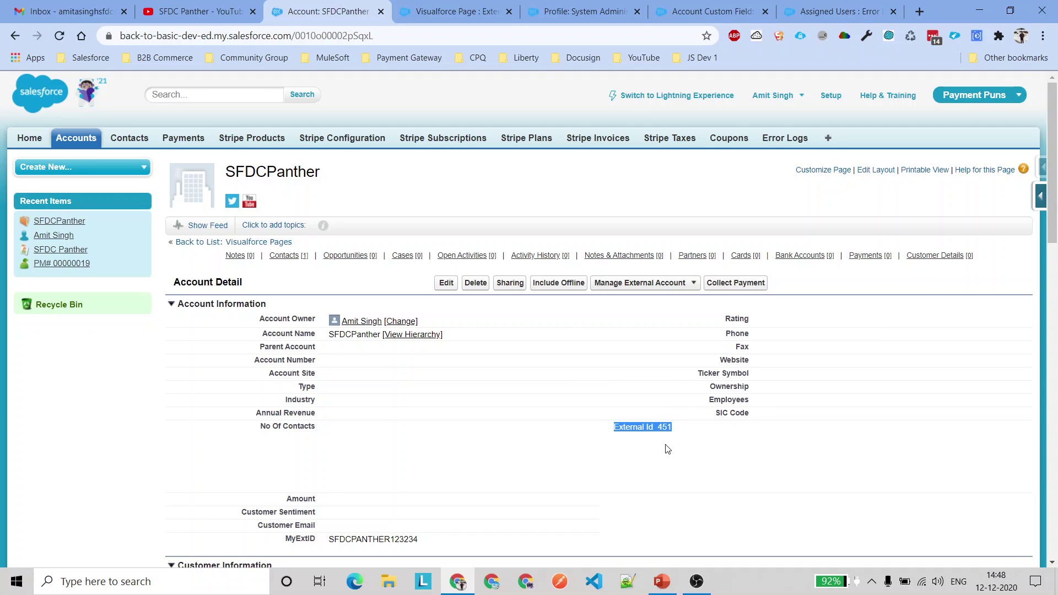